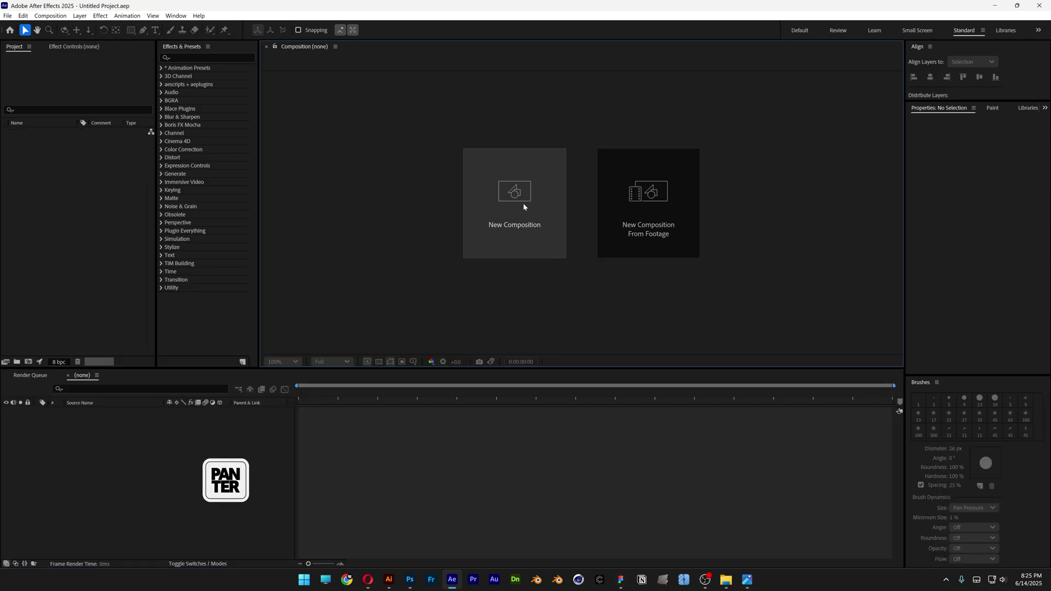
- Create a composition named Liquid FX with the Social Media Landscape HD 1920x1080 30 fps preset and a 5-second duration
left_click(524, 206)
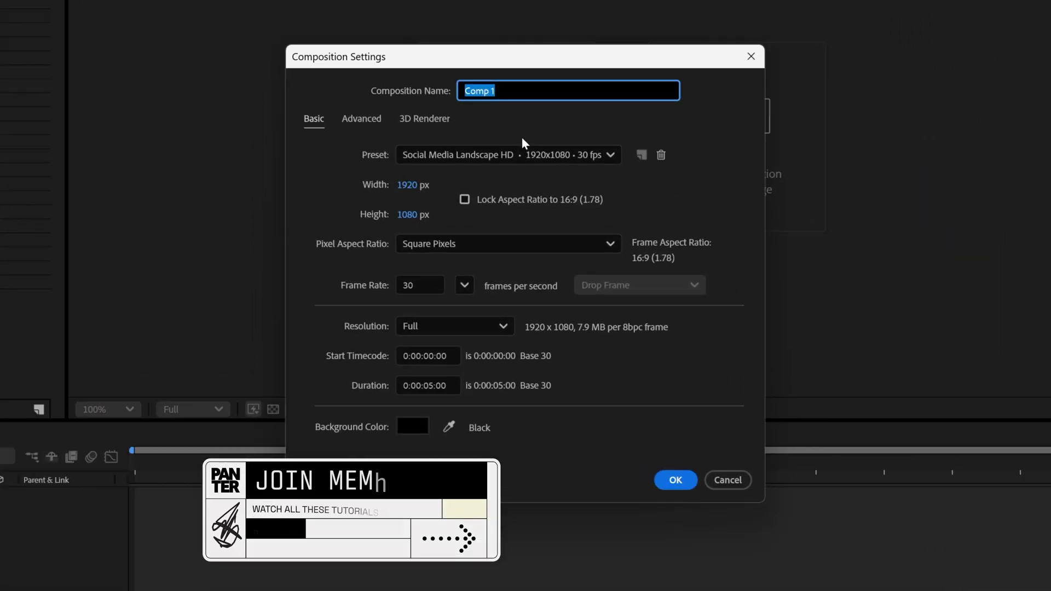
left_click(524, 177)
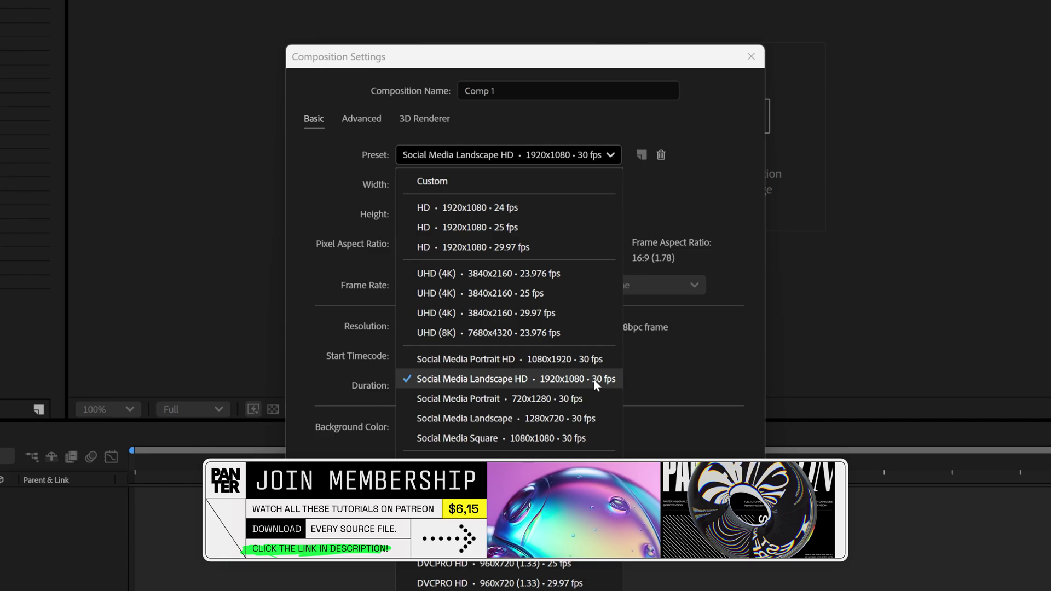
left_click(612, 379)
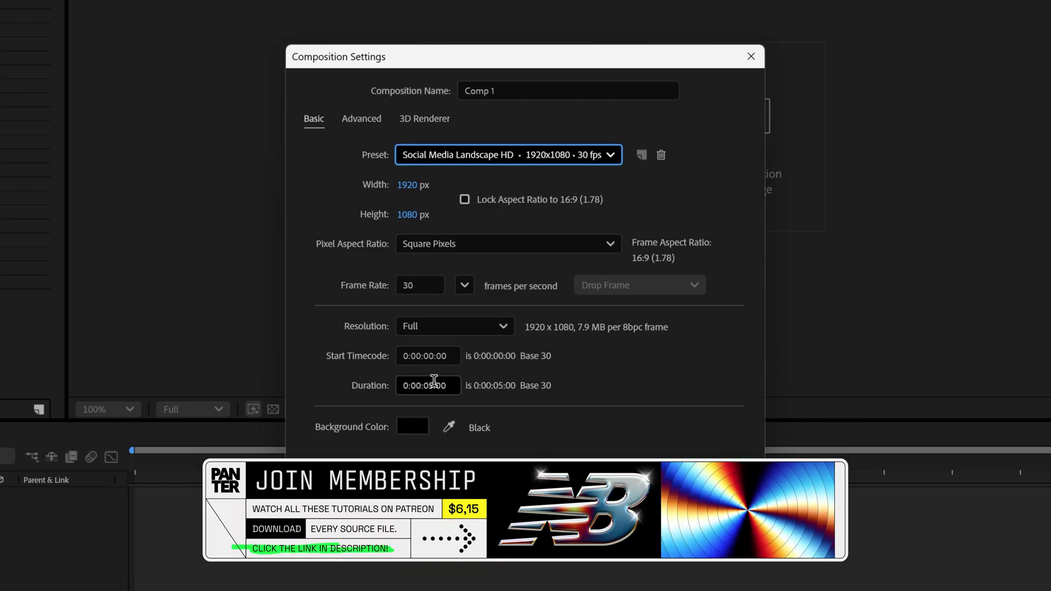
left_click_drag(441, 386, 416, 386)
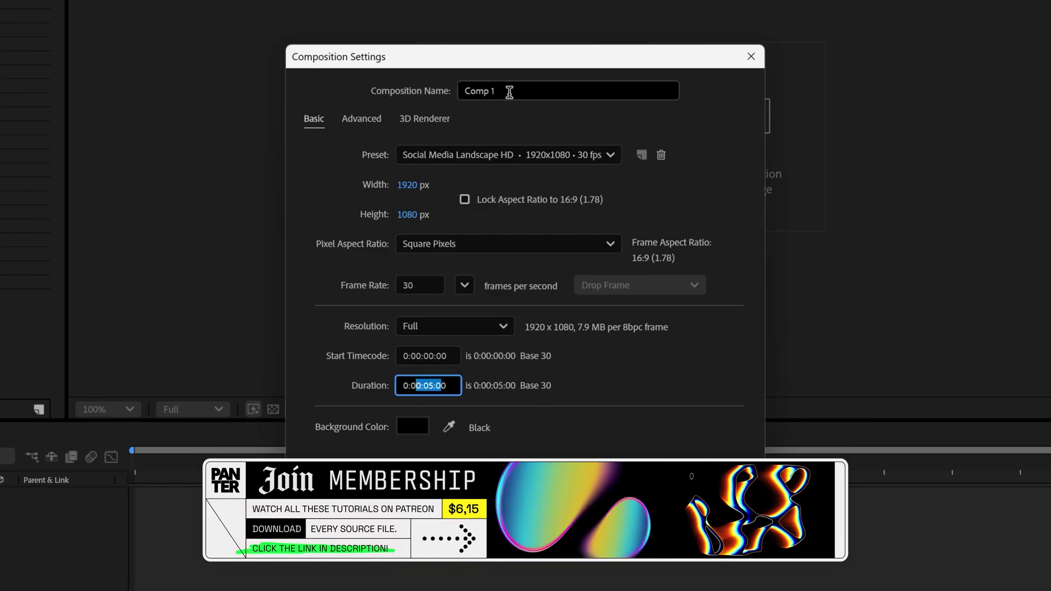
left_click(586, 90)
type("Liquid FX")
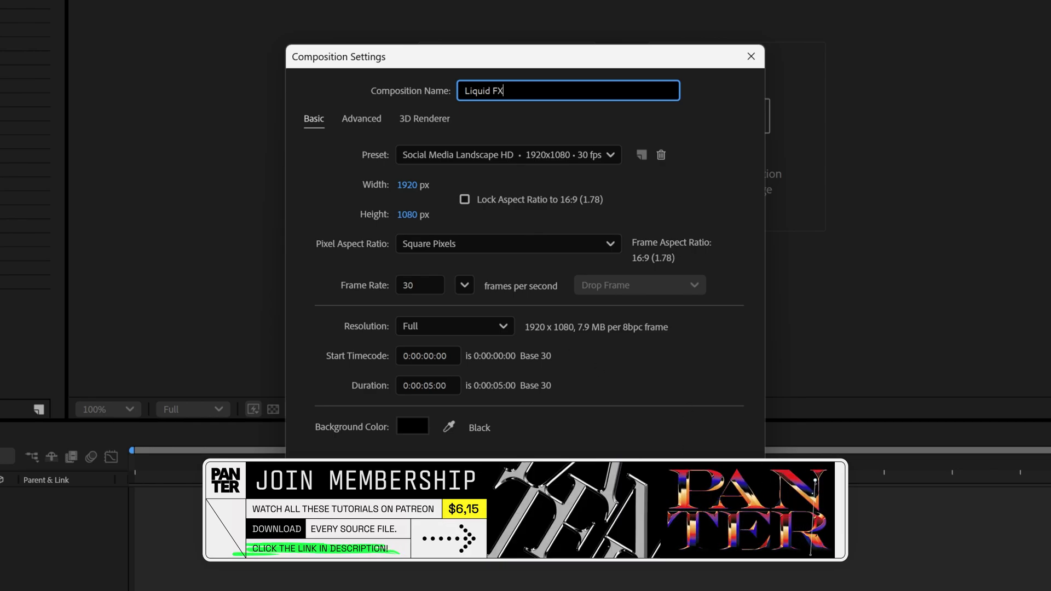
key("Return")
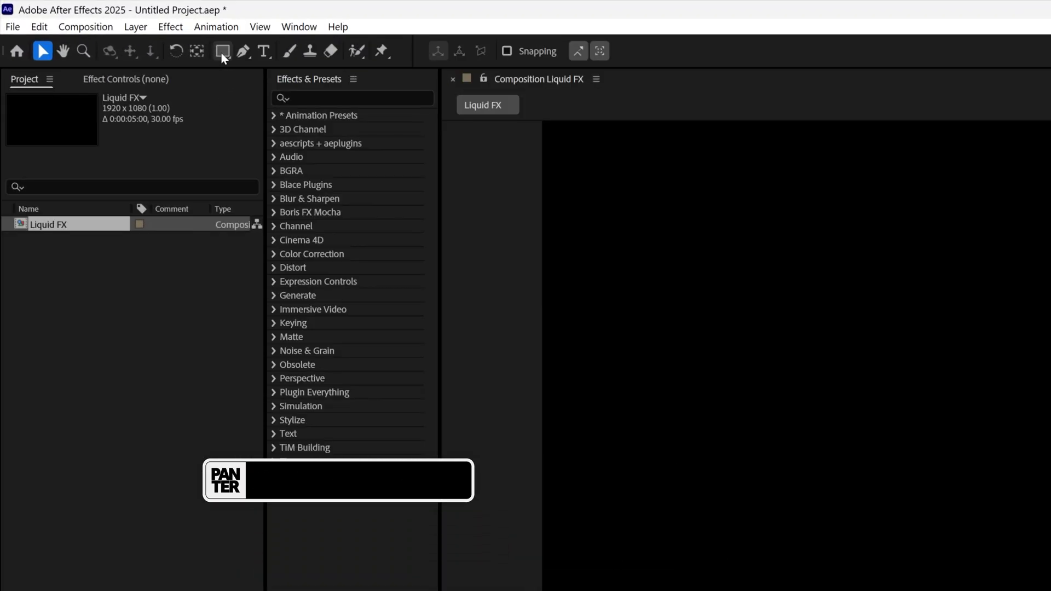
- Activate the Rectangle tool and give it a Solid Color fill in white
left_click(130, 29)
left_click(491, 52)
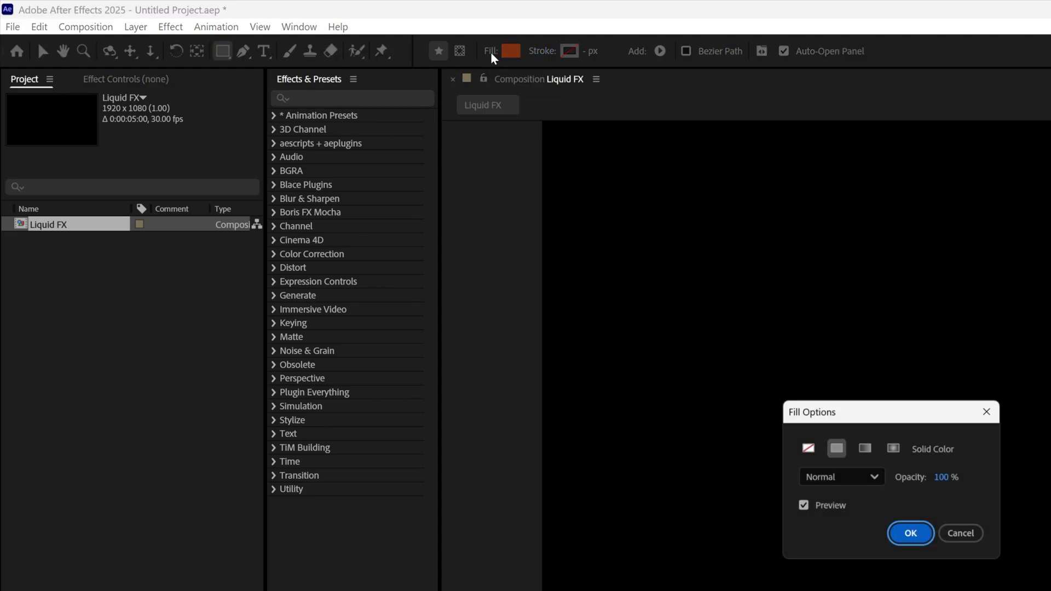
left_click(837, 447)
left_click(913, 536)
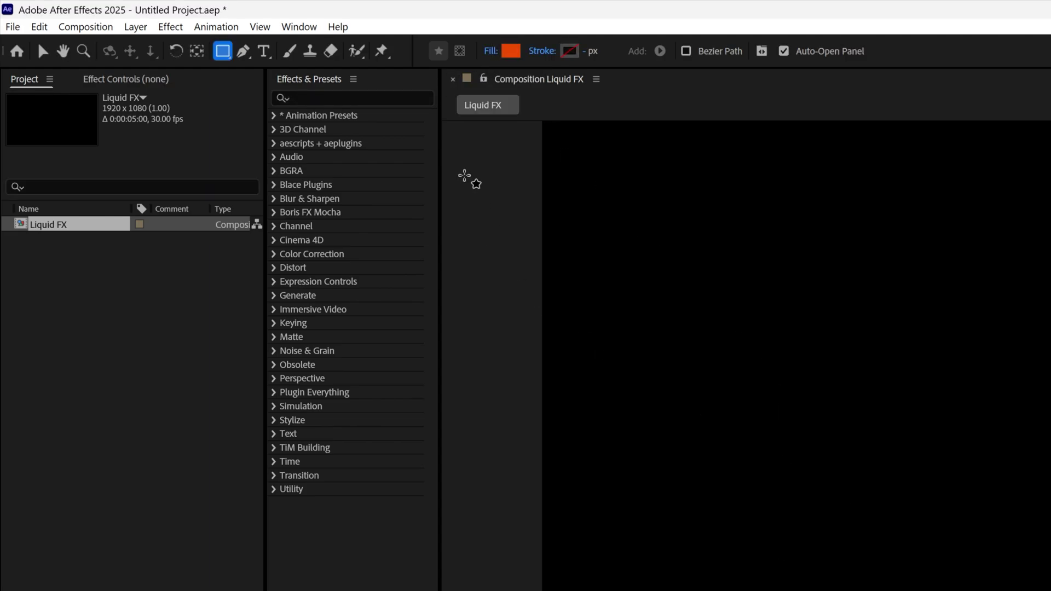
left_click(515, 53)
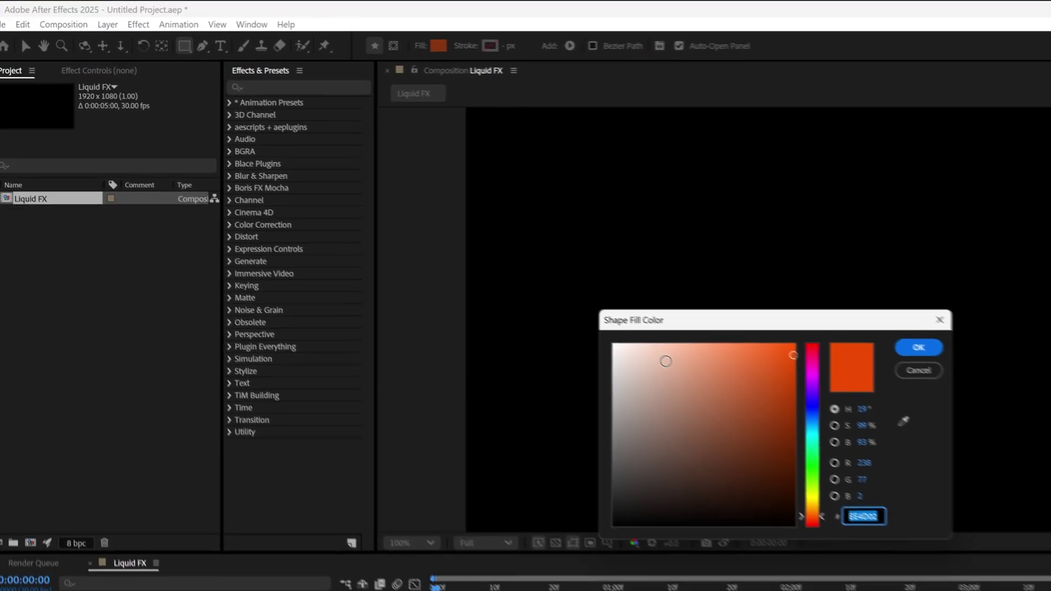
left_click_drag(785, 420, 681, 360)
left_click(899, 341)
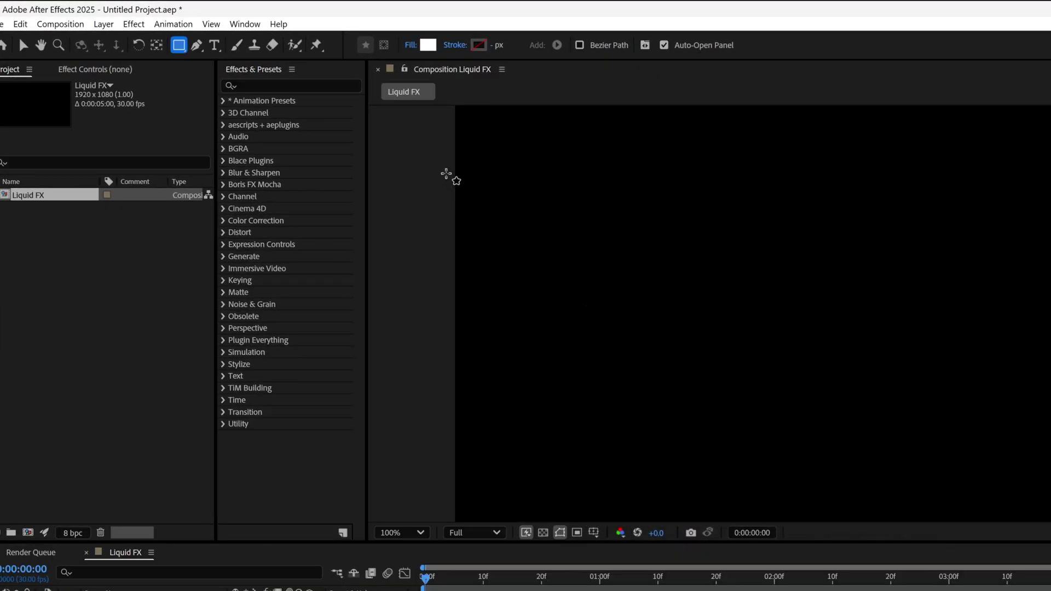
- Set the shape stroke option to None
left_click(455, 45)
left_click(690, 390)
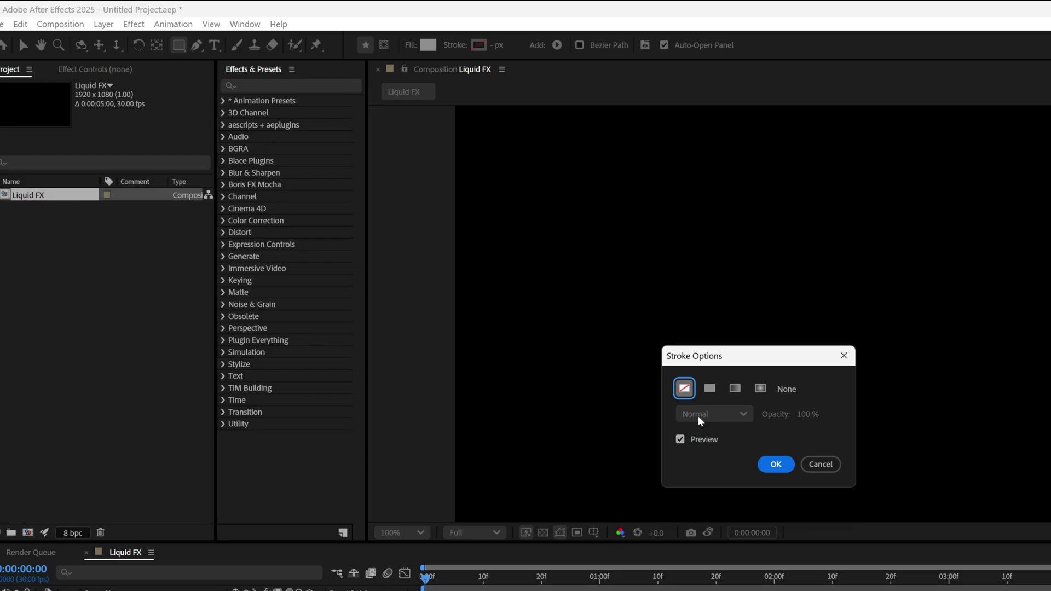
left_click(776, 466)
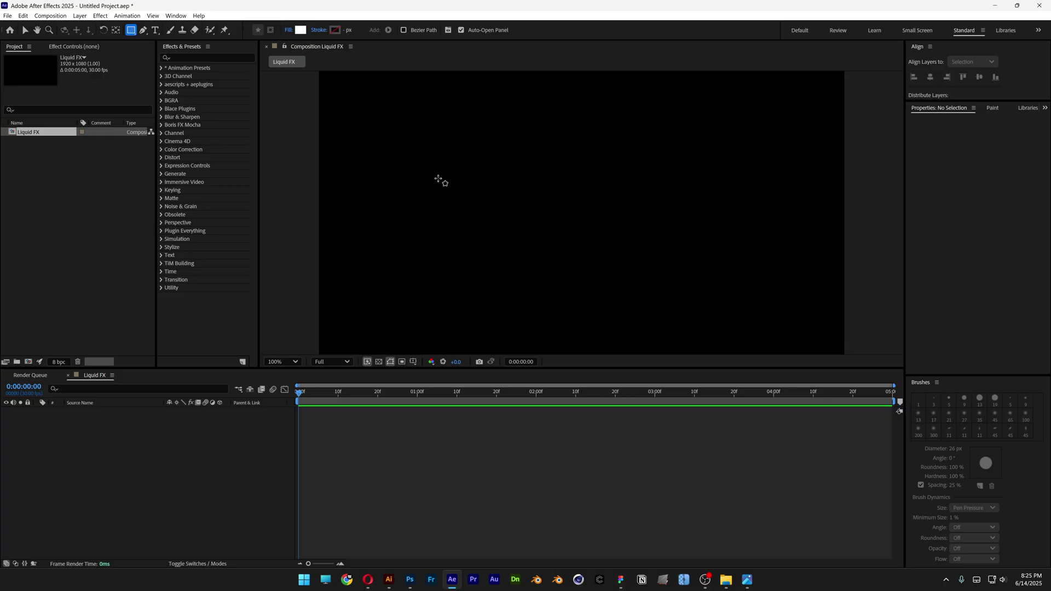
- Draw a rectangle about 810 by 240 px in the composition and set its Roundness to 211
left_click_drag(626, 259, 681, 288)
mouse_move(481, 198)
left_mouse_down()
mouse_move(597, 237)
mouse_move(658, 242)
left_mouse_up()
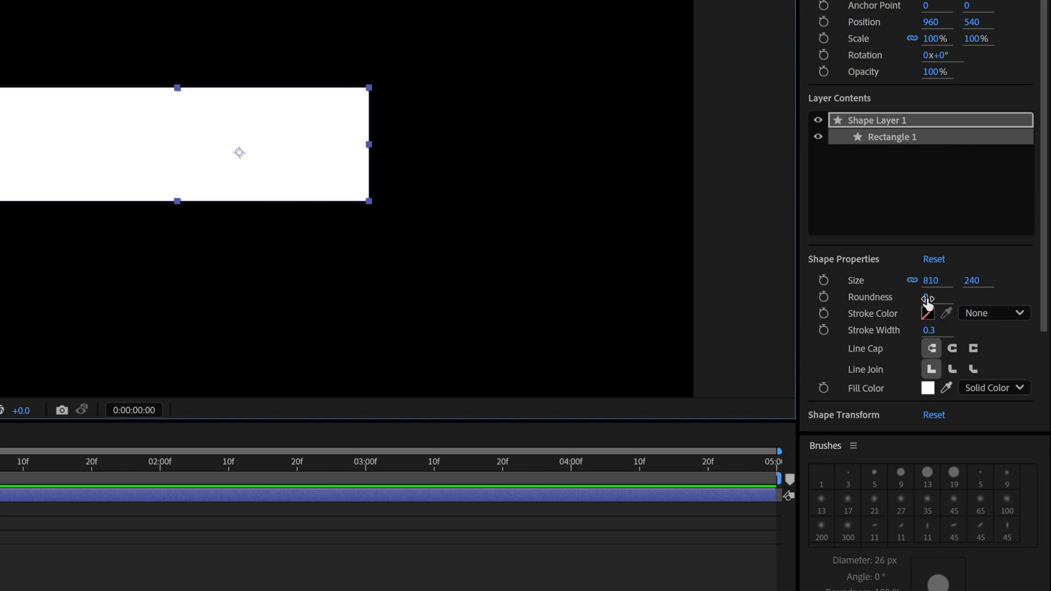
left_click_drag(980, 297, 1040, 296)
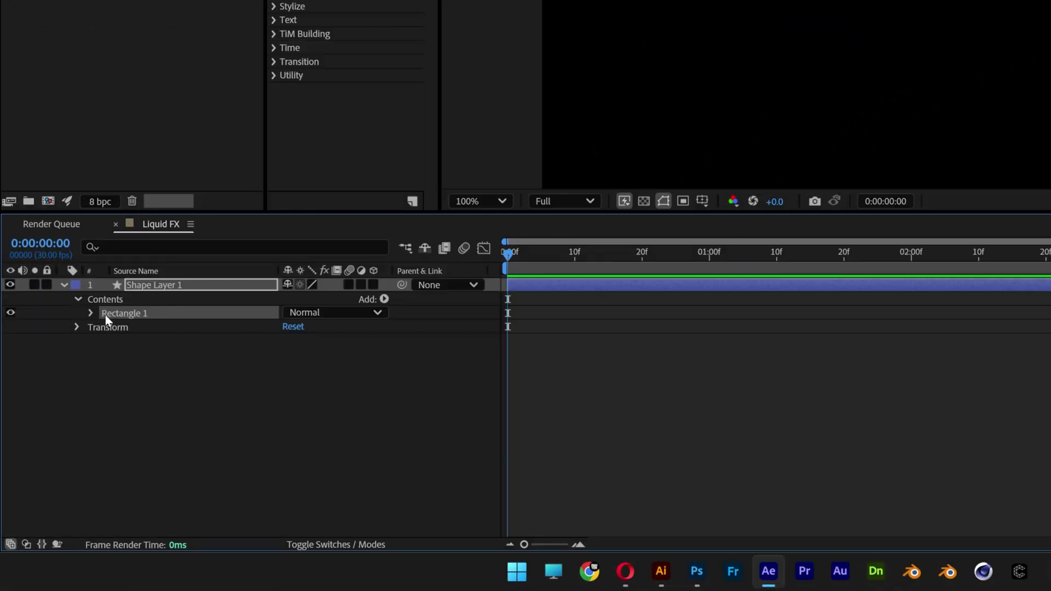
- Expand the path and transform properties of Rectangle 1 and enable an expression on its Anchor Point
left_click(91, 313)
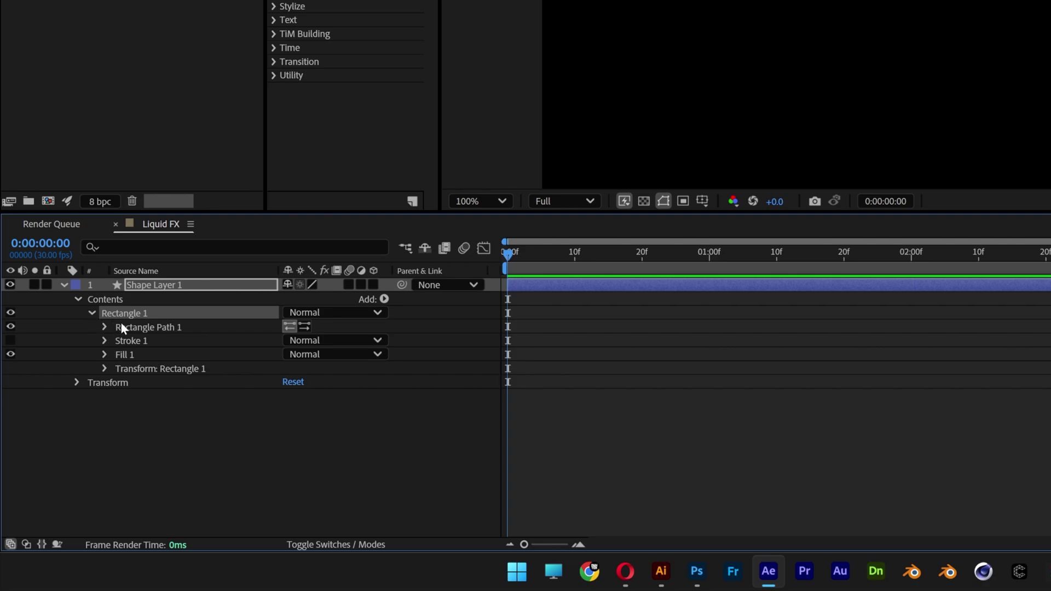
left_click(126, 328)
left_click(104, 326)
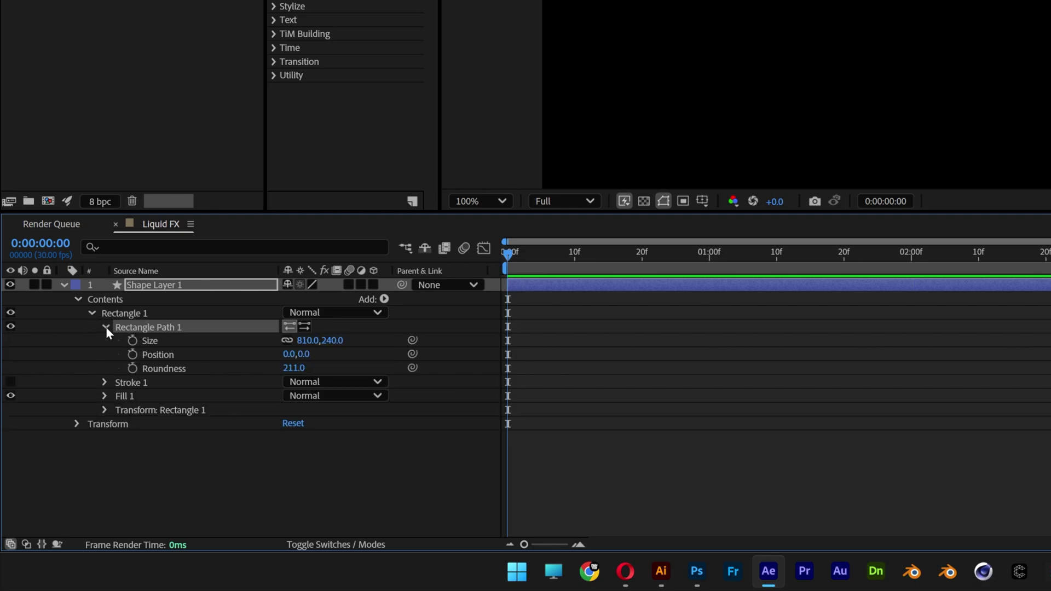
left_click(151, 412)
left_click(105, 411)
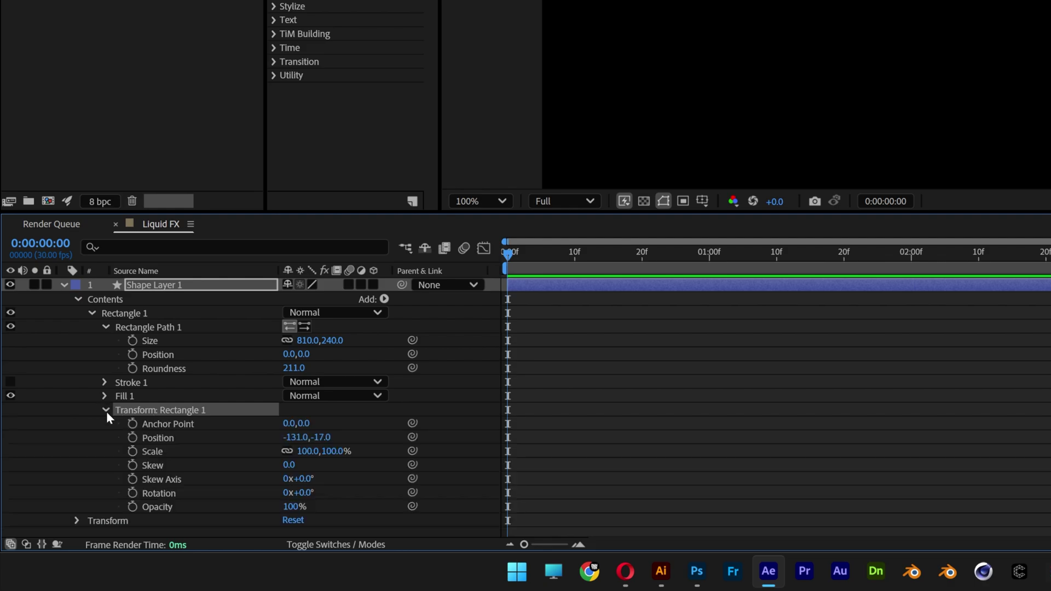
left_click(156, 425)
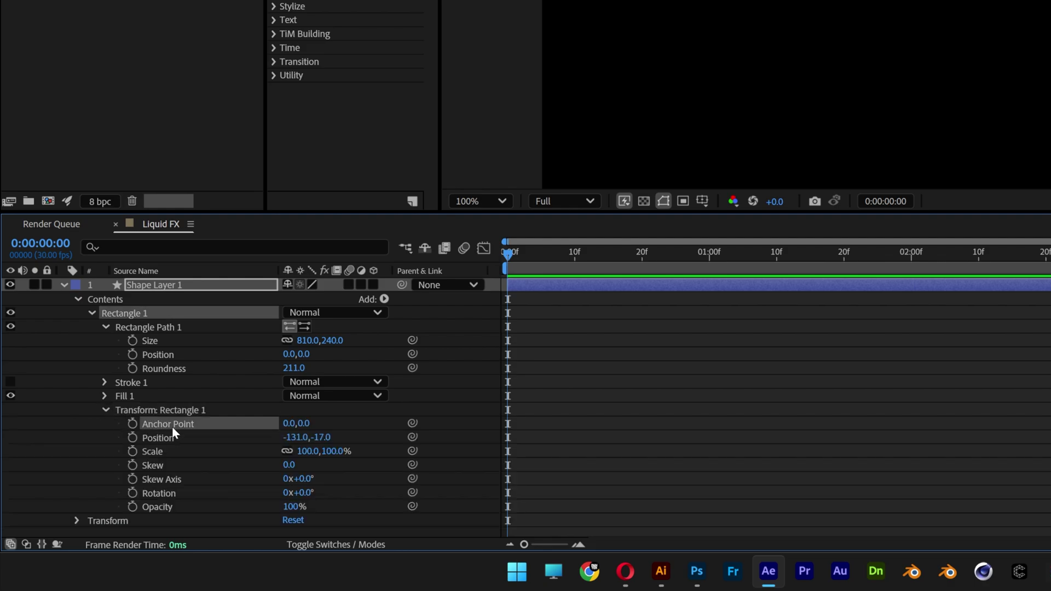
left_click(132, 425, "alt")
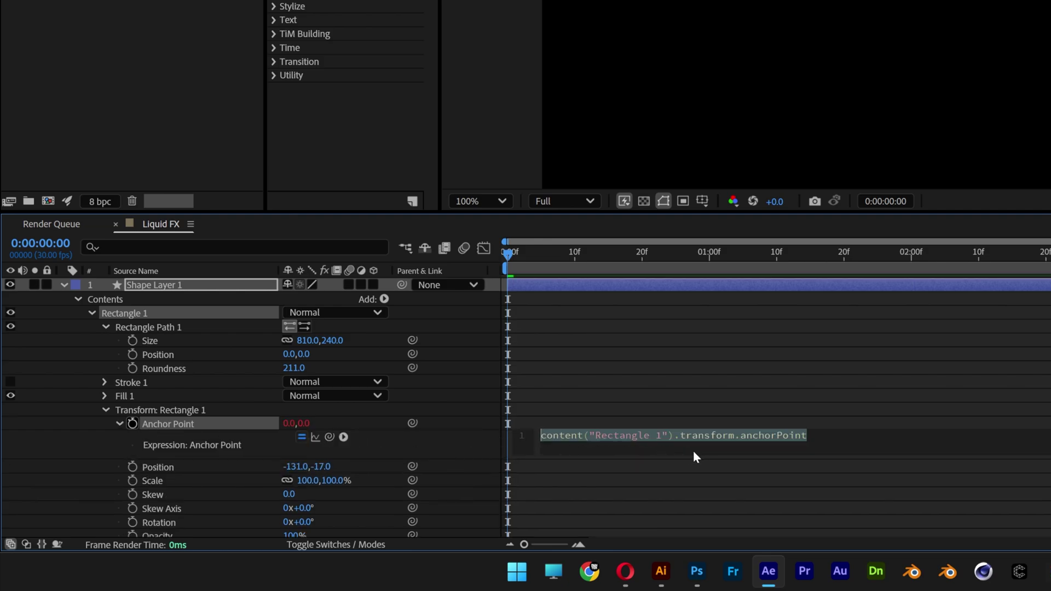
- In the Anchor Point expression, define w as the first component of Rectangle Path 1's linked size, size[0]
type("w ")
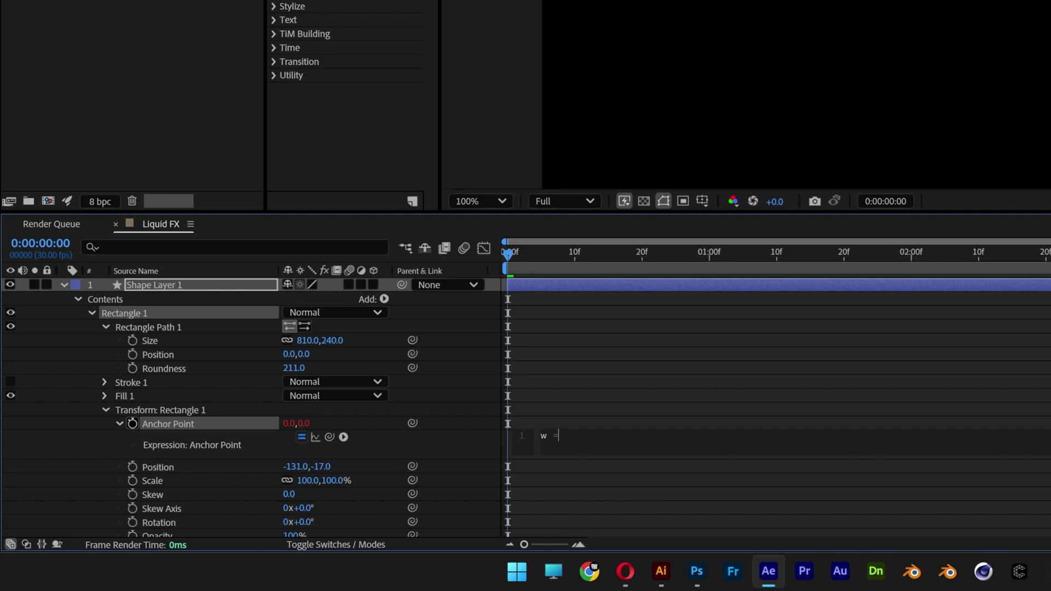
type("=")
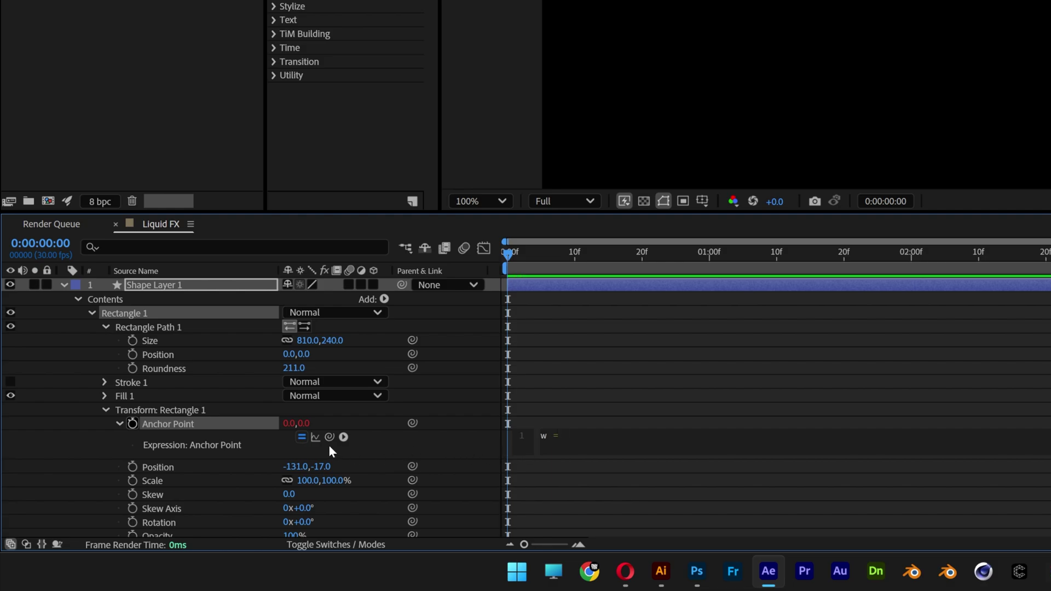
left_click_drag(329, 437, 159, 349)
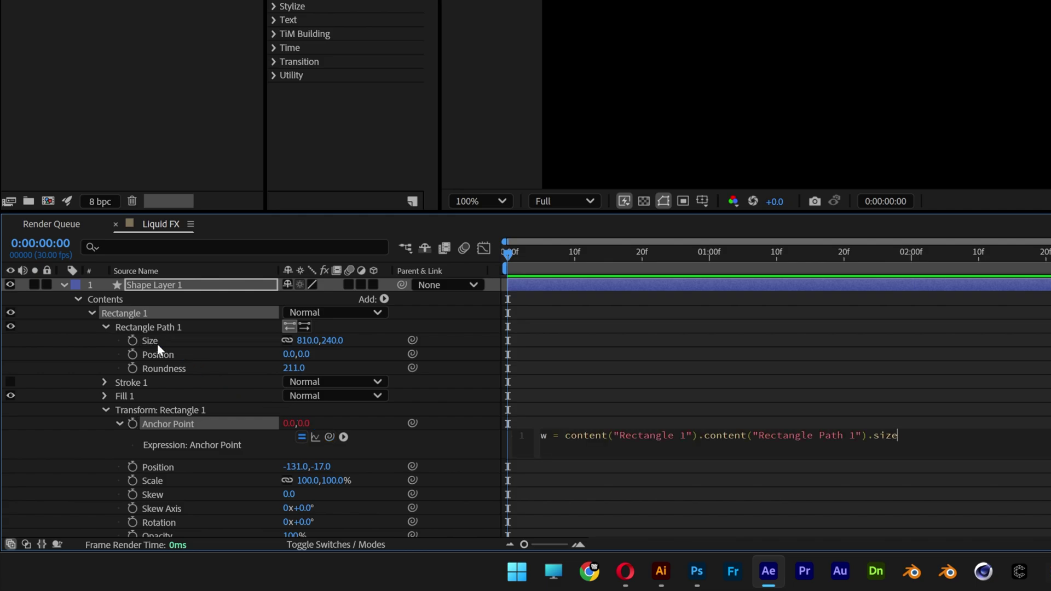
type("[0")
type("]")
type("; ")
- Define h as Rectangle Path 1's linked size[1] and finish the Anchor Point expression with [w/-2,h/2]
type("h =")
left_click_drag(329, 437, 154, 342)
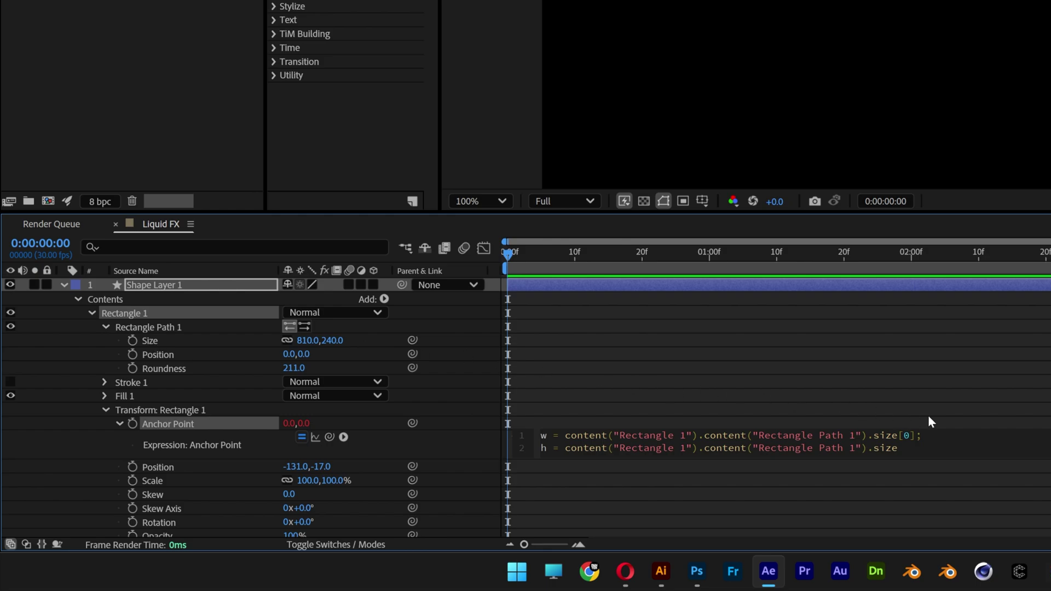
type("[1")
key("Return")
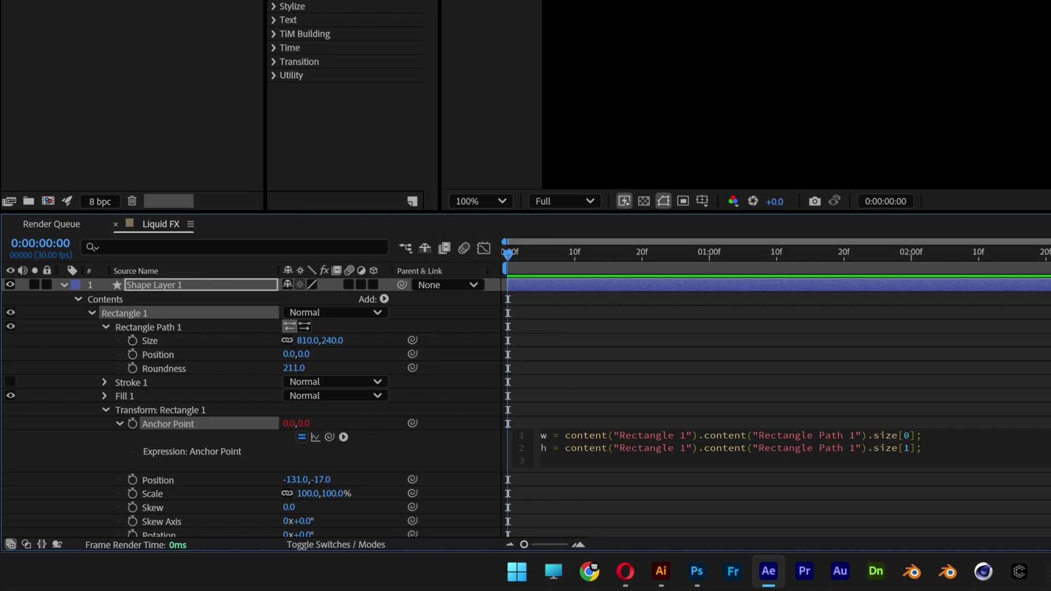
type("[w/-2,h/2")
left_click(846, 372)
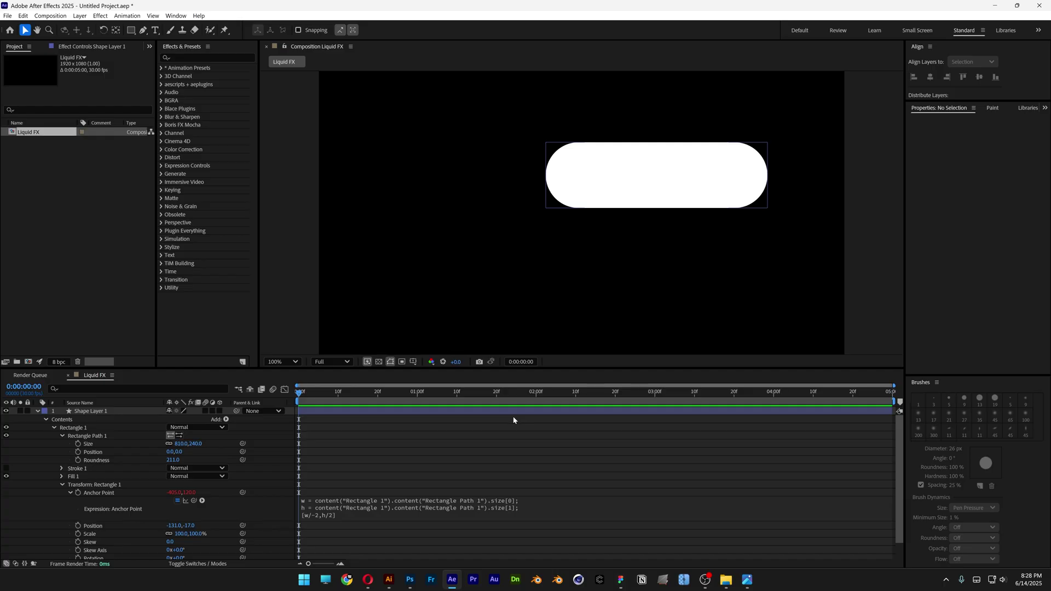
- Align the rounded rectangle to the composition's vertical center and move it horizontally toward the left side of the frame
left_click(637, 180)
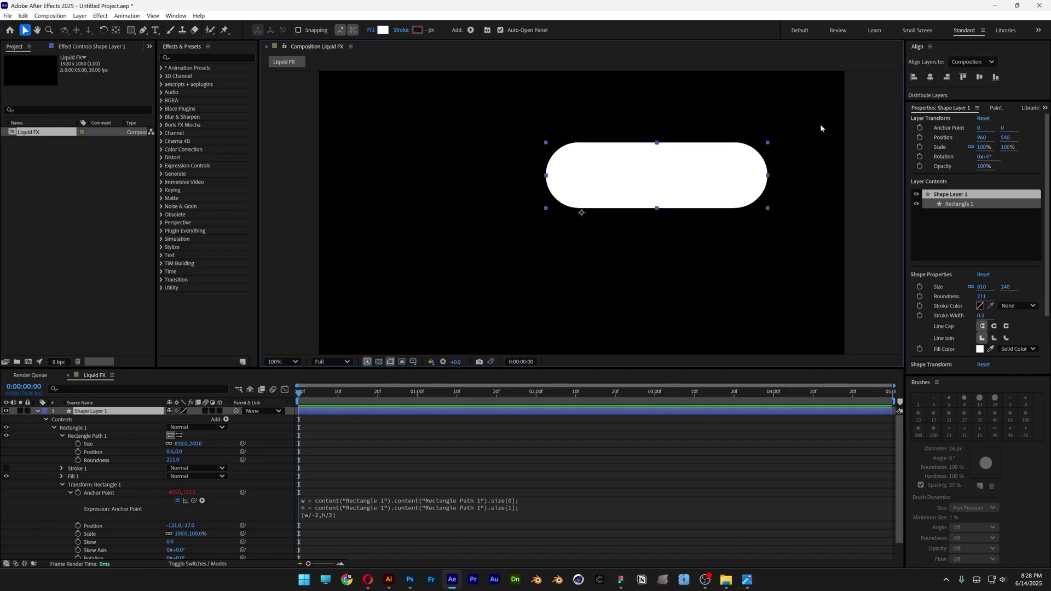
left_click(979, 78)
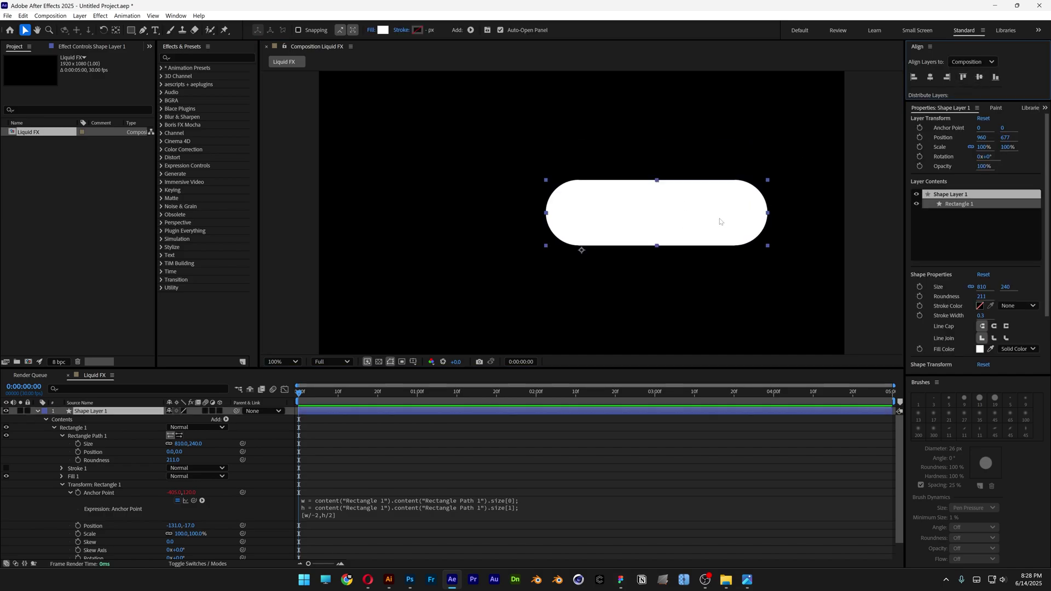
left_click_drag(720, 221, 589, 219)
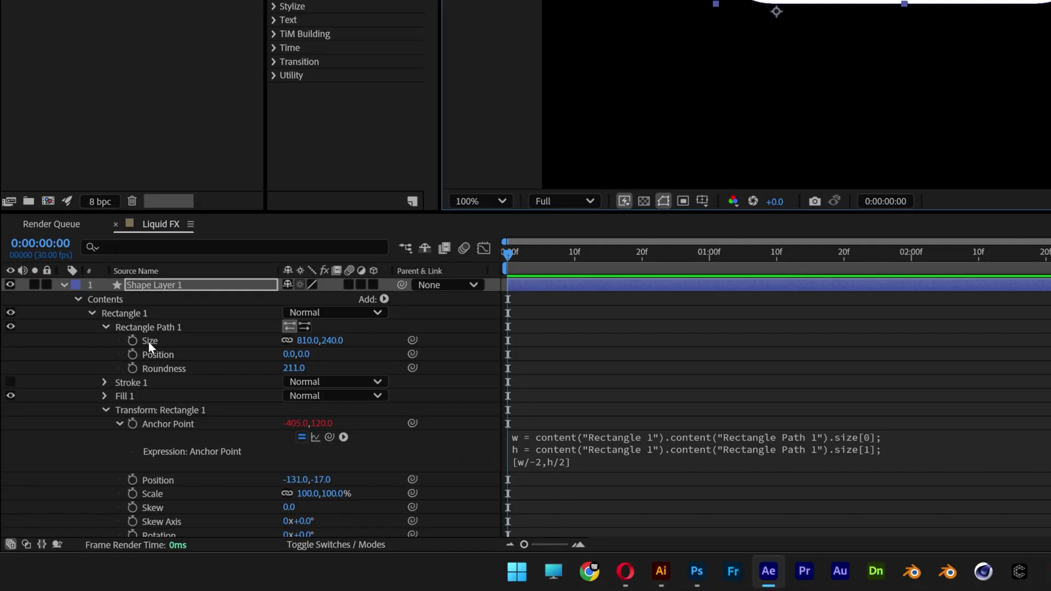
- Unlink the Size proportions of Rectangle Path 1 and set its width to 240
left_click(88, 445)
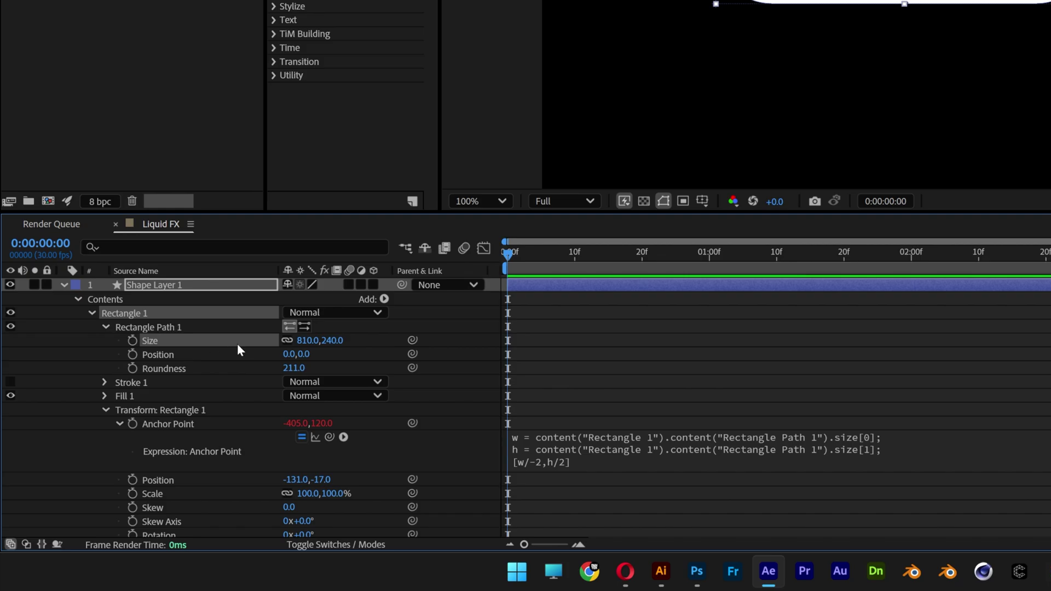
left_click_drag(300, 341, 134, 414)
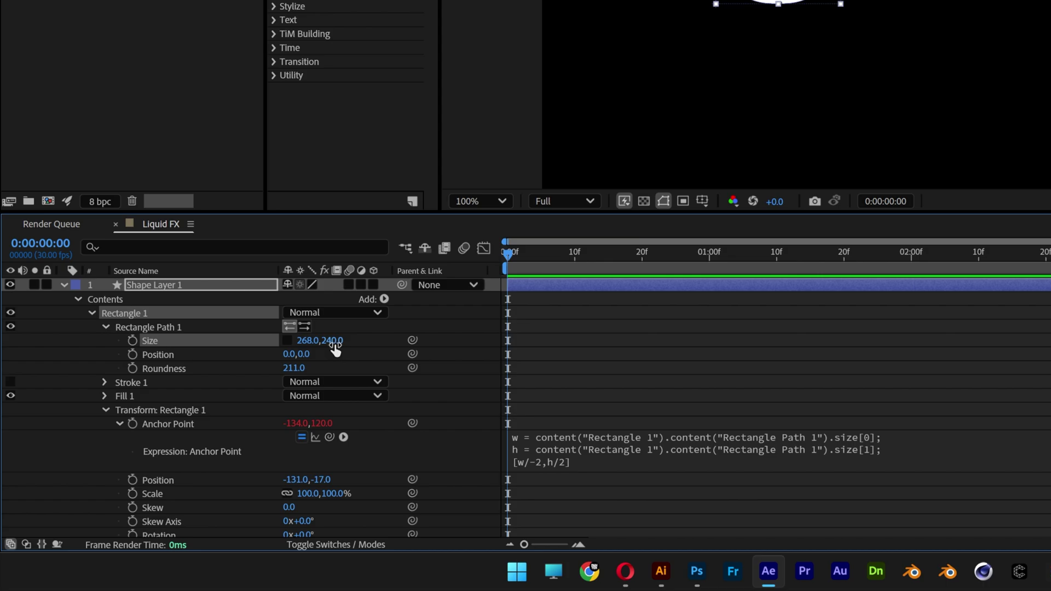
left_click(334, 341)
left_click(367, 349)
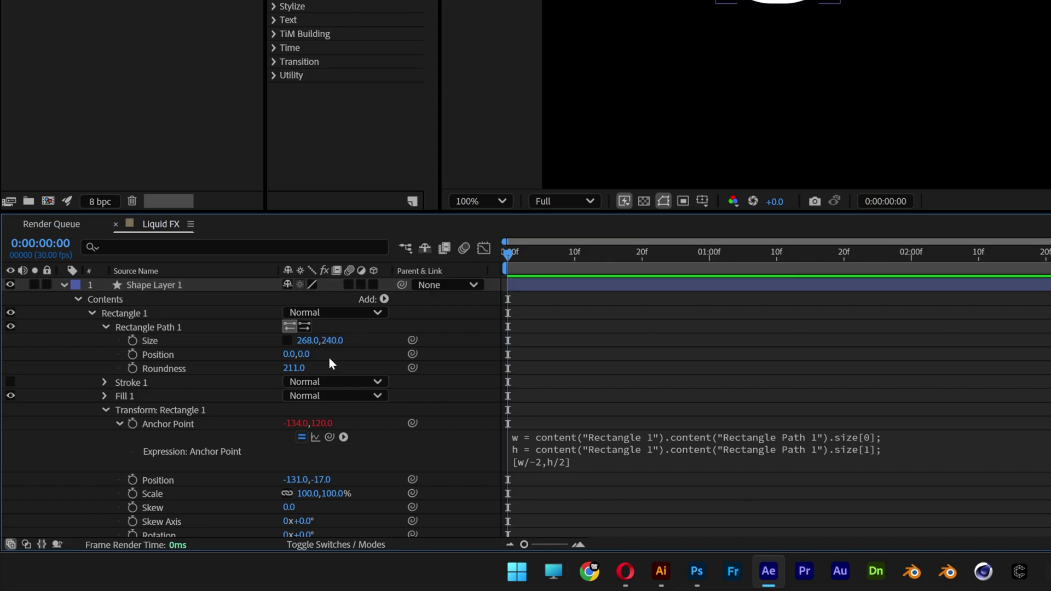
left_click(308, 341)
type("240")
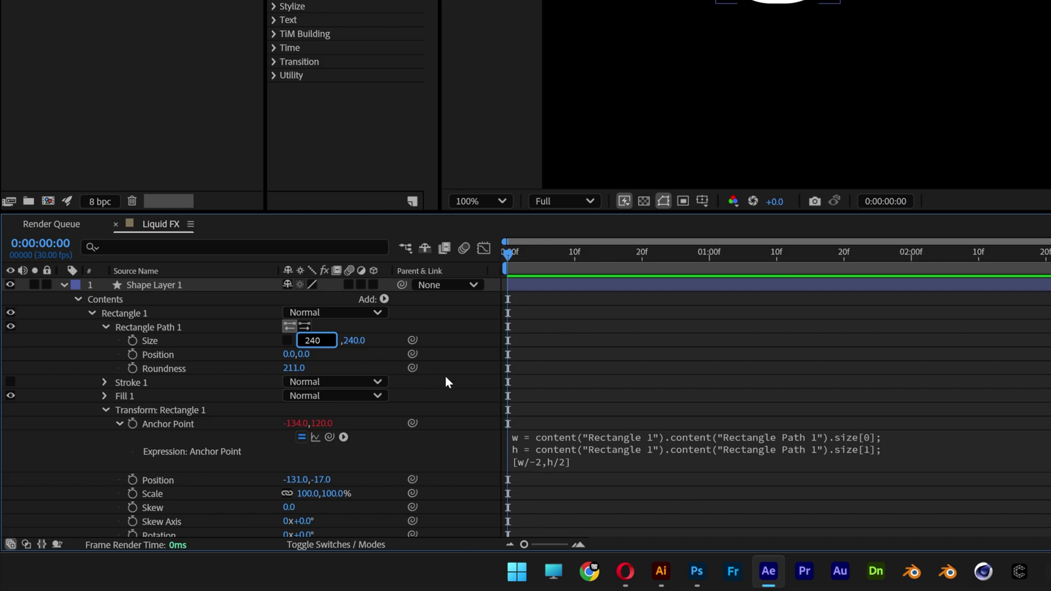
key("Return")
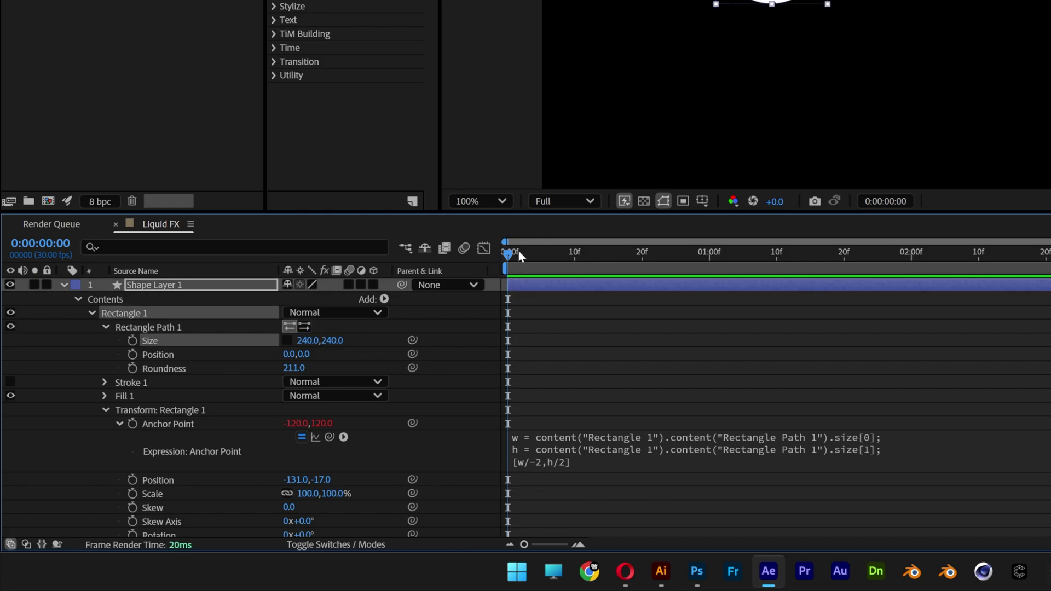
- Add a Size keyframe for Rectangle Path 1 at 0:00:00:10 and move the current time to 0:00:04:00
left_click_drag(519, 252, 574, 254)
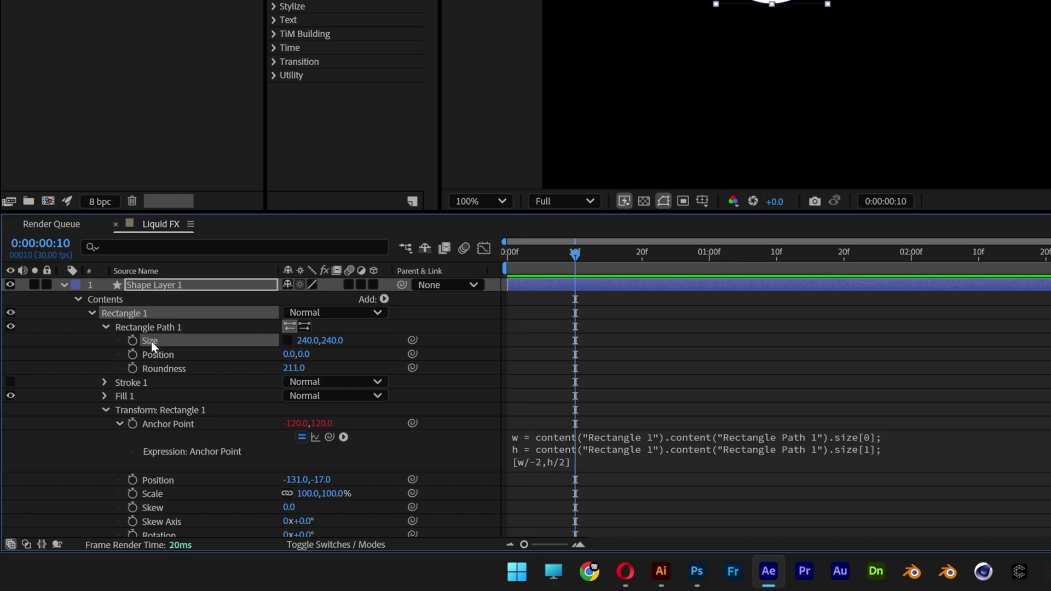
left_click(134, 340)
mouse_move(567, 259)
left_mouse_down()
mouse_move(662, 258)
mouse_move(442, 281)
mouse_move(569, 290)
left_mouse_up()
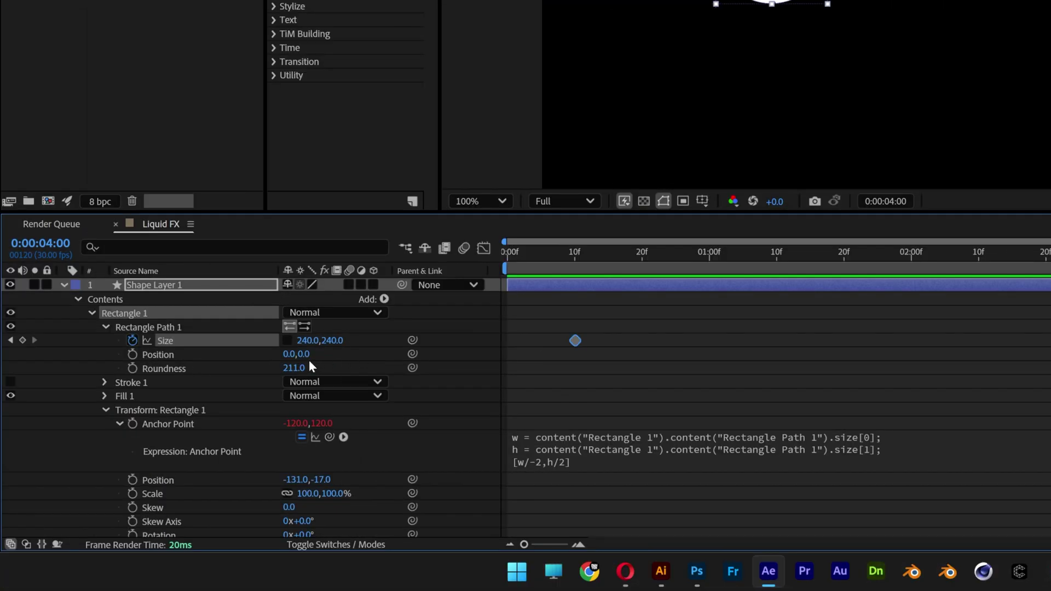
- Set the Size width of Rectangle Path 1 to 881 at 0:00:04:00 and apply Easy Ease to both Size keyframes
left_click_drag(305, 348, 788, 340)
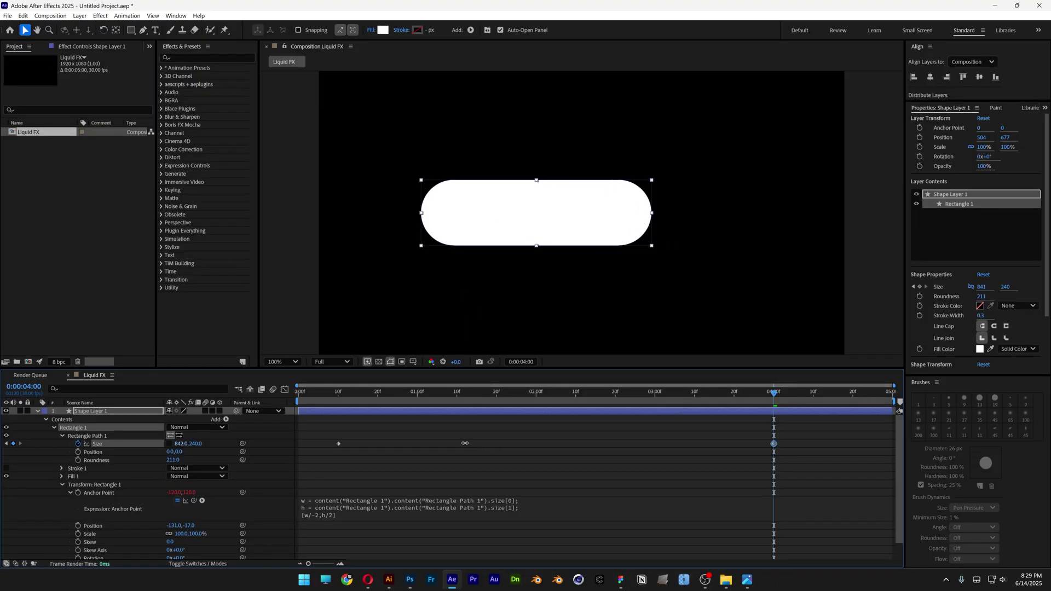
left_click_drag(465, 443, 488, 445)
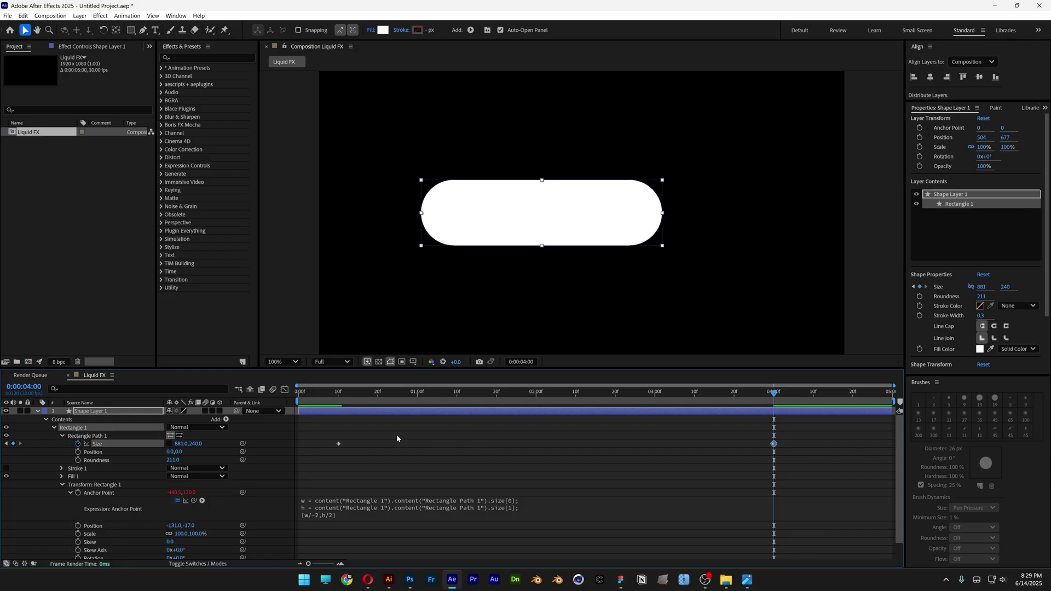
left_click_drag(321, 427, 809, 484)
right_click(774, 443)
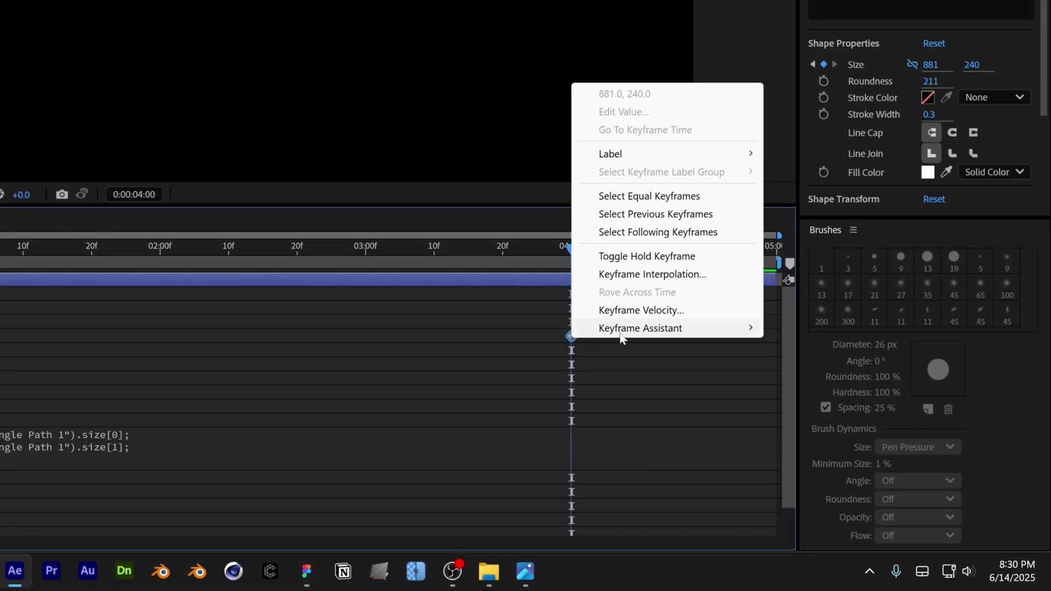
mouse_move(623, 337)
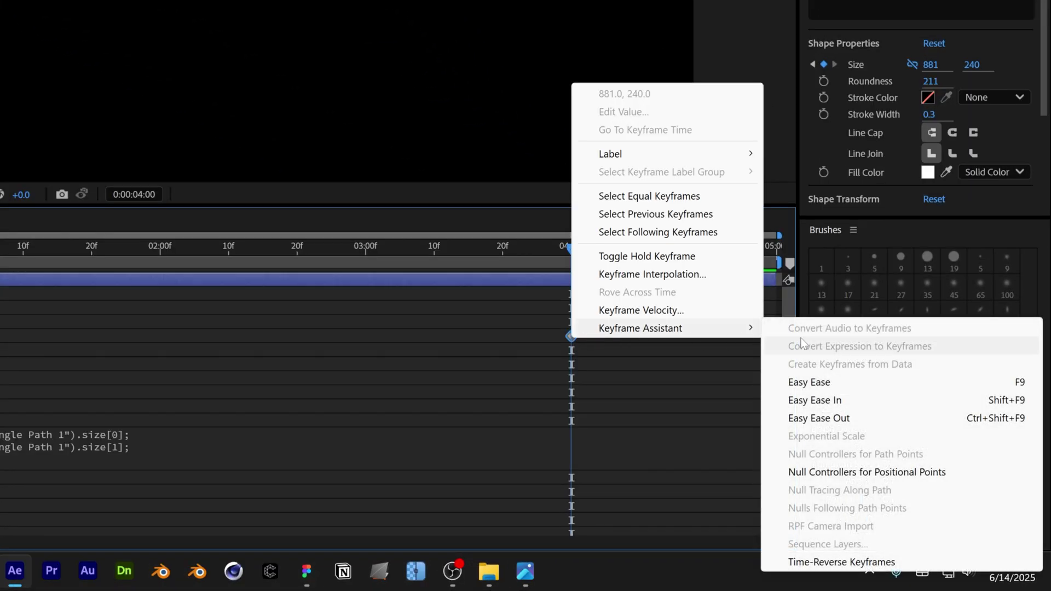
left_click(818, 383)
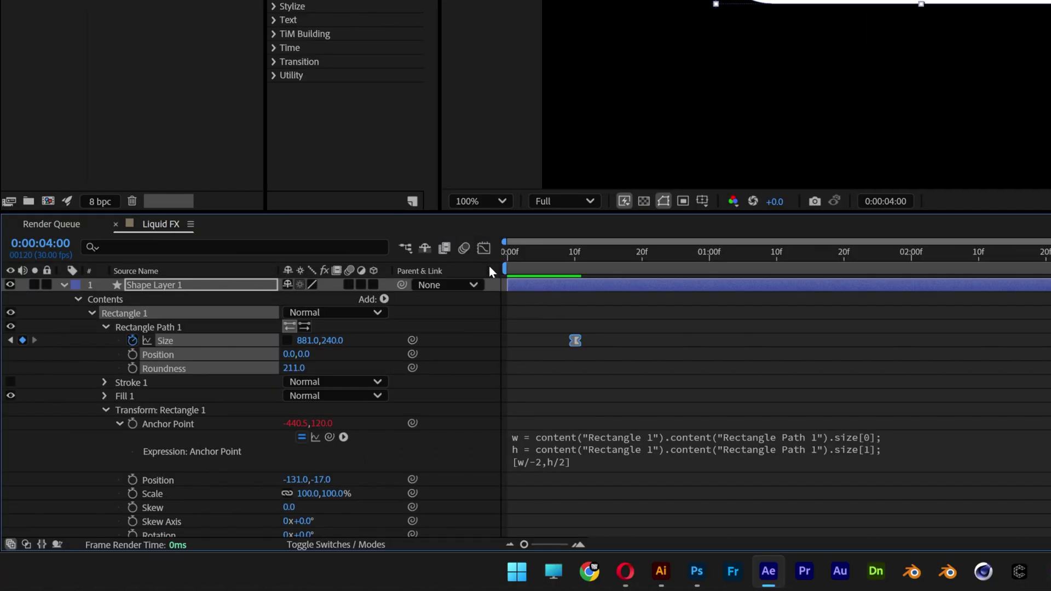
- Reshape the Size speed curve in the Graph Editor so it peaks early and slows gradually, then return to the keyframe view
left_click(489, 251)
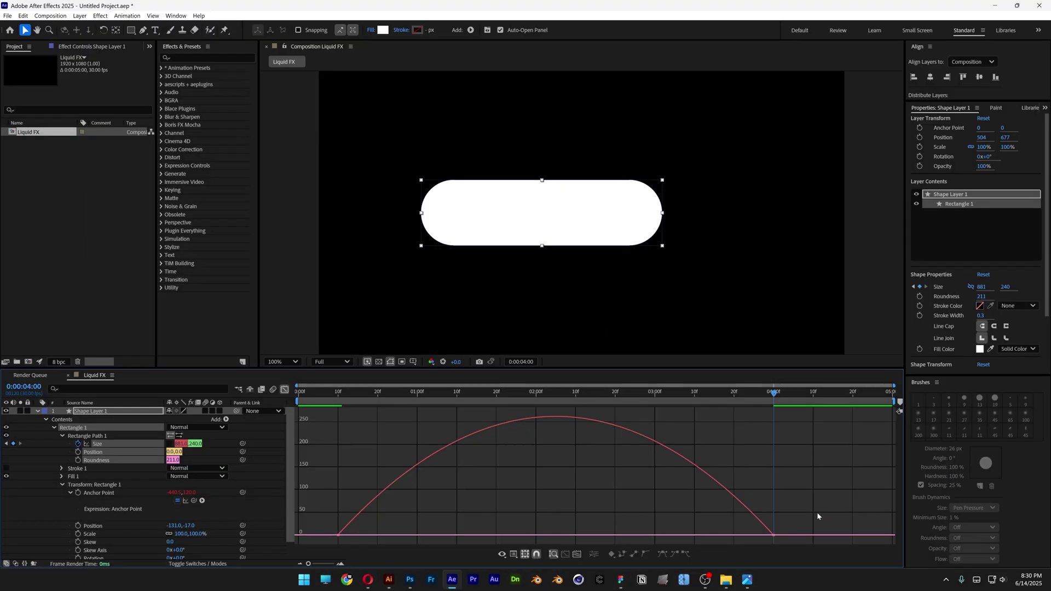
left_click_drag(818, 513, 559, 532)
left_click_drag(412, 537, 427, 536)
key("Home")
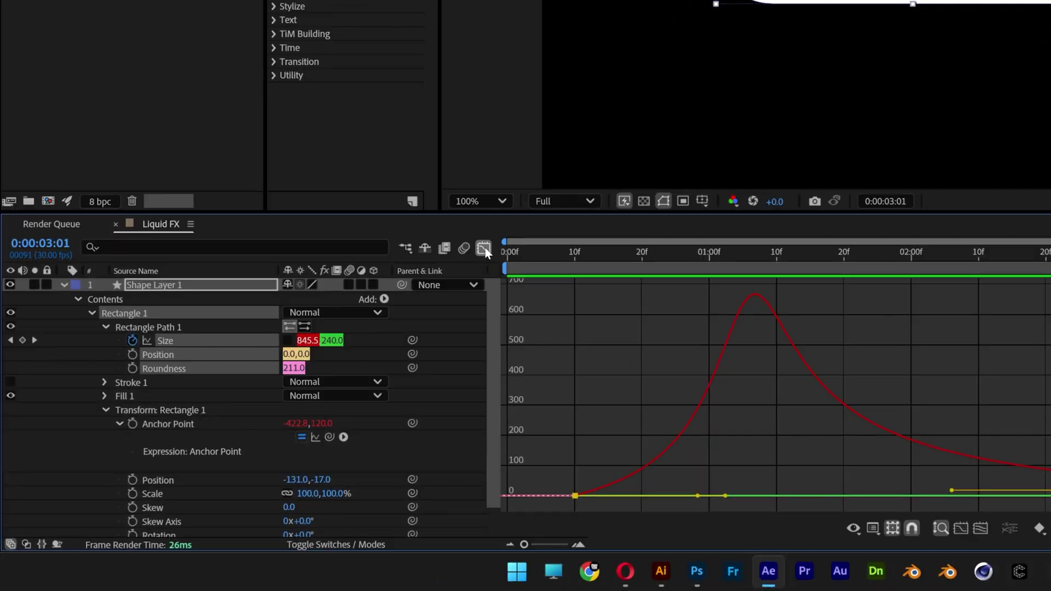
left_click(484, 249)
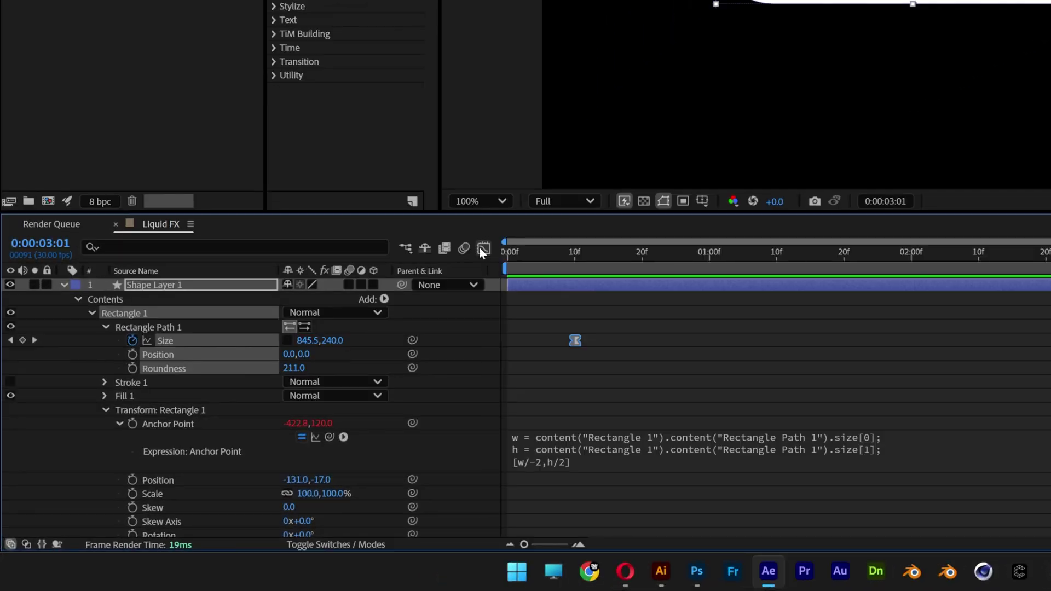
- Duplicate Shape Layer 1 and remove the Size animation from the original layer at 0:00:00:00
left_click(175, 290)
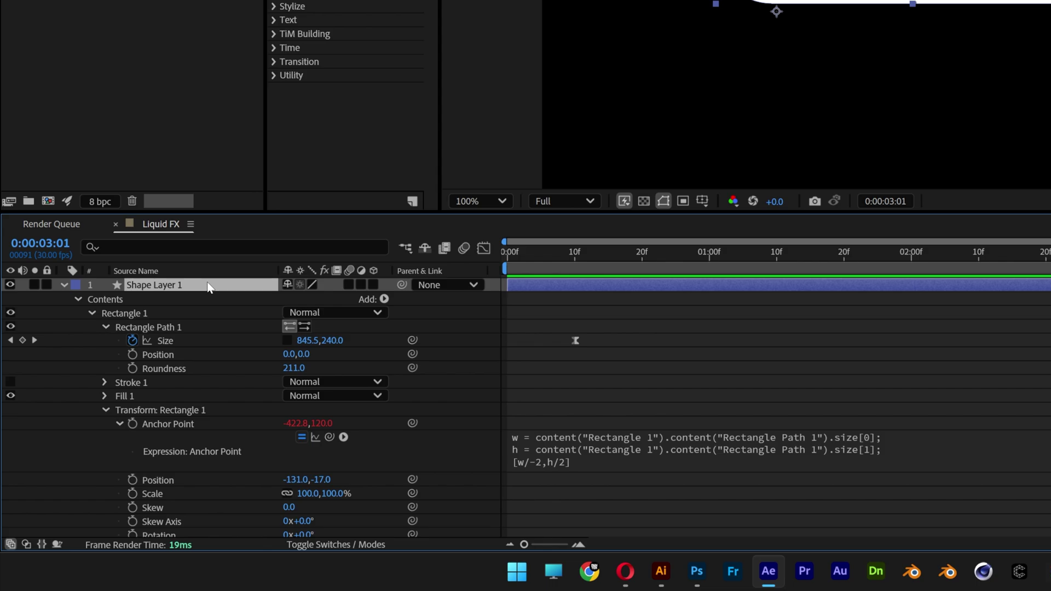
key("ctrl+d")
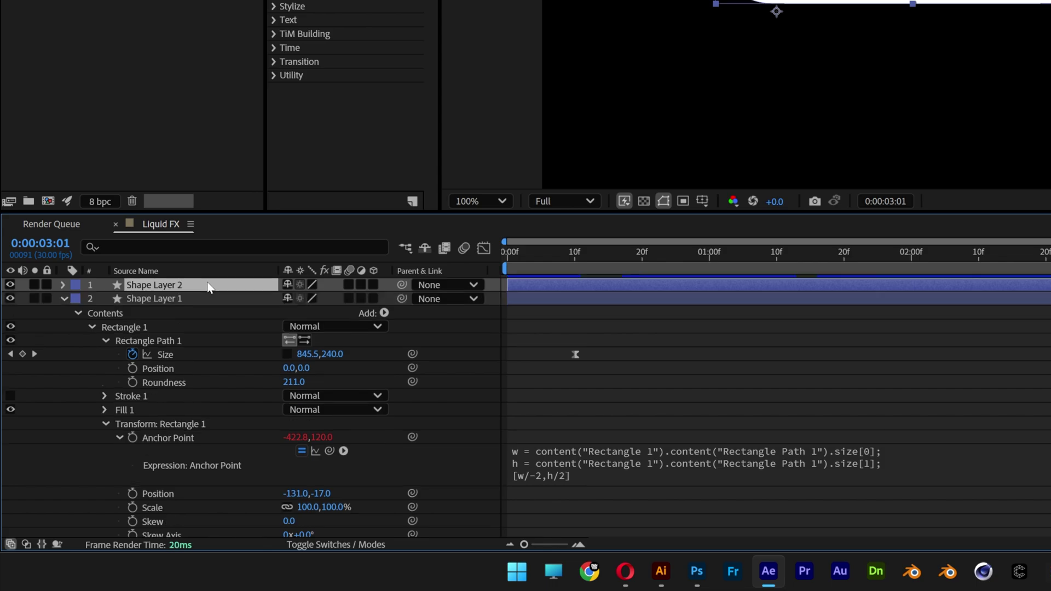
left_click(179, 300)
left_click(993, 255)
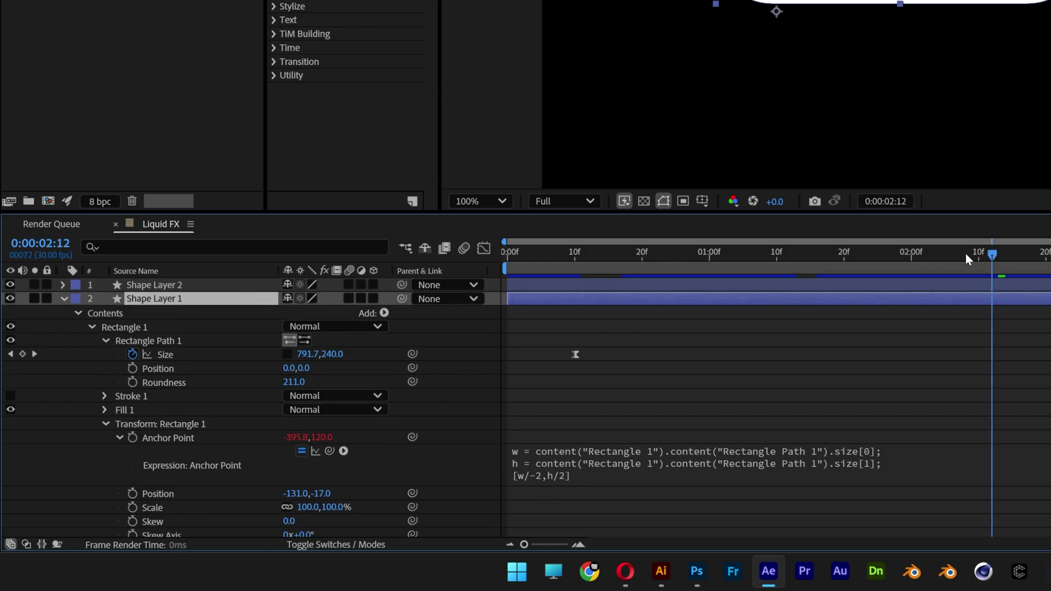
left_click_drag(968, 255, 436, 264)
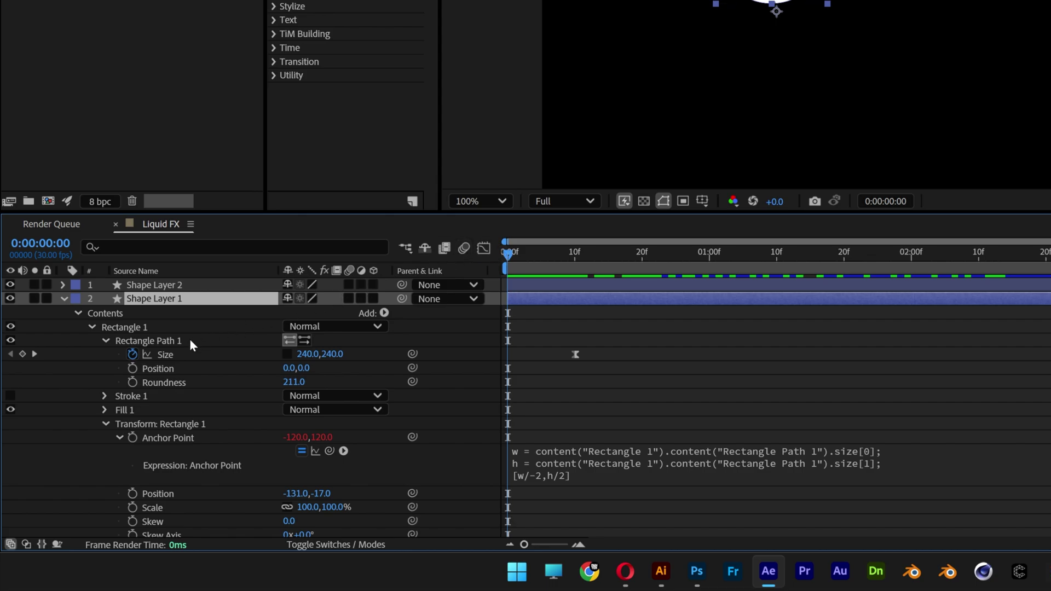
left_click(133, 356)
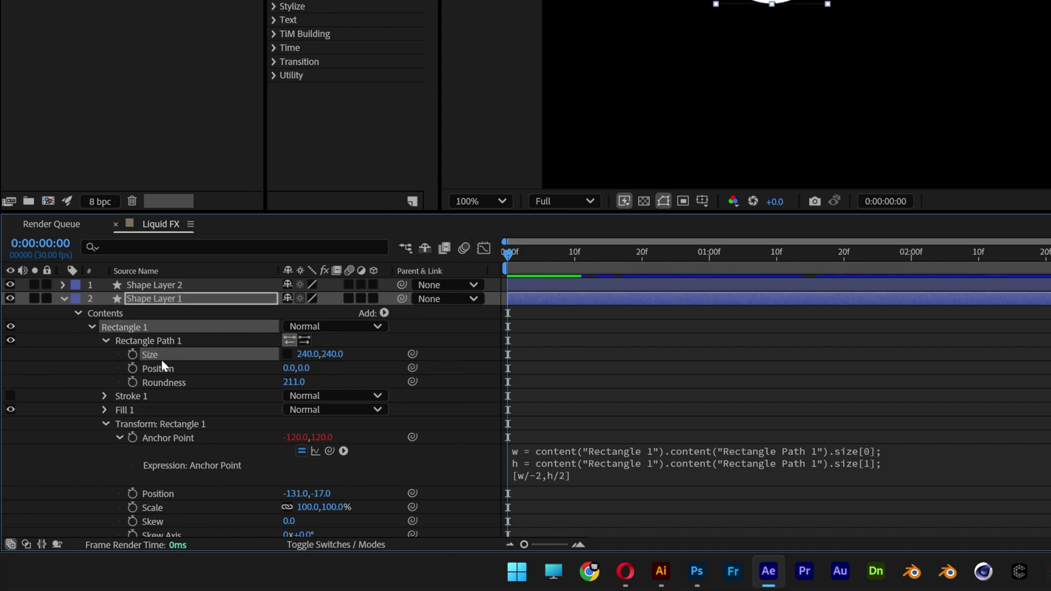
- Add a keyframe for the layer-level Transform Position of Shape Layer 1 at 0:00:00:10
left_click(91, 327)
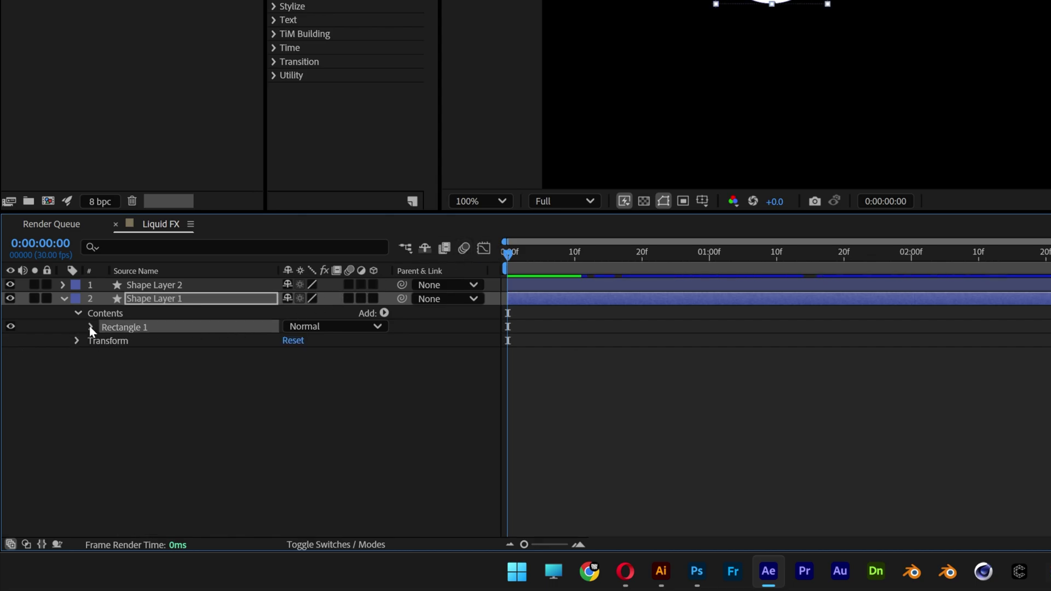
left_click(91, 339)
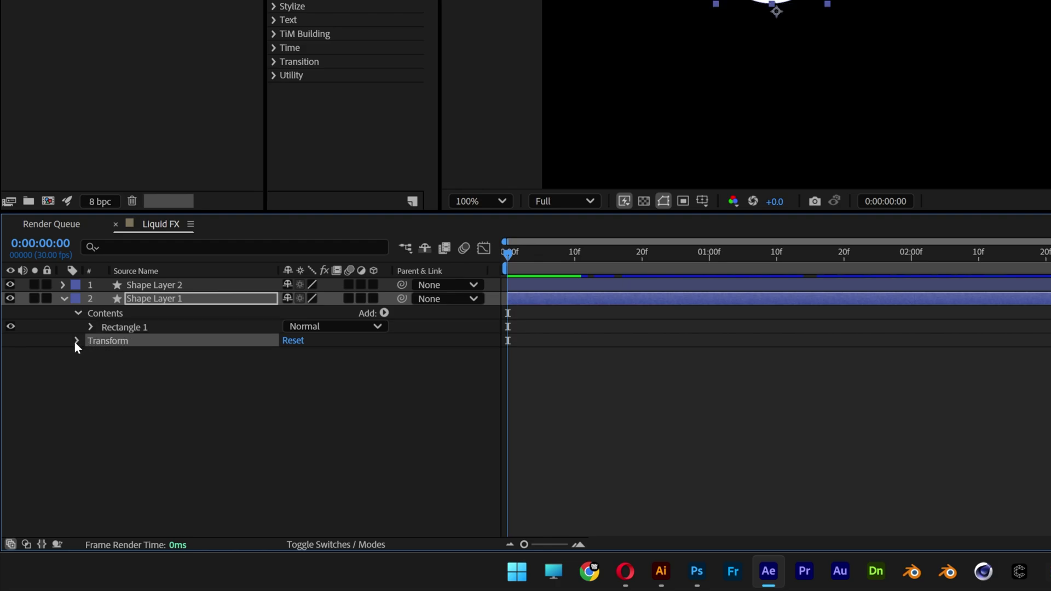
left_click(76, 340)
left_click_drag(508, 254, 575, 251)
left_click(133, 369)
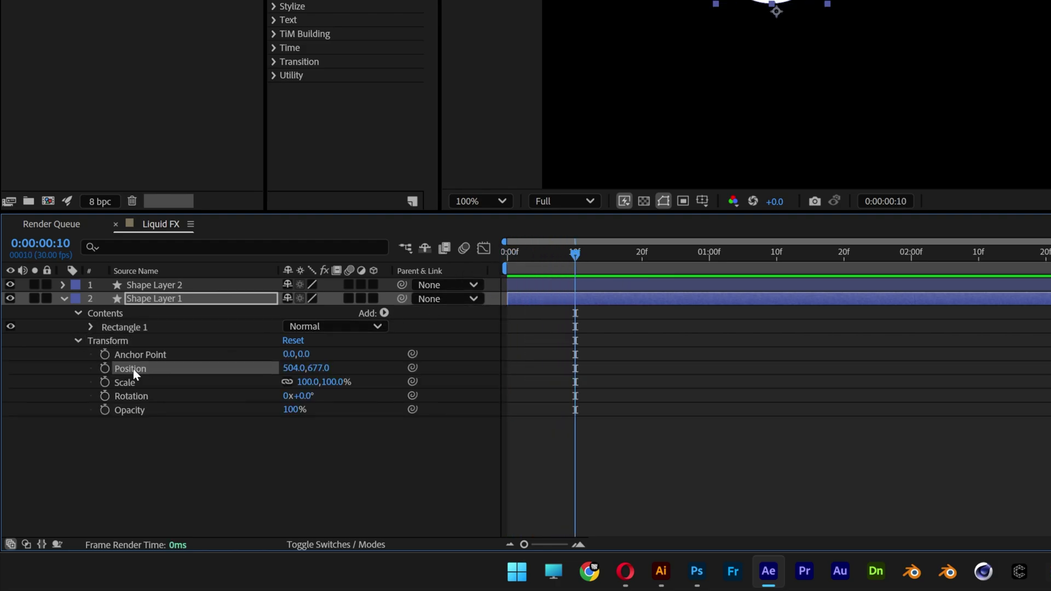
left_click(105, 368)
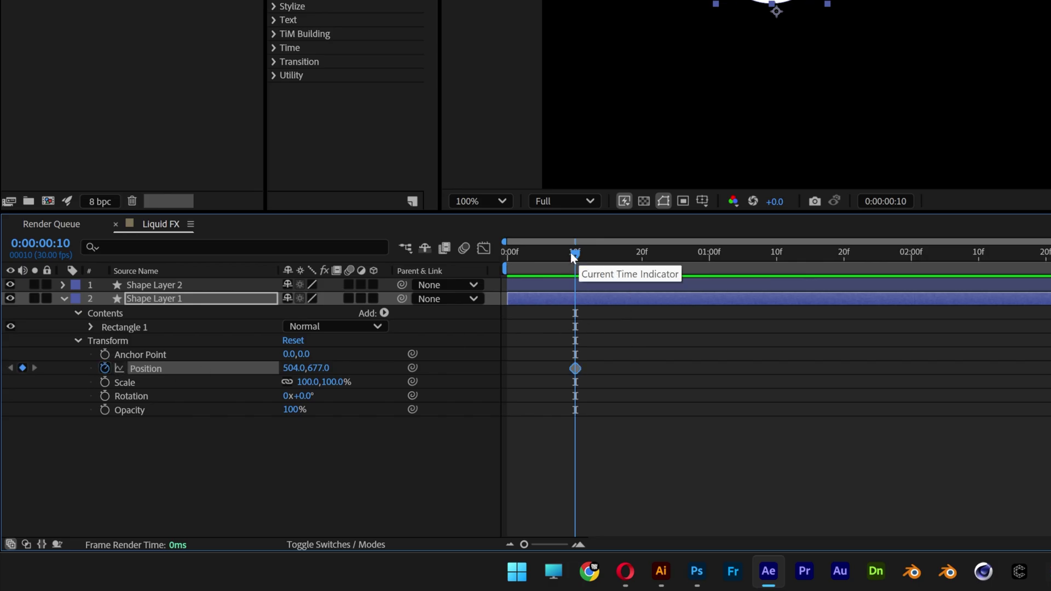
- Set the X Position of Shape Layer 1 to 1393 at 0:00:04:00 and apply Easy Ease to both Position keyframes
left_click_drag(638, 253, 1050, 260)
left_click_drag(551, 254, 572, 252)
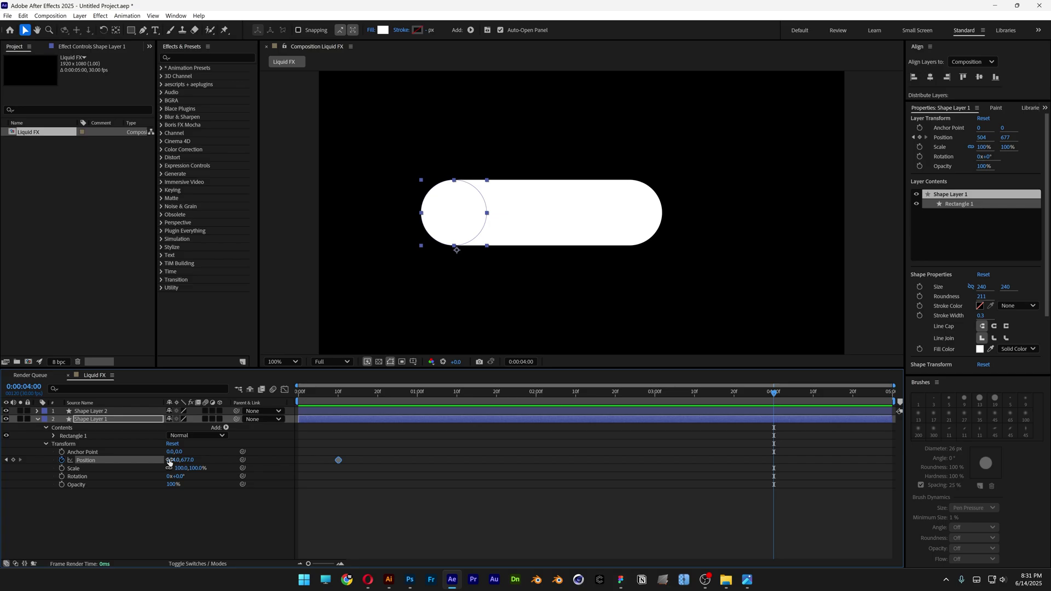
left_click_drag(169, 463, 610, 474)
left_click_drag(806, 434, 310, 479)
key("Page_Up")
key("F9")
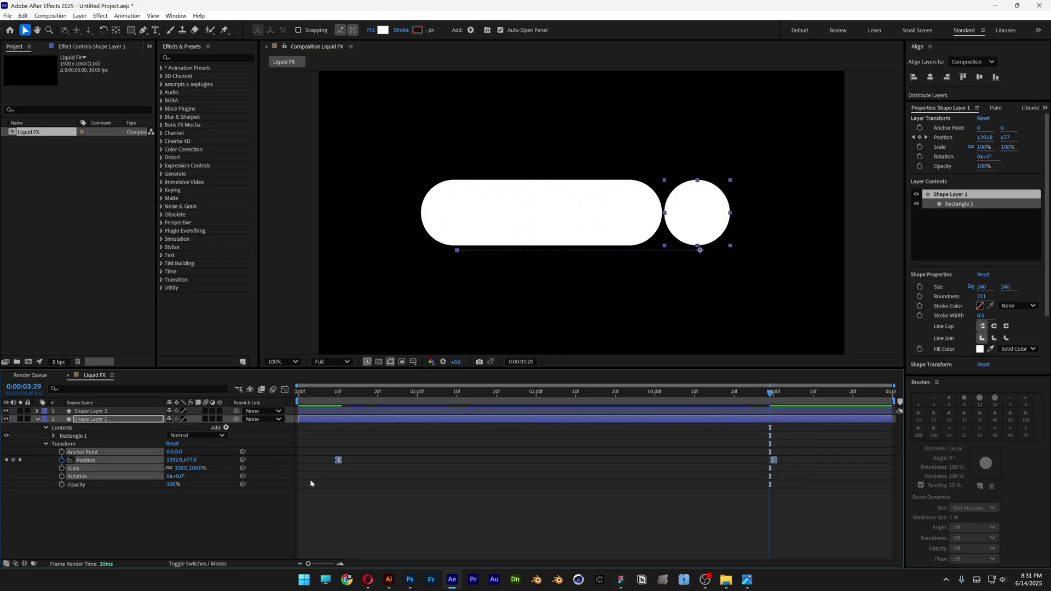
- Preview the stretching rectangle and moving circle from near the start of the composition
left_click(330, 392)
key("space")
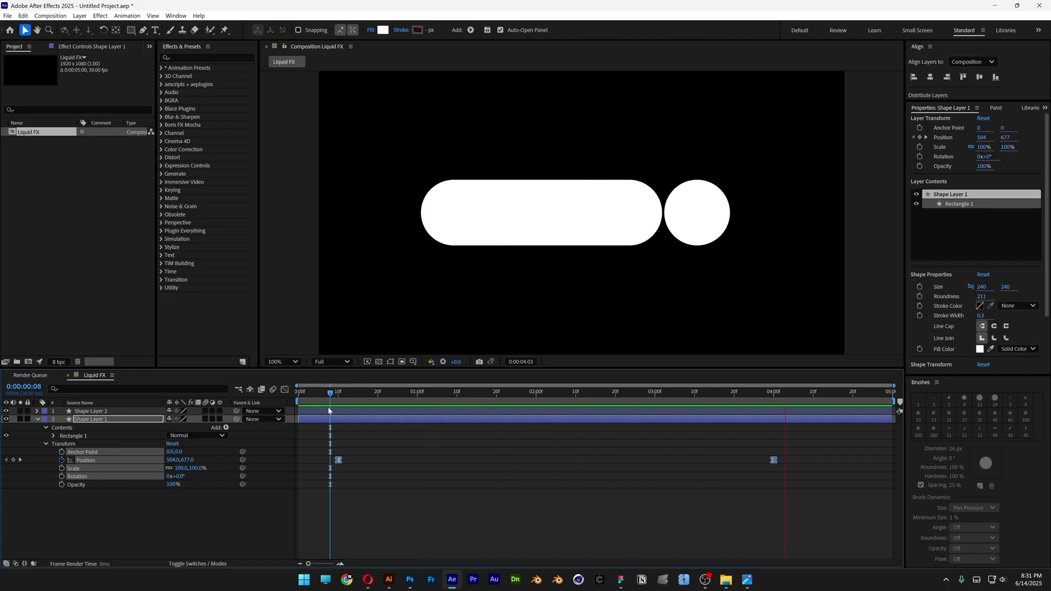
left_click(516, 433)
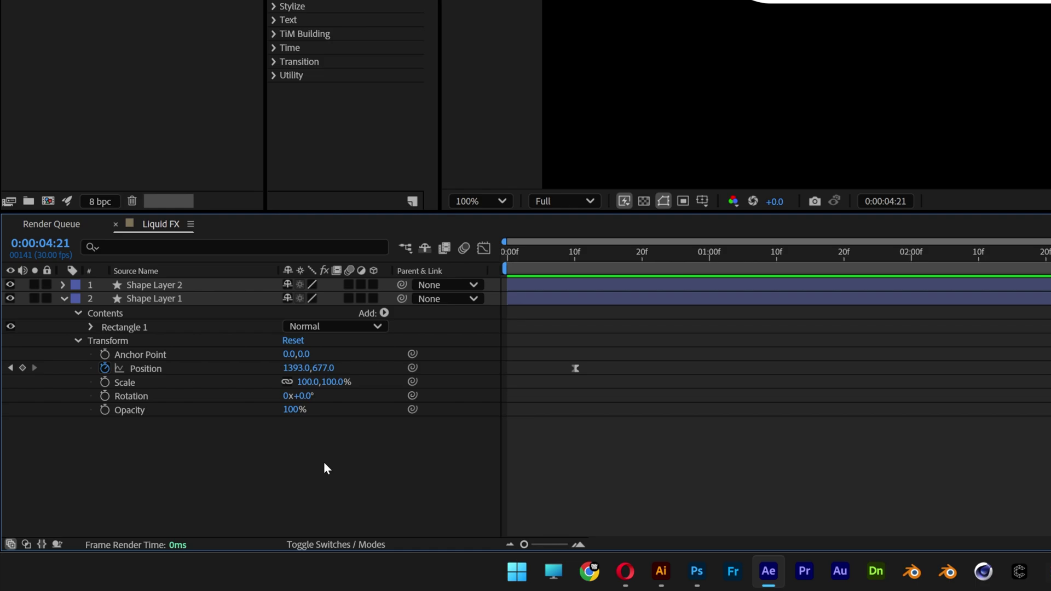
- Create an adjustment layer above the shape layers and rename it Sticky
right_click(191, 515)
mouse_move(467, 274)
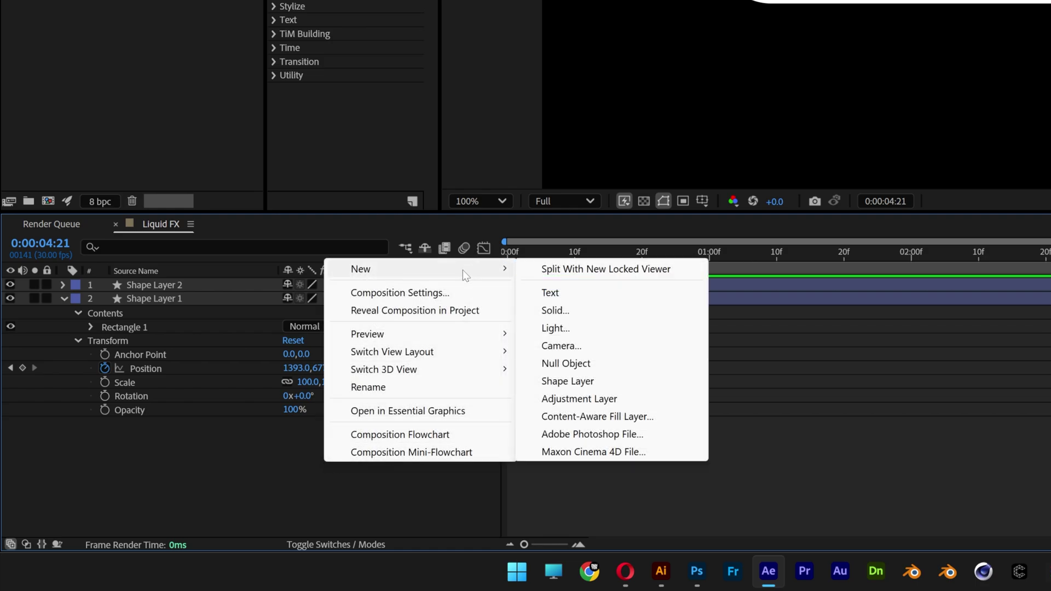
left_click(626, 396)
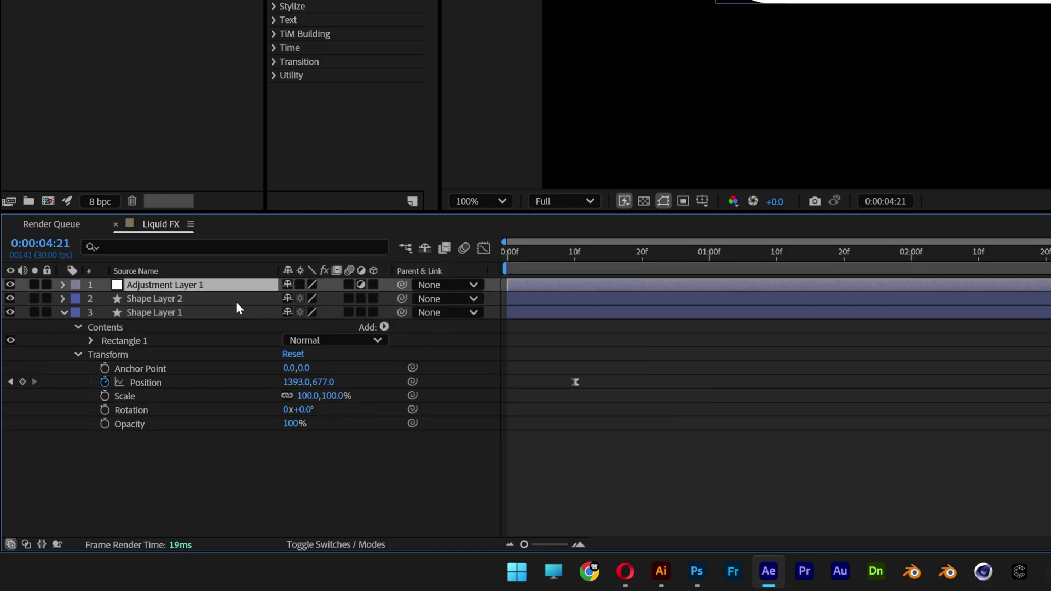
right_click(200, 284)
left_click(260, 239)
type("Liquid")
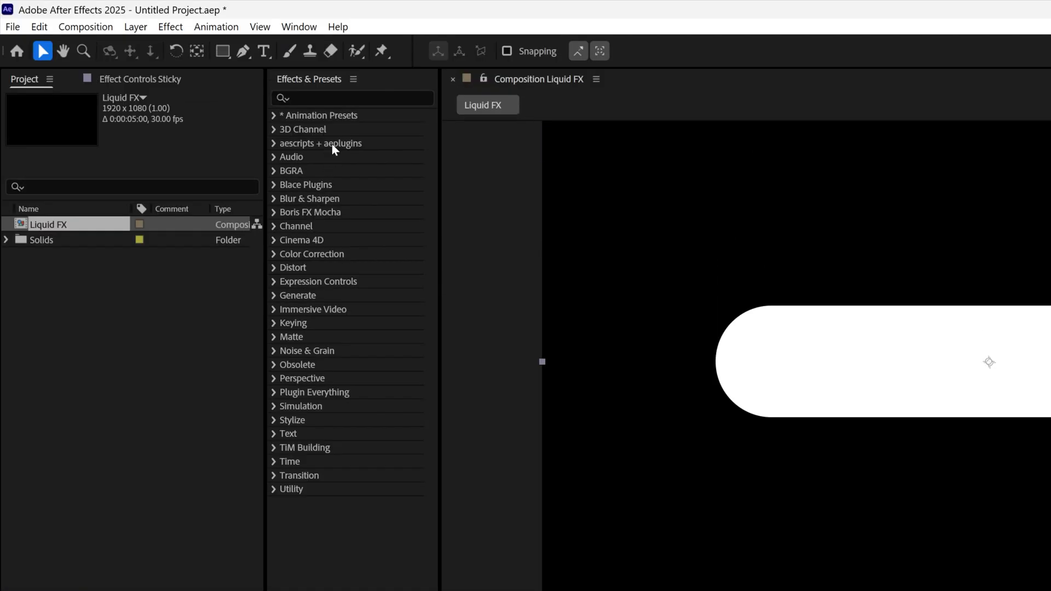
- Apply the Simple Choker effect to the Sticky layer and set Choke Matte to 23.70
left_click(338, 98)
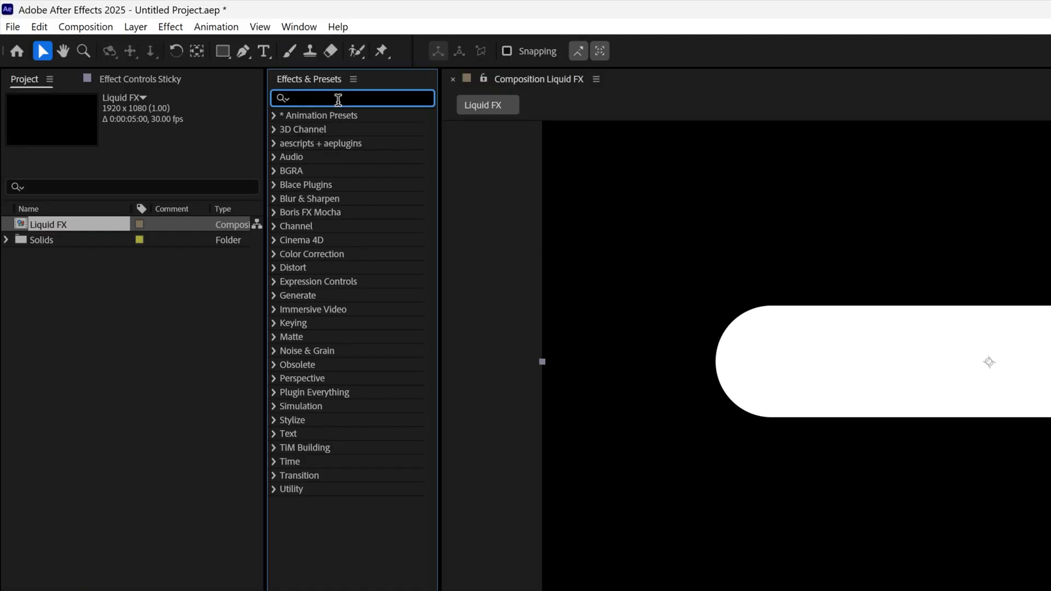
type("simple choker")
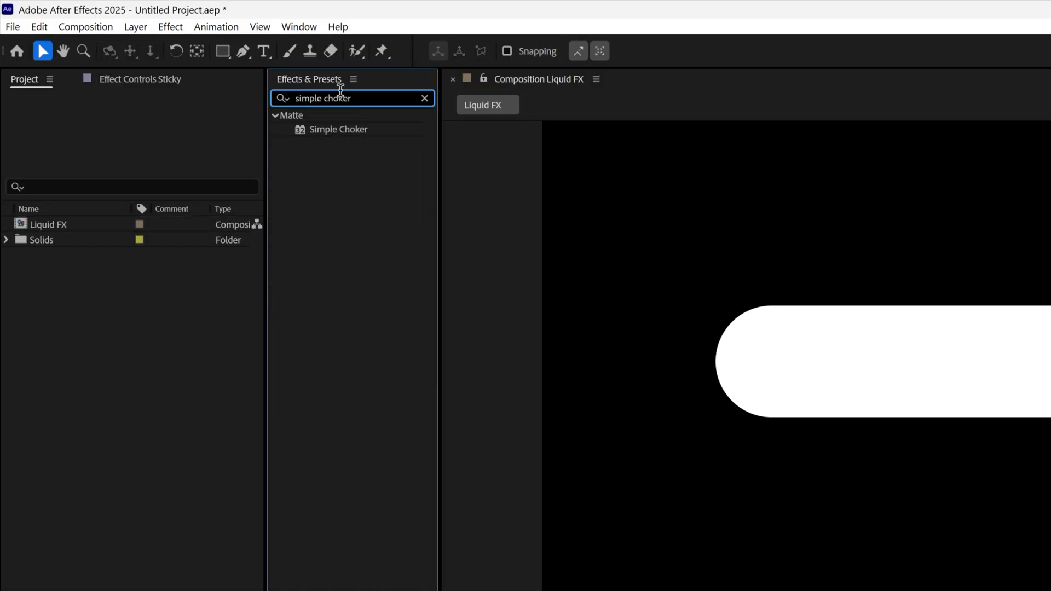
left_click_drag(339, 130, 162, 285)
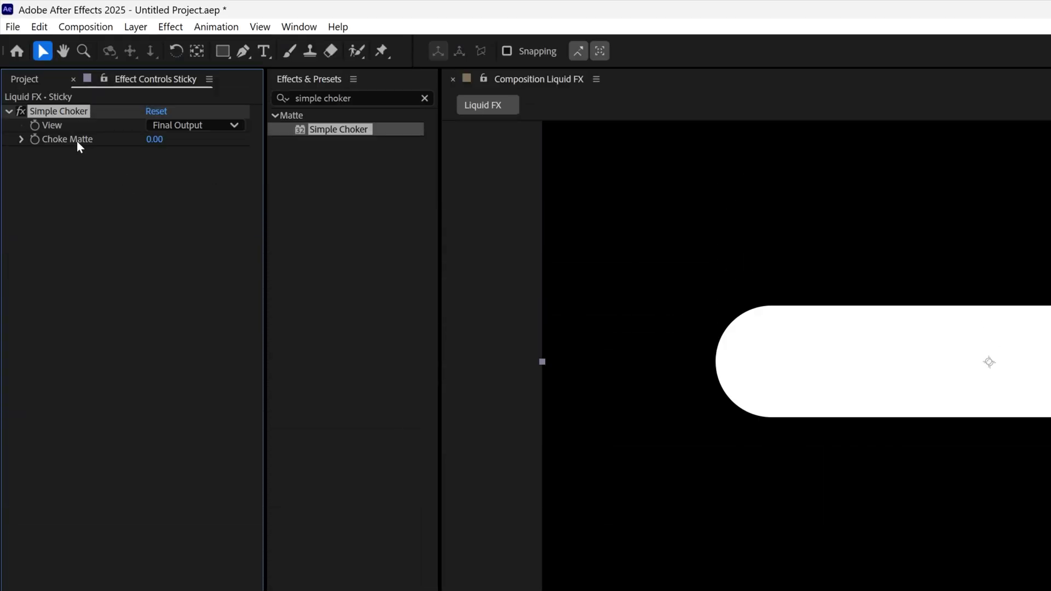
left_click_drag(155, 148, 365, 144)
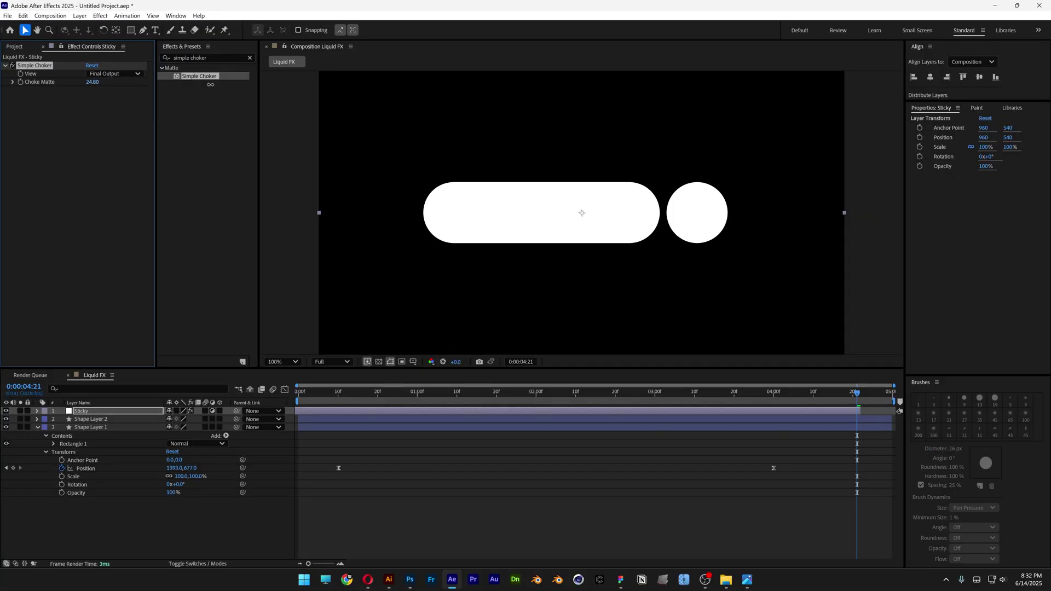
left_click_drag(211, 84, 207, 89)
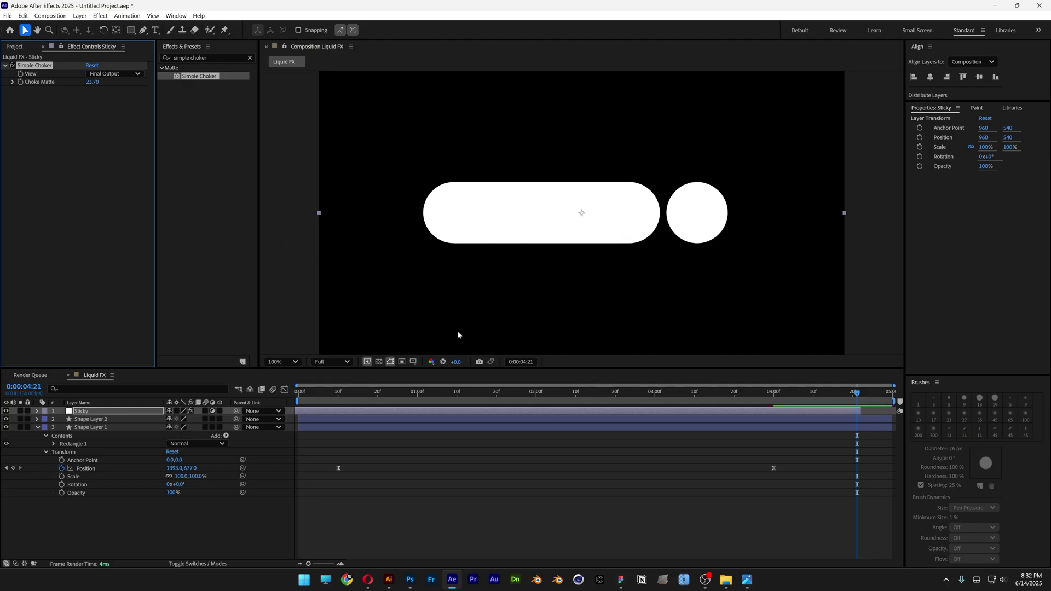
- Set the X Position of Shape Layer 1 to 1367 at 0:00:04:00
left_click_drag(857, 393, 774, 392)
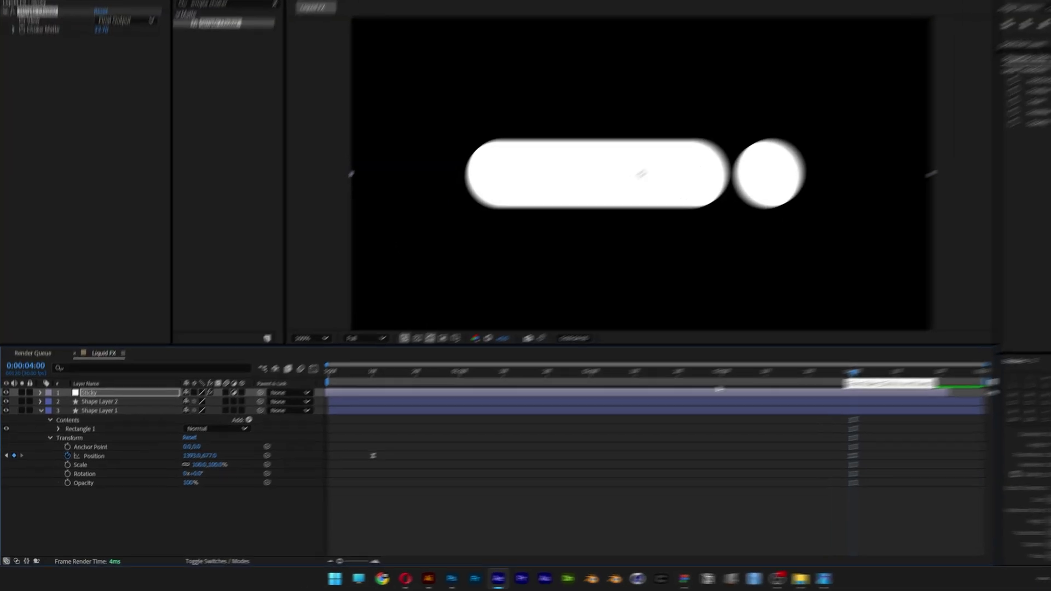
left_click_drag(190, 455, 186, 456)
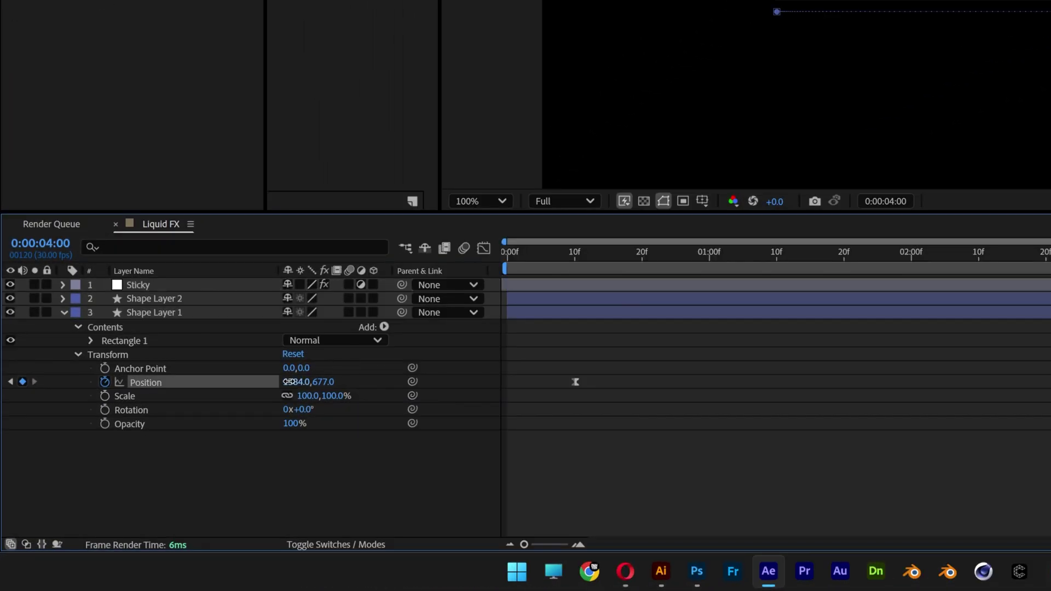
left_click_drag(291, 382, 275, 383)
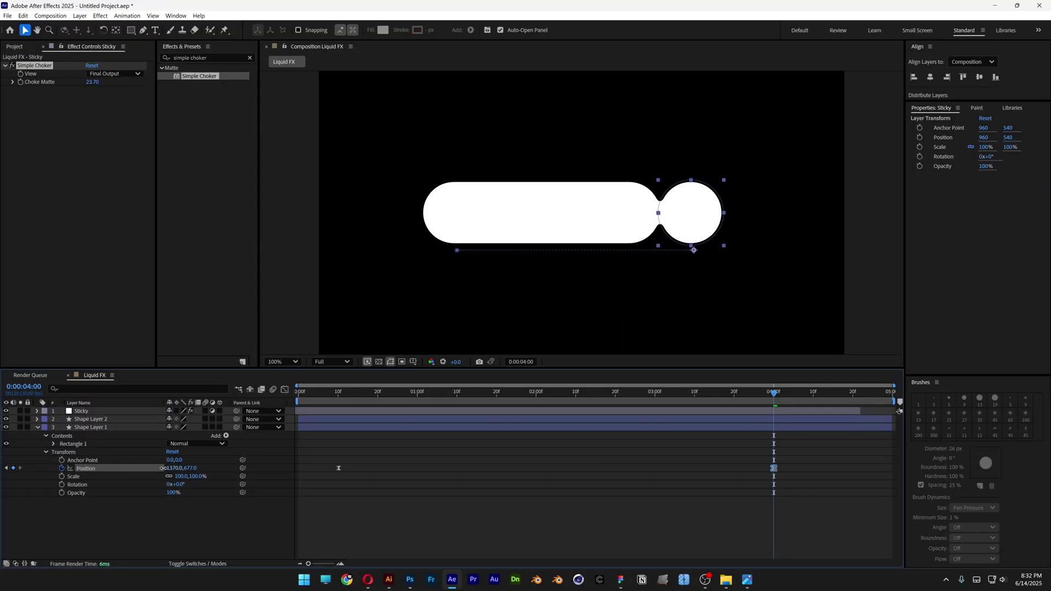
mouse_move(162, 469)
left_mouse_down()
mouse_move(174, 470)
mouse_move(163, 470)
left_mouse_up()
- Set the Sticky layer's Choke Matte to 40.30 and preview the animation from the start
left_click(88, 412)
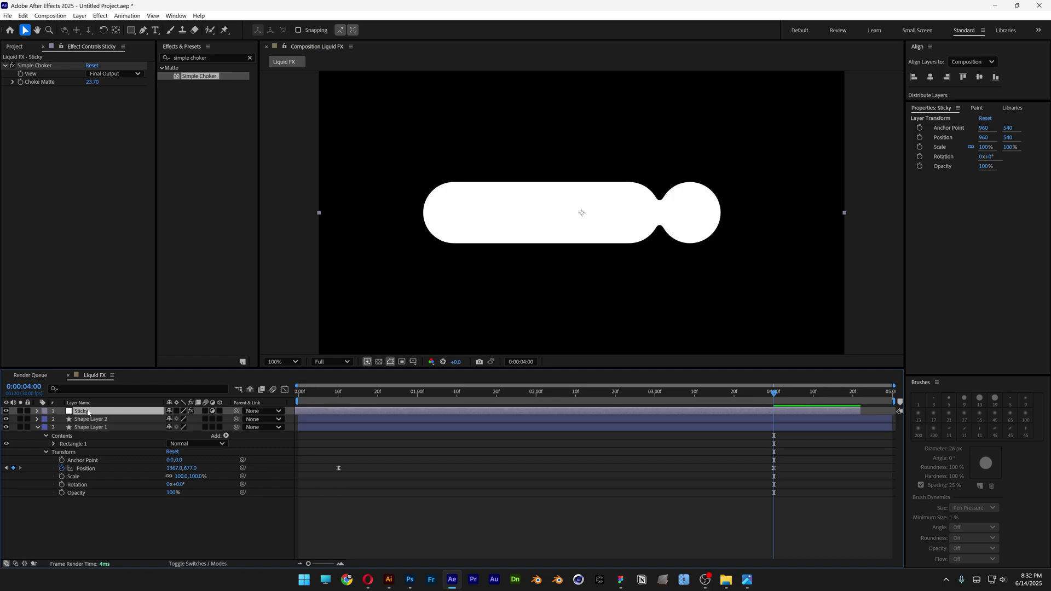
left_click_drag(91, 84, 179, 93)
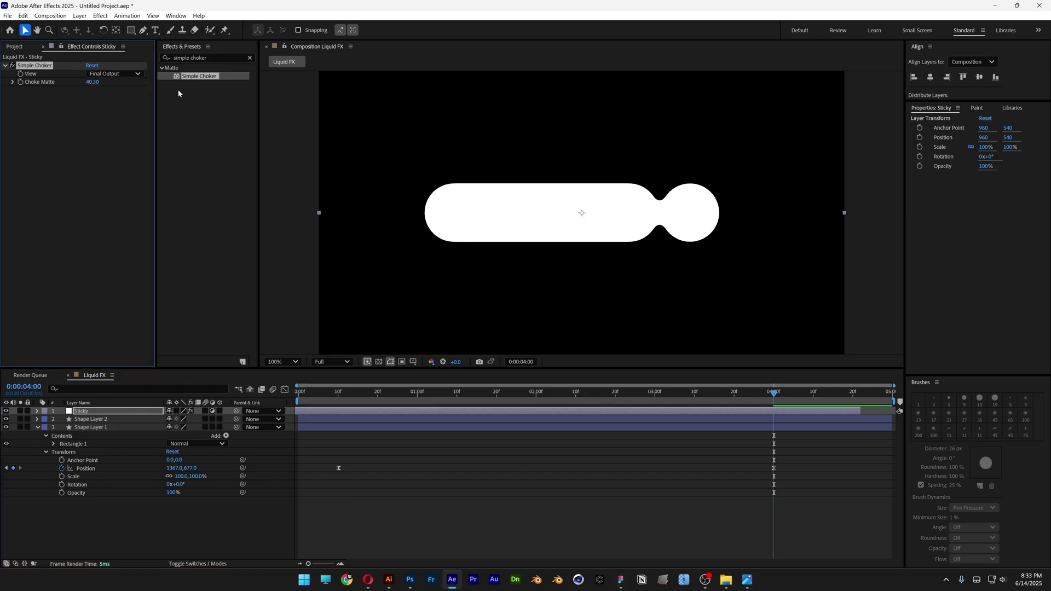
key("Home")
key("space")
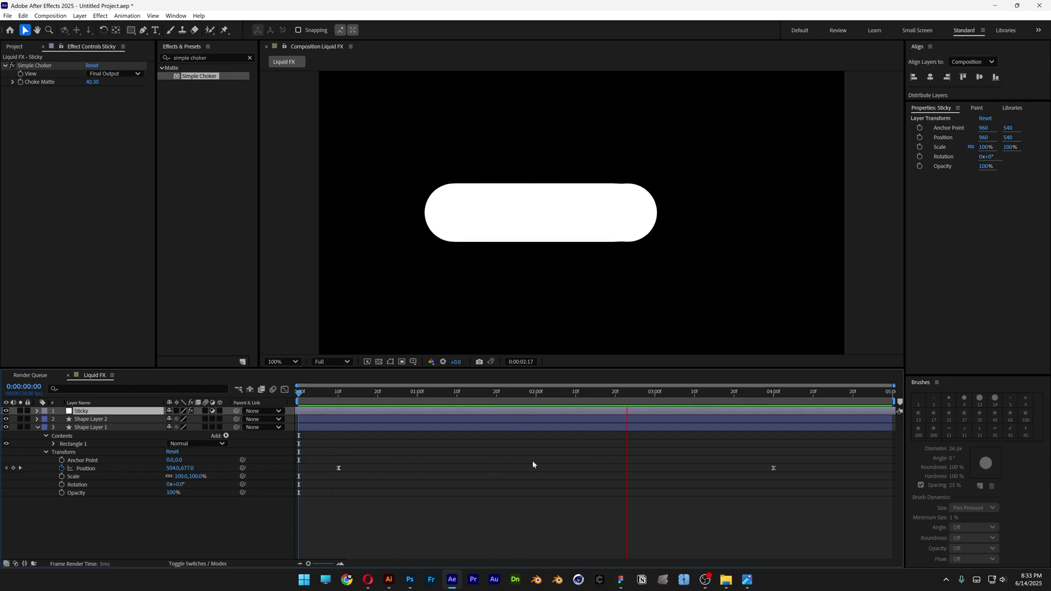
- Create a 1920x1080, 30 fps, five-second composition named Liquid_FX_Displacement
left_click(489, 338)
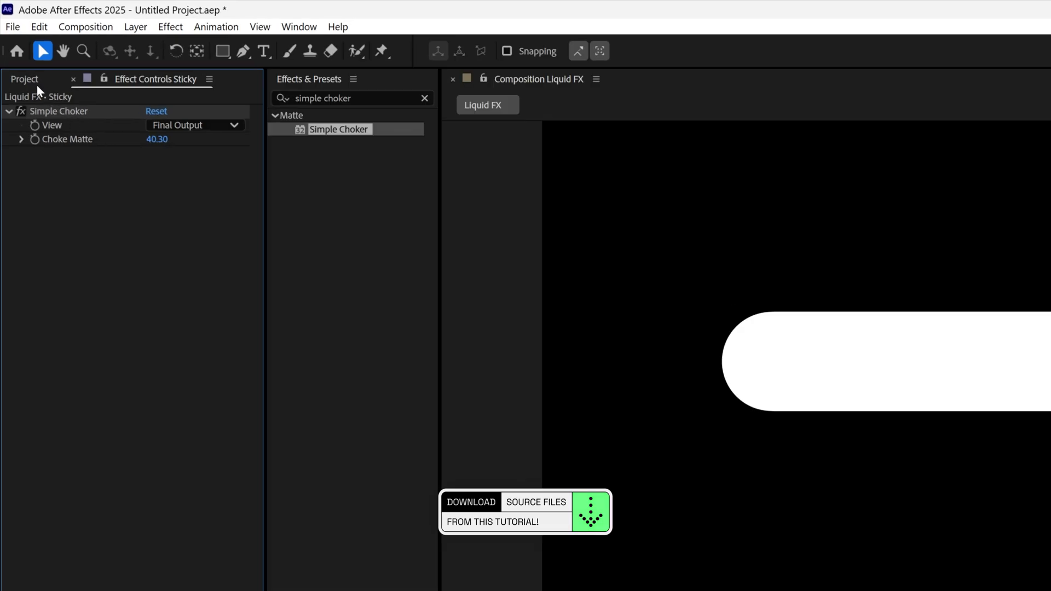
left_click(16, 47)
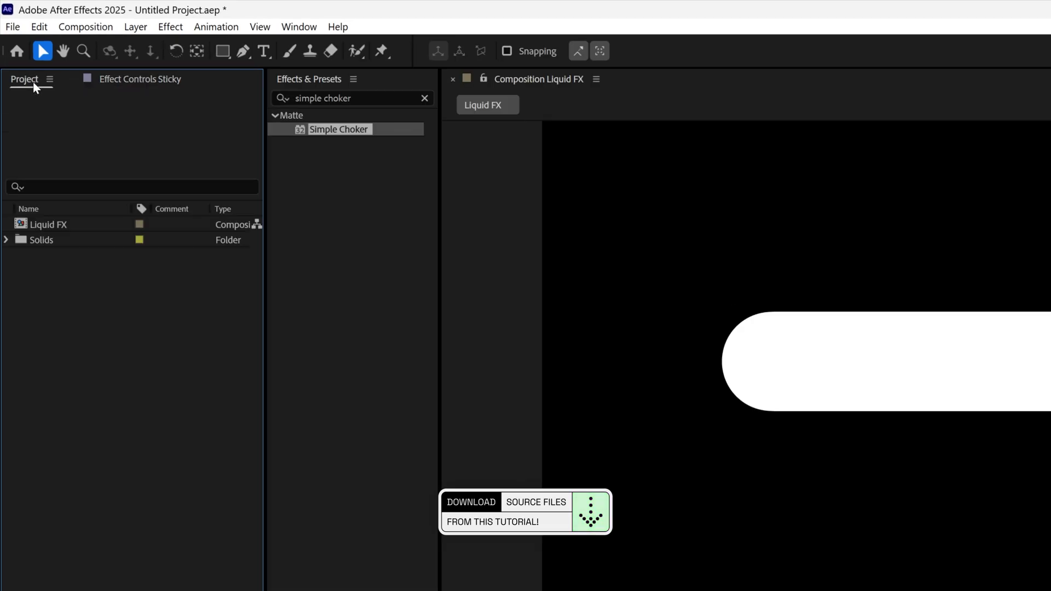
right_click(108, 289)
left_click(122, 296)
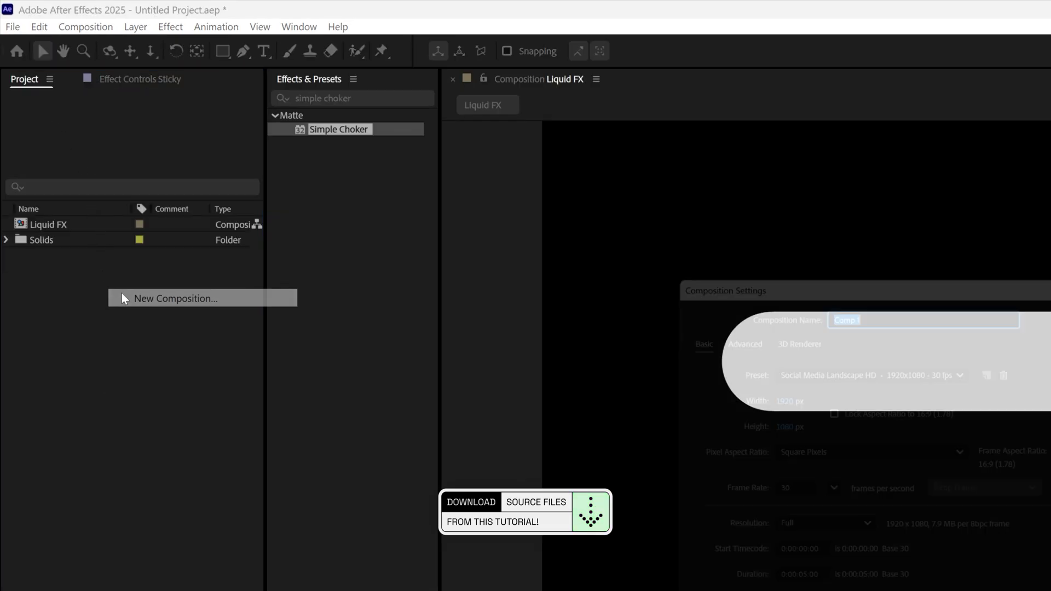
type("Liquid")
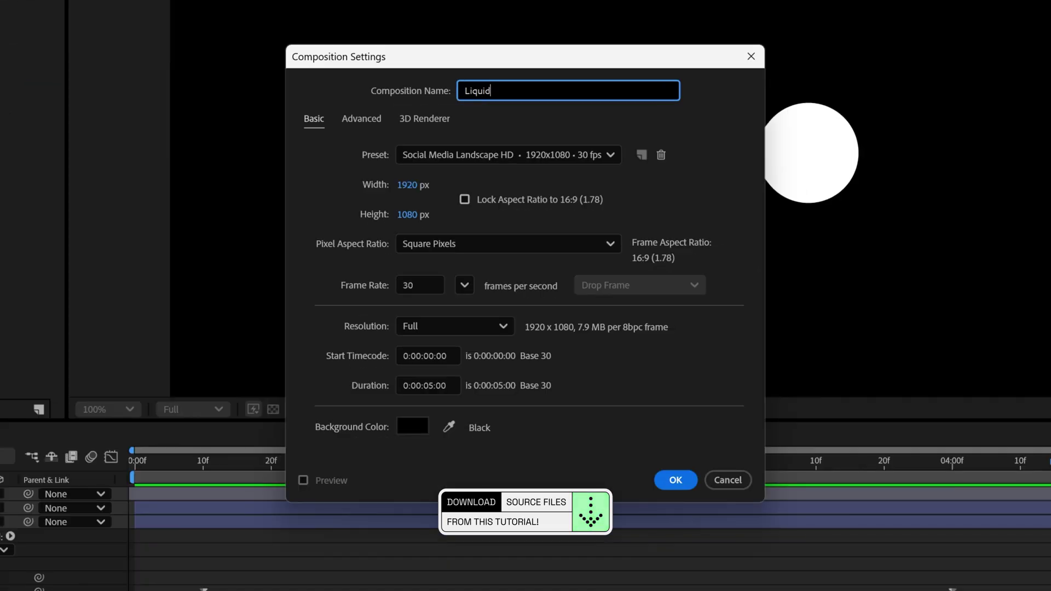
type("_FX_Displacement")
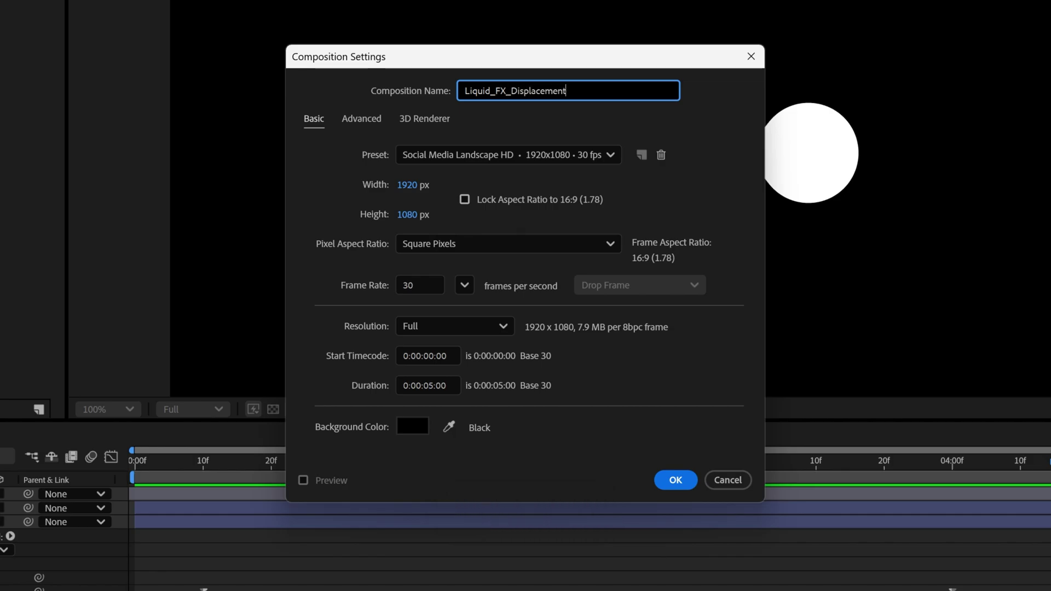
left_click(679, 484)
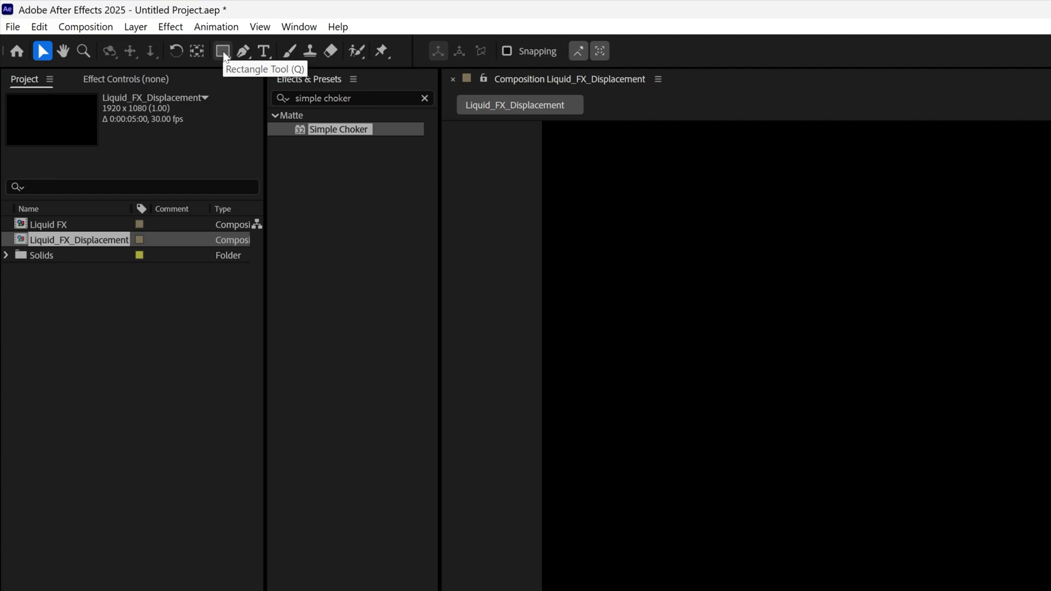
- Add a full-frame rectangle shape layer with a white FFFFFF fill to Liquid_FX_Displacement
double_click(222, 51)
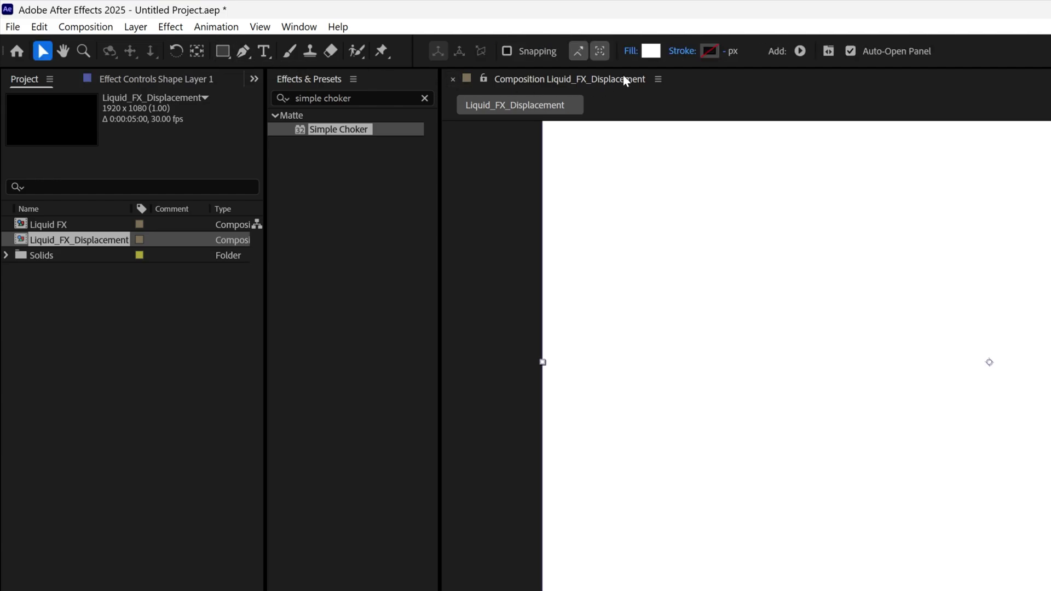
left_click(652, 52)
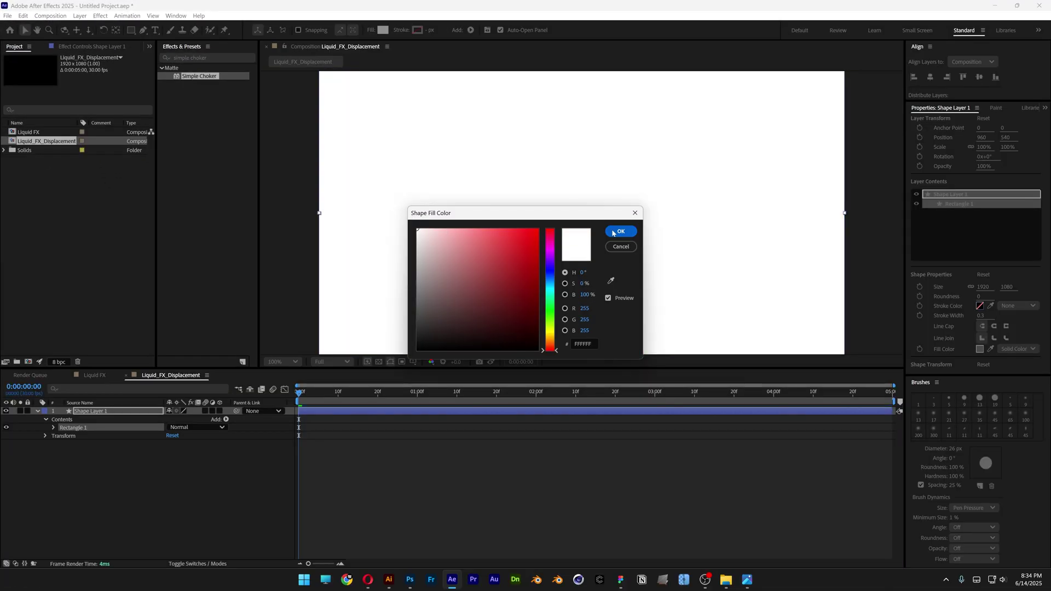
left_click(615, 232)
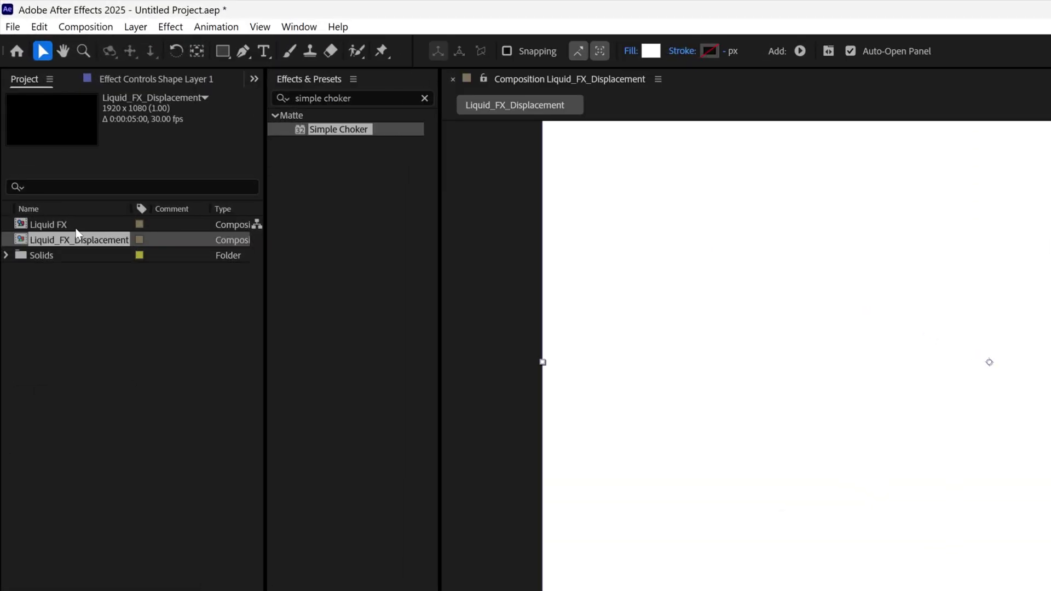
- Place the Liquid FX composition above the white shape layer and move the playhead to 0:00:01:24
left_click_drag(53, 229, 167, 590)
left_click_drag(167, 274, 167, 283)
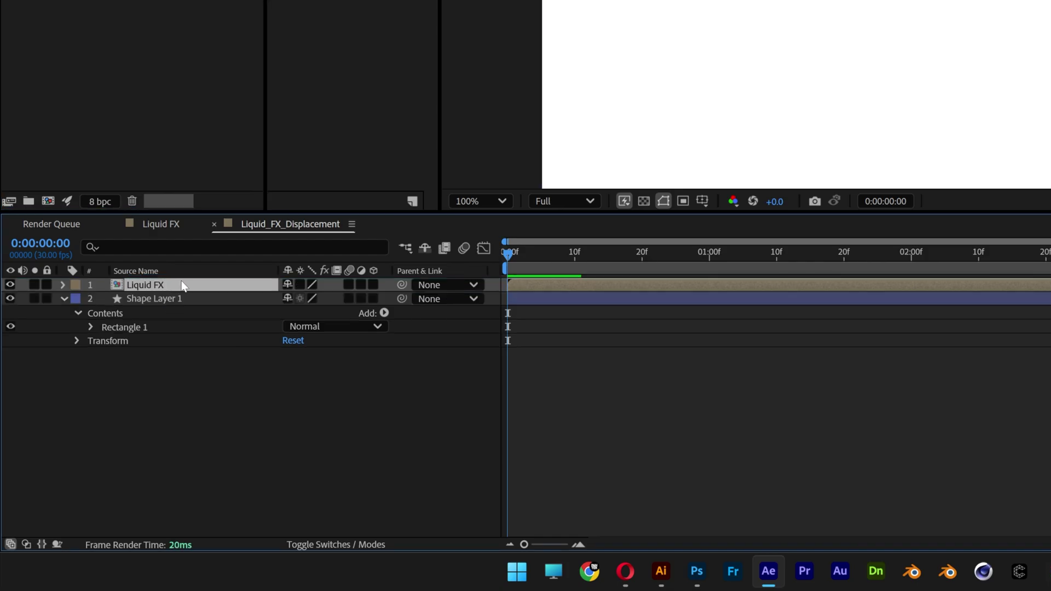
left_click_drag(563, 261, 873, 253)
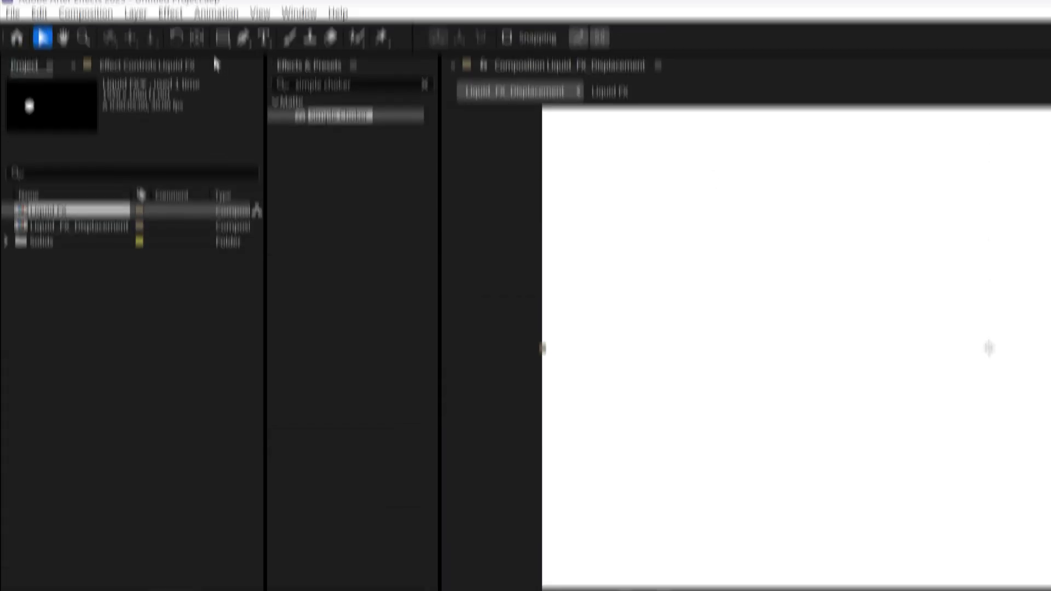
- Add an Inner Glow layer style to the Liquid FX layer and set its Blend Mode to Normal
left_click(136, 27)
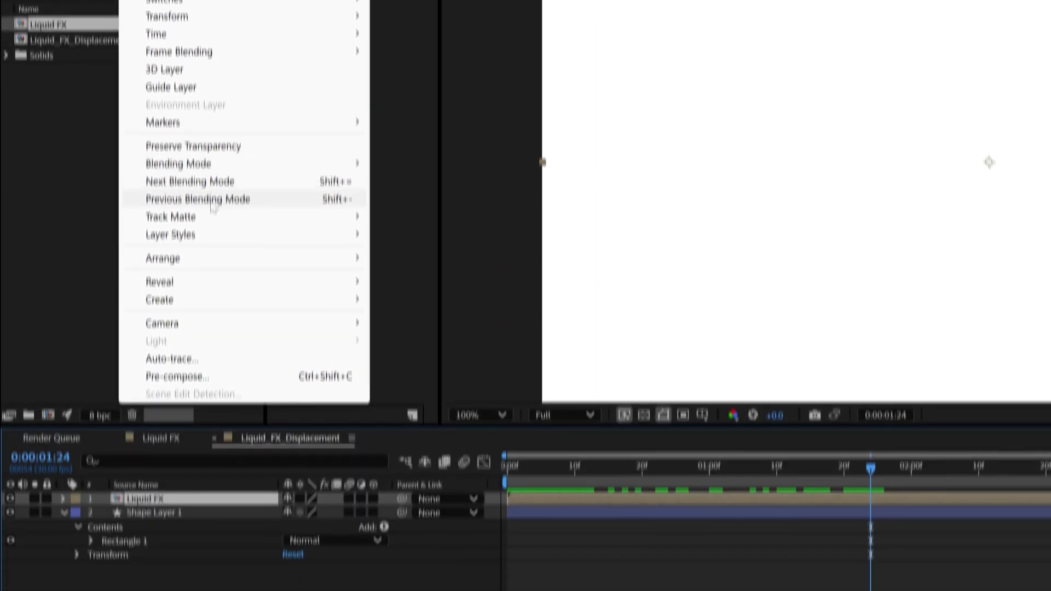
mouse_move(212, 435)
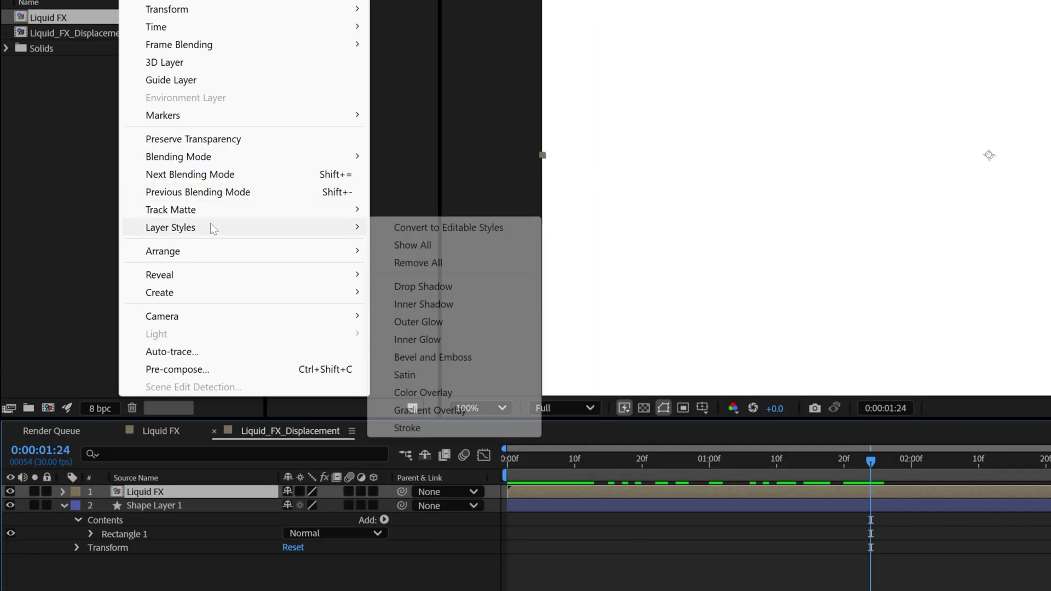
left_click(433, 340)
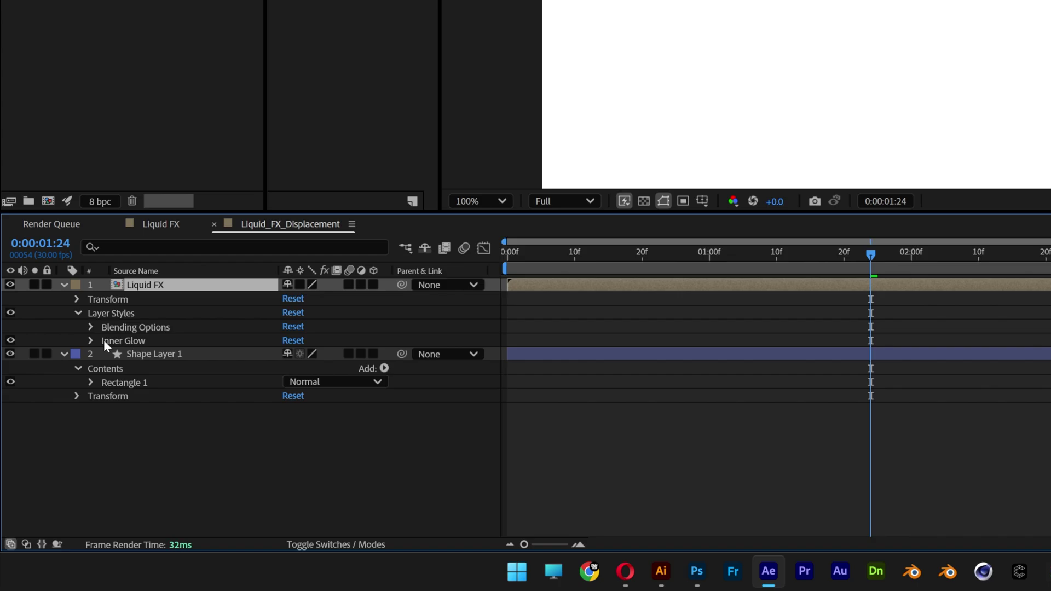
left_click(91, 341)
left_click(168, 355)
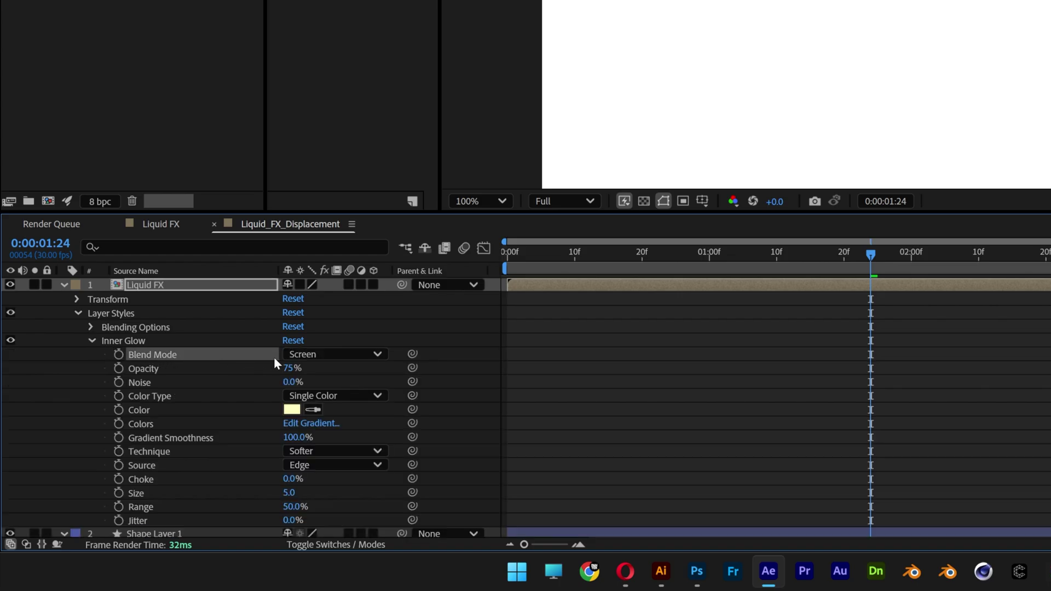
left_click(309, 354)
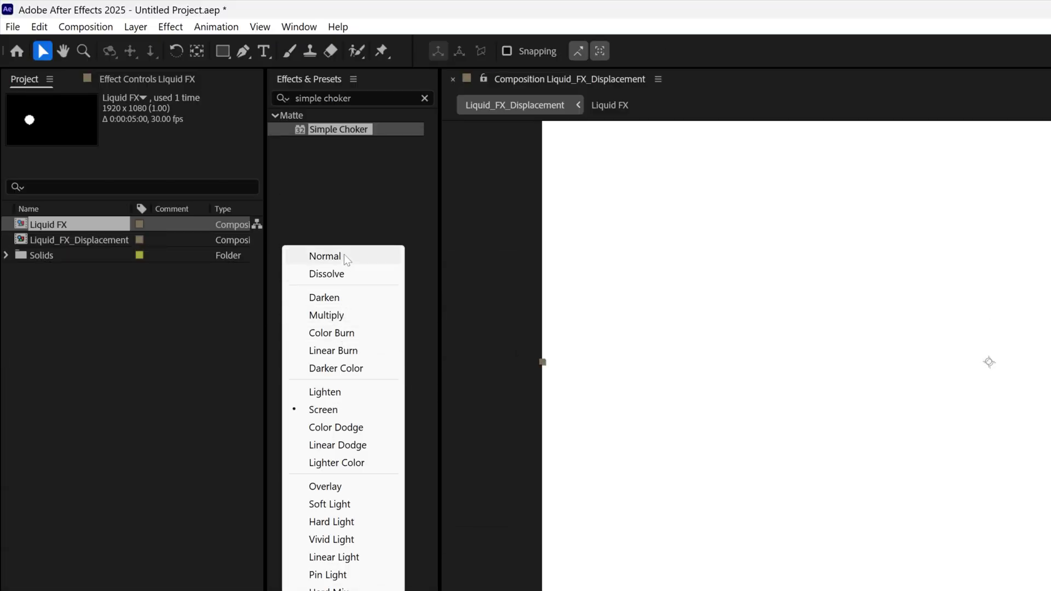
left_click(344, 254)
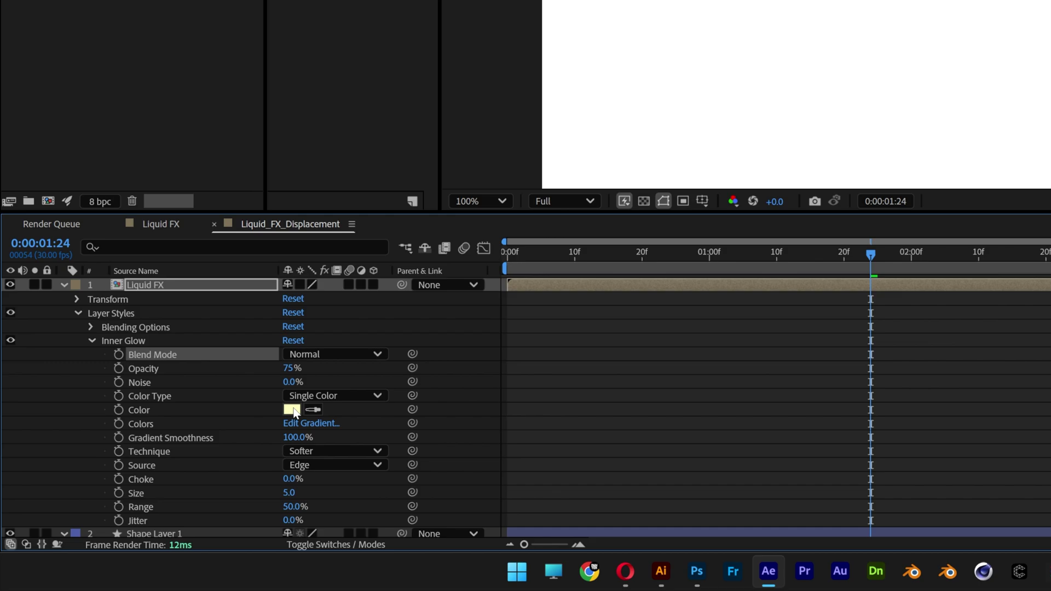
- Set the Inner Glow color to black (000000) and play the preview
left_click(292, 409)
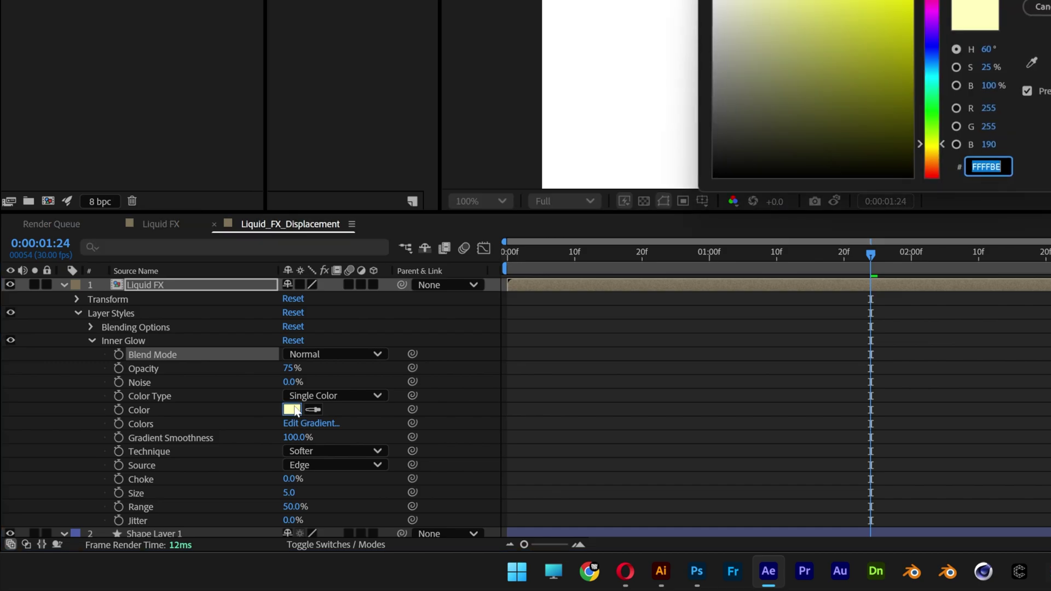
left_click_drag(715, 123, 706, 185)
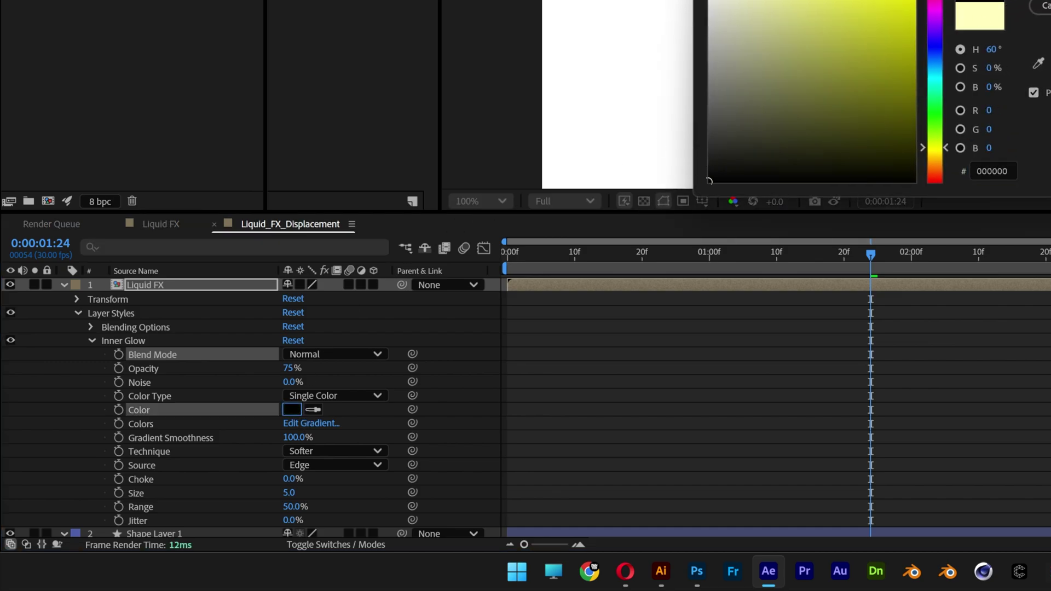
key("Return")
key("space")
- Set the Inner Glow Size to 80 and its Range to 32%
left_click(181, 495)
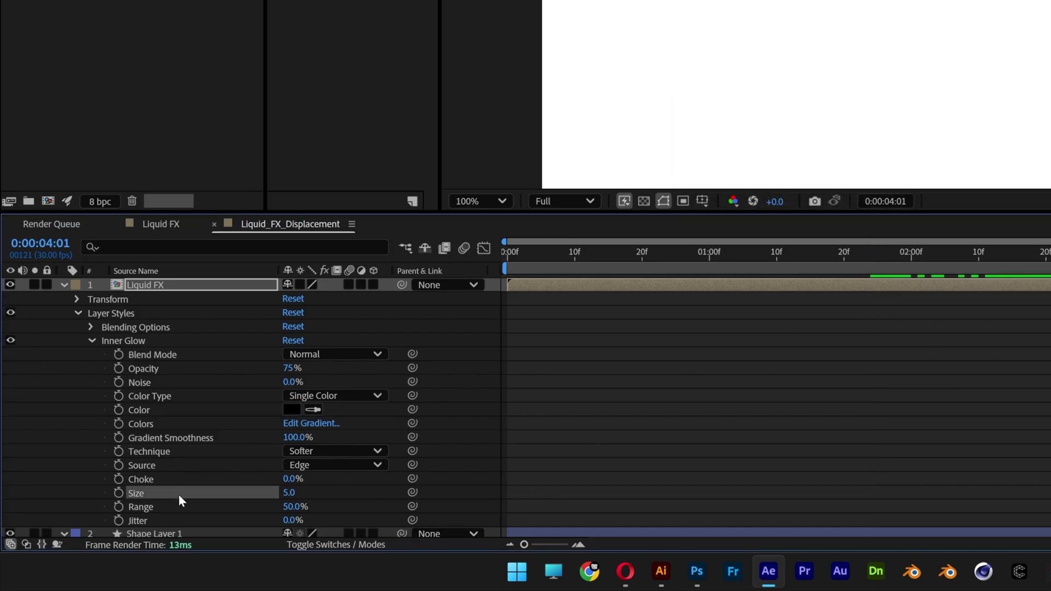
left_click(290, 494)
type("80")
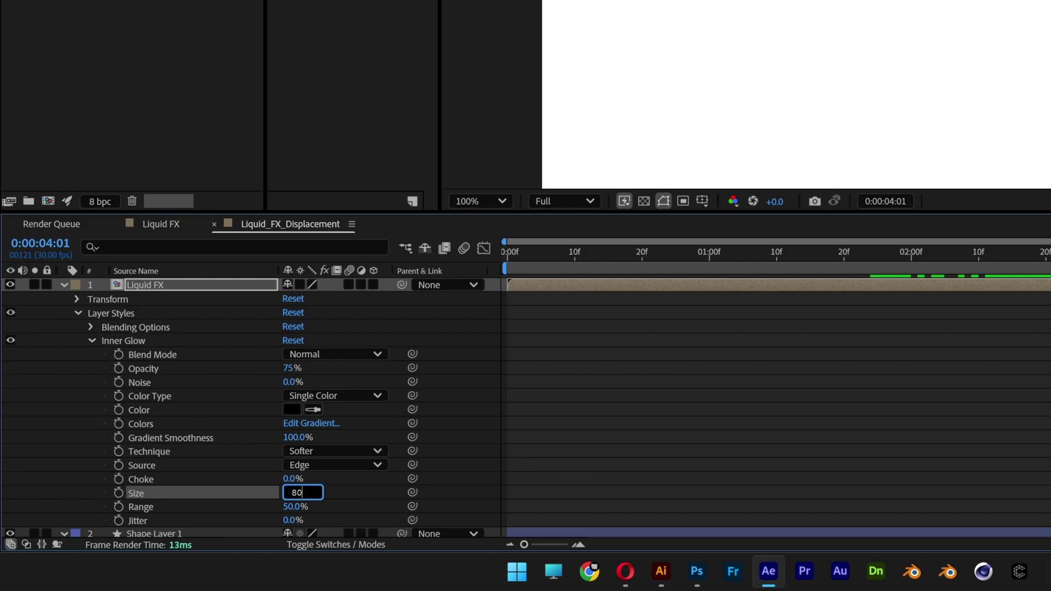
key("Return")
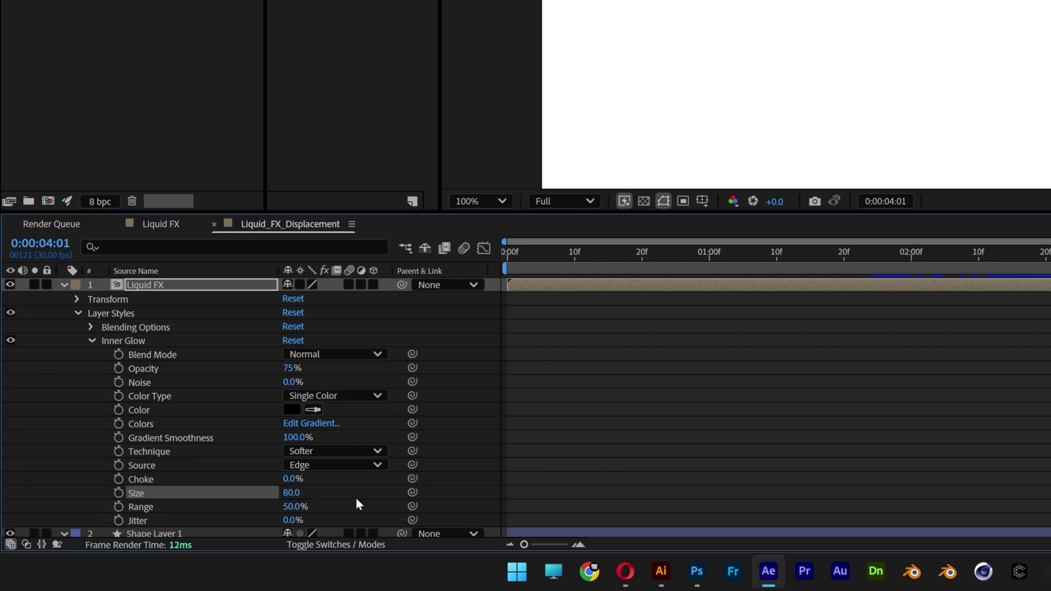
left_click(294, 507)
type("32")
key("Return")
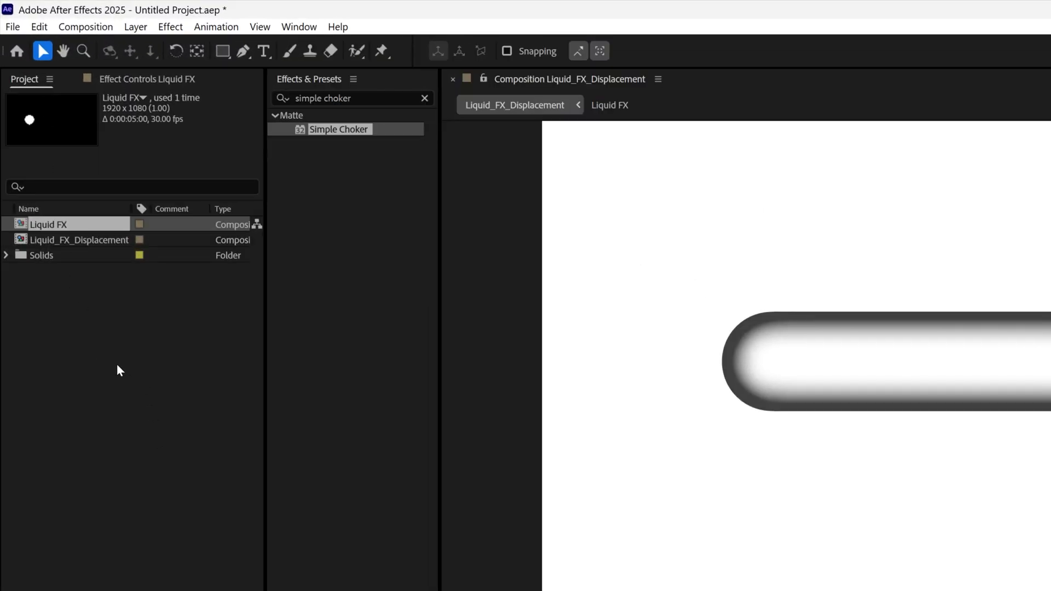
- Create a 1920x1080, 30 fps, five-second composition named Final Comp
right_click(112, 363)
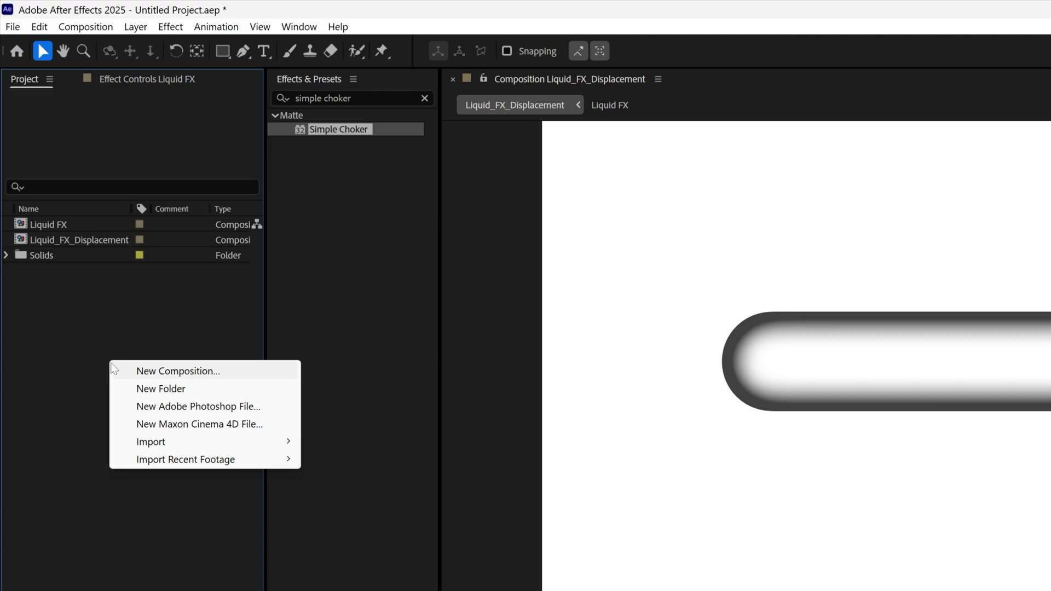
left_click(180, 372)
type("Final Comp")
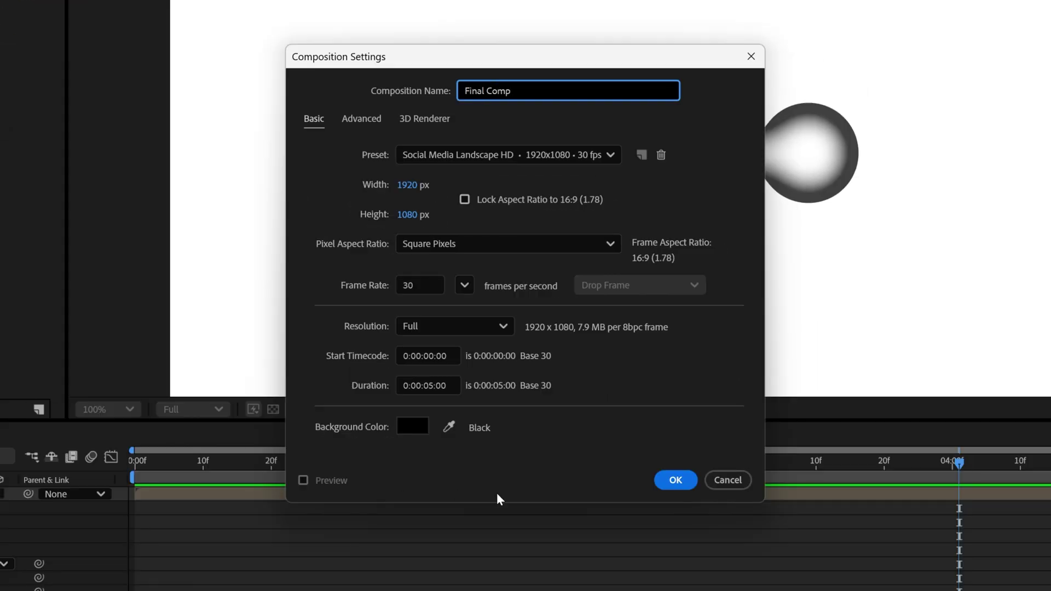
left_click(676, 480)
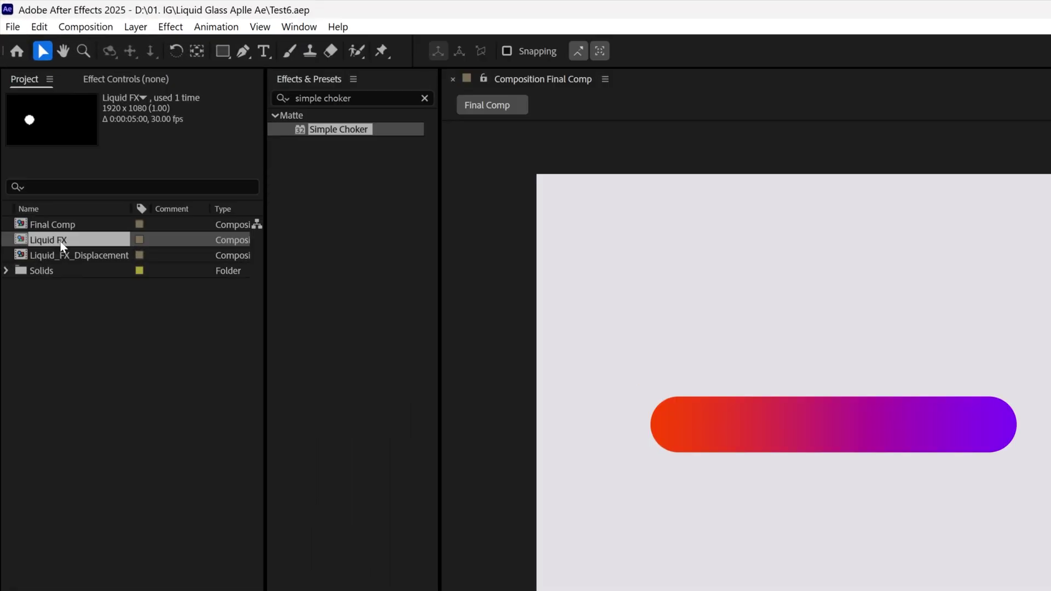
- Add the Liquid FX and Liquid_FX_Displacement compositions to Final Comp above the two shape layers
left_click(36, 144)
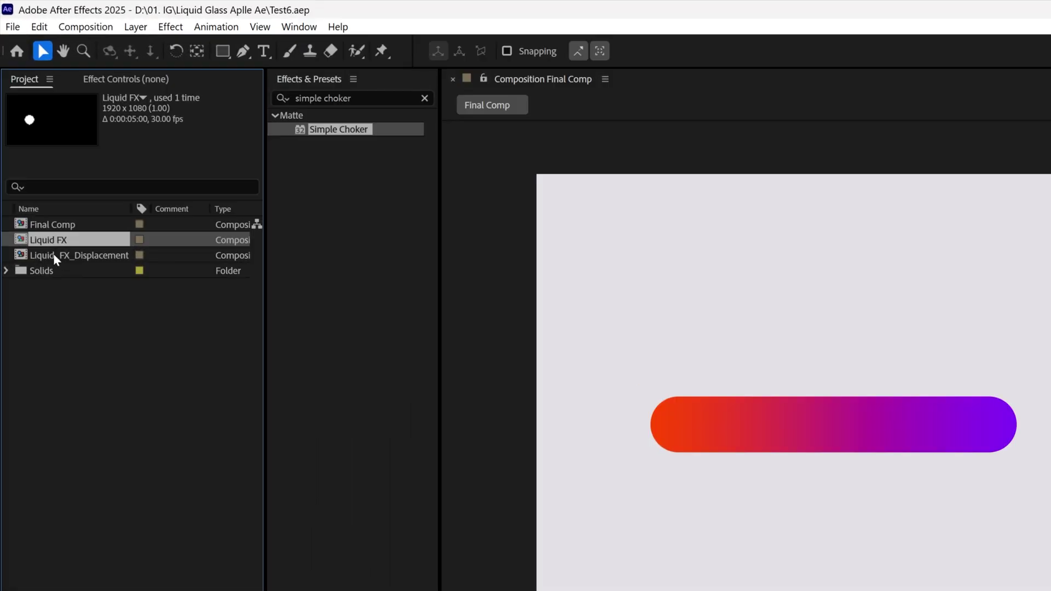
left_click(52, 255, "shift")
left_click_drag(54, 256, 205, 561)
left_click_drag(206, 450, 181, 415)
left_click(229, 463)
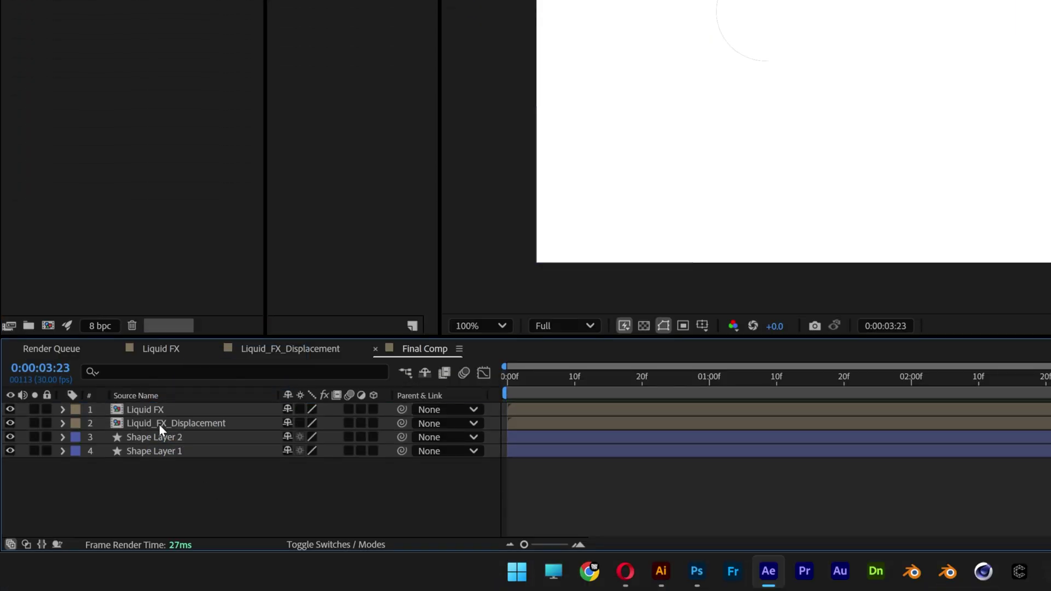
- Hide the Liquid_FX_Displacement layer and turn the Liquid FX layer into an adjustment layer
left_click(160, 426)
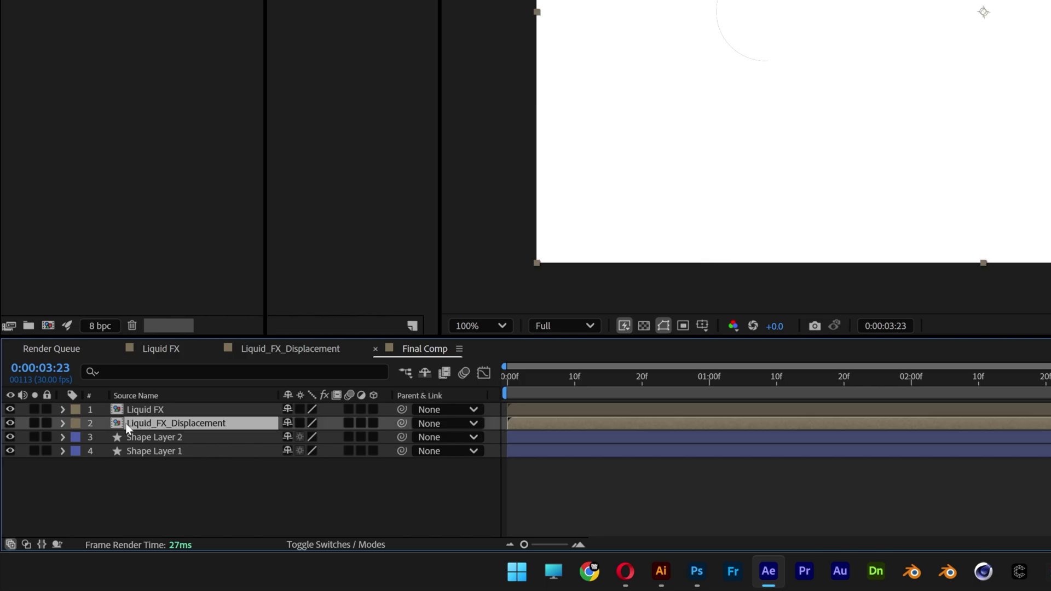
left_click(11, 423)
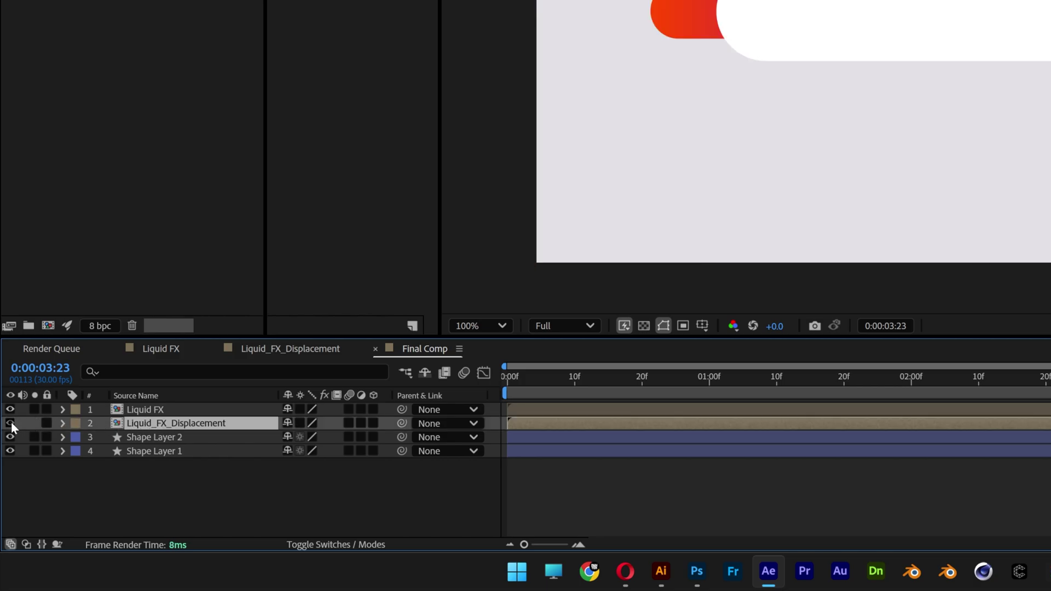
left_click(146, 410)
left_click(347, 410)
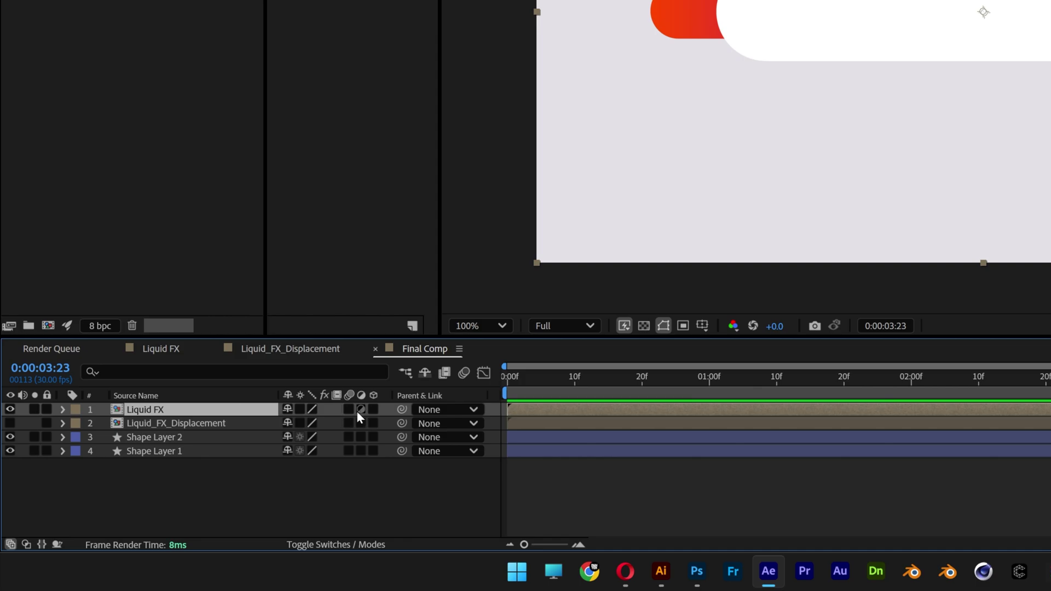
left_click(360, 411)
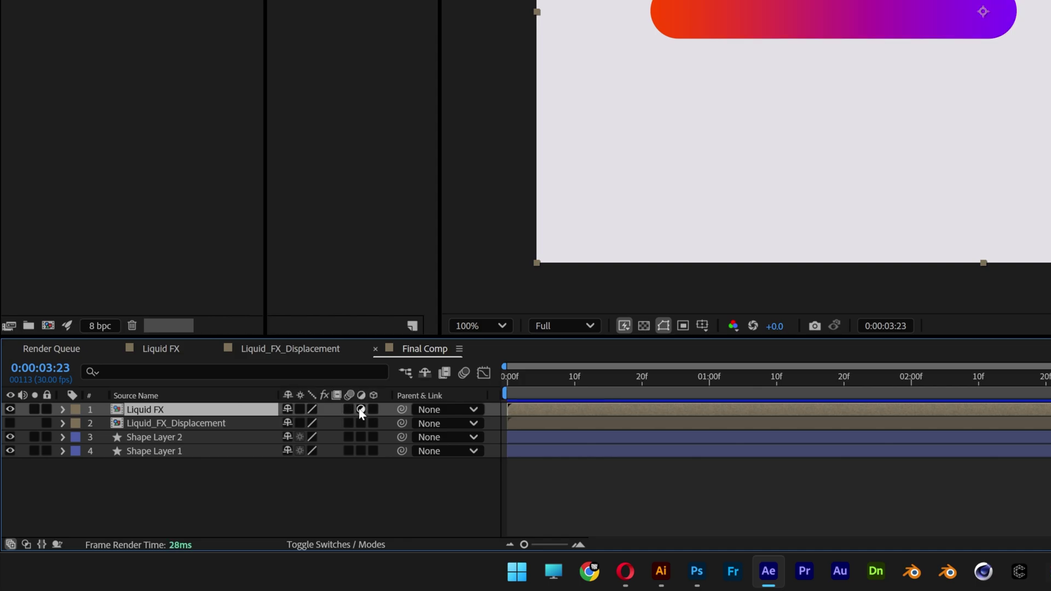
left_click(345, 545)
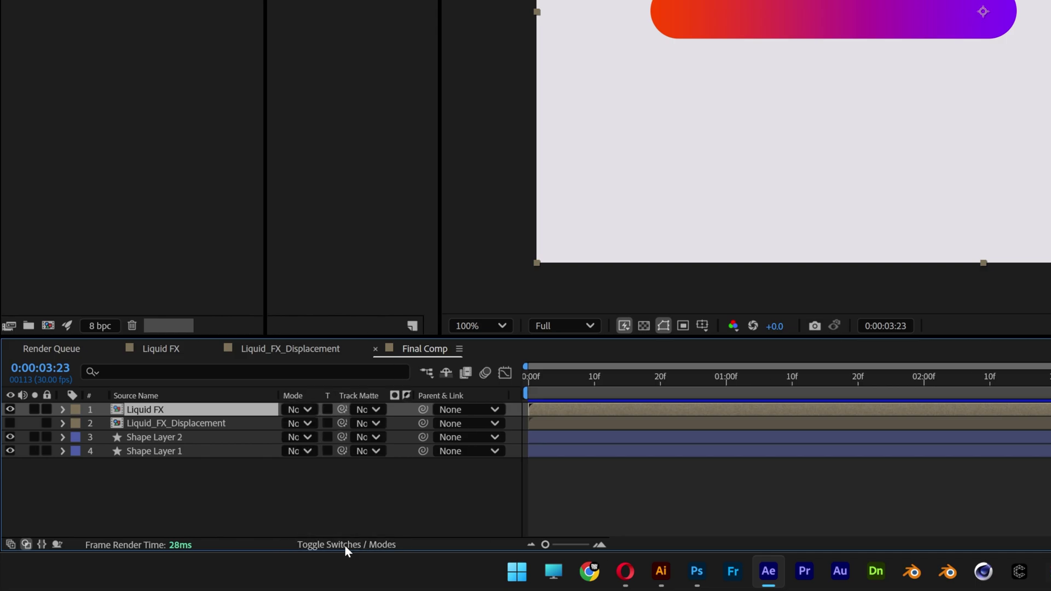
left_click(345, 544)
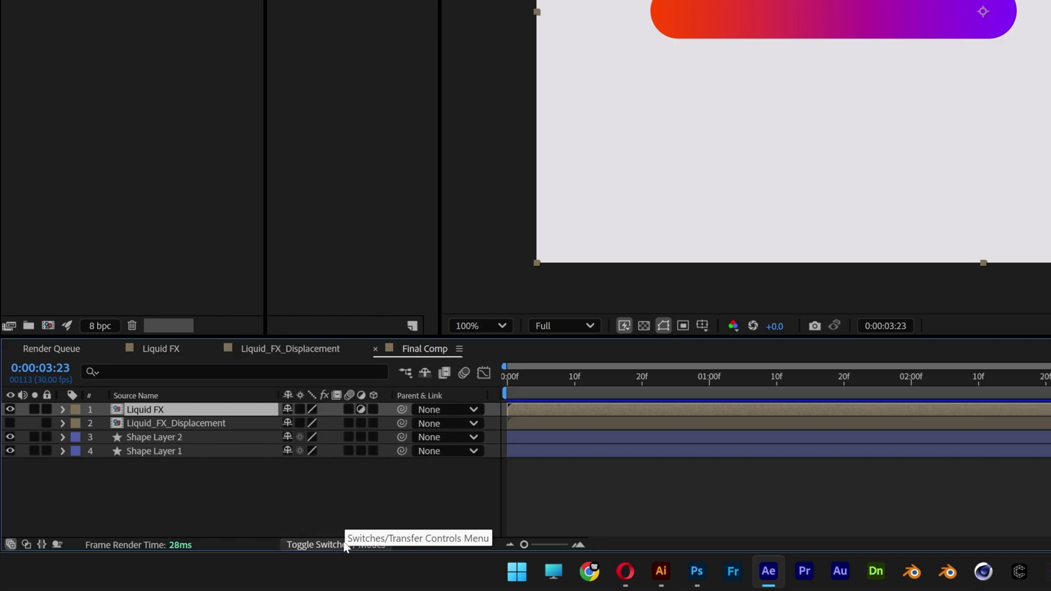
- Rename the Liquid FX adjustment layer in Final Comp as Liquid FX_Glass
right_click(145, 410)
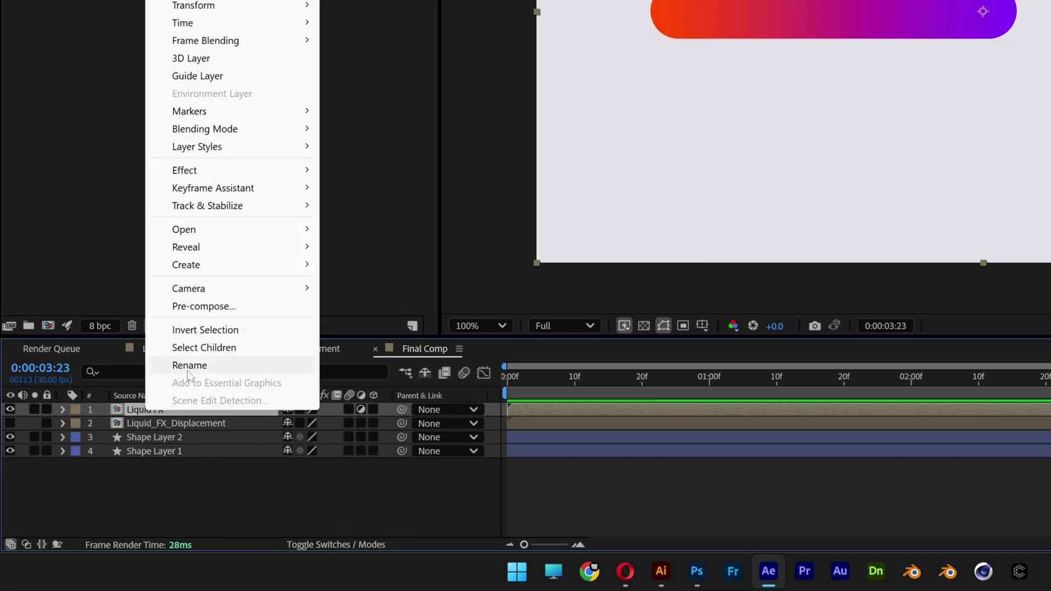
left_click(187, 366)
key("End")
type("_Glass")
key("Return")
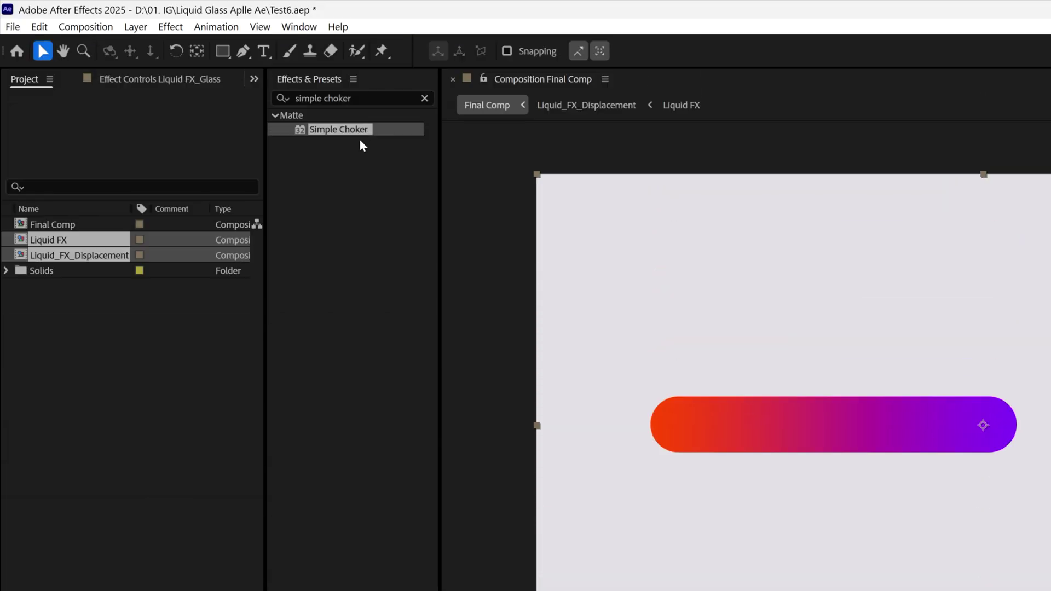
- Find the CC Glass effect and apply it to the Liquid FX_Glass layer
left_click(368, 96)
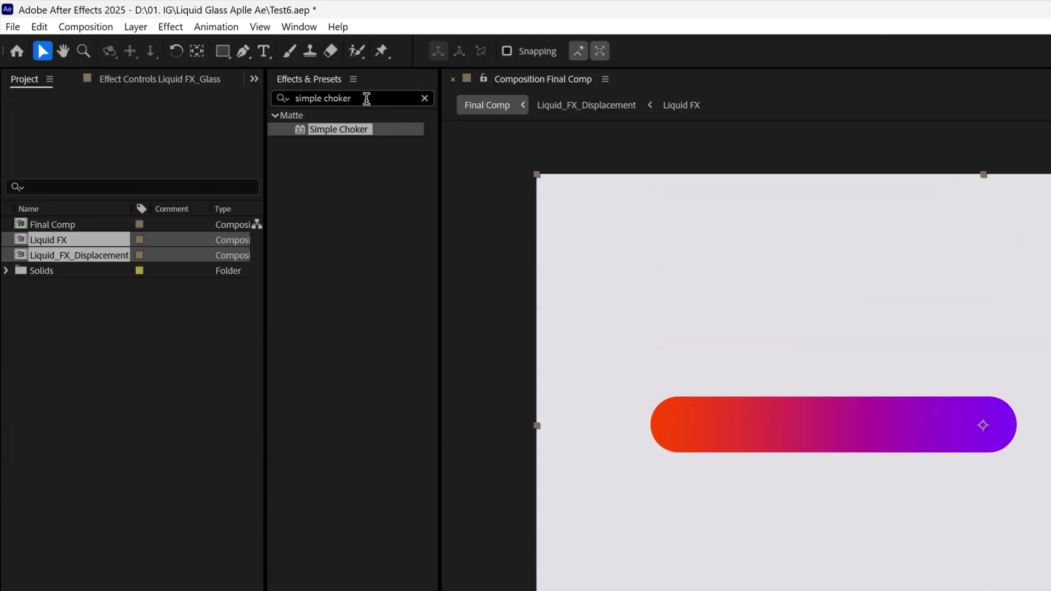
type("cc glass")
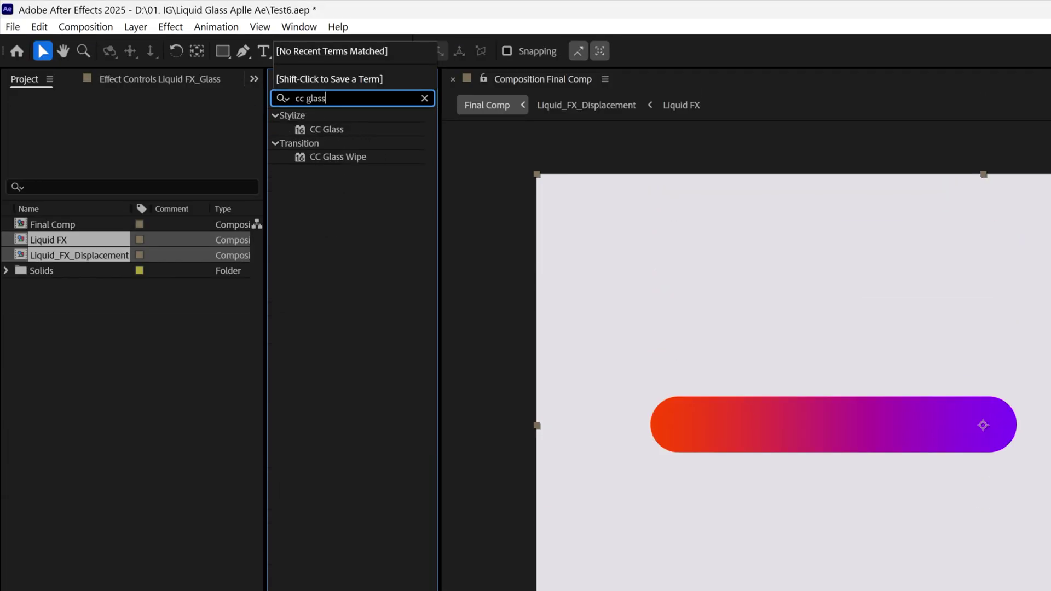
left_click_drag(316, 130, 186, 590)
left_click_drag(185, 408, 185, 407)
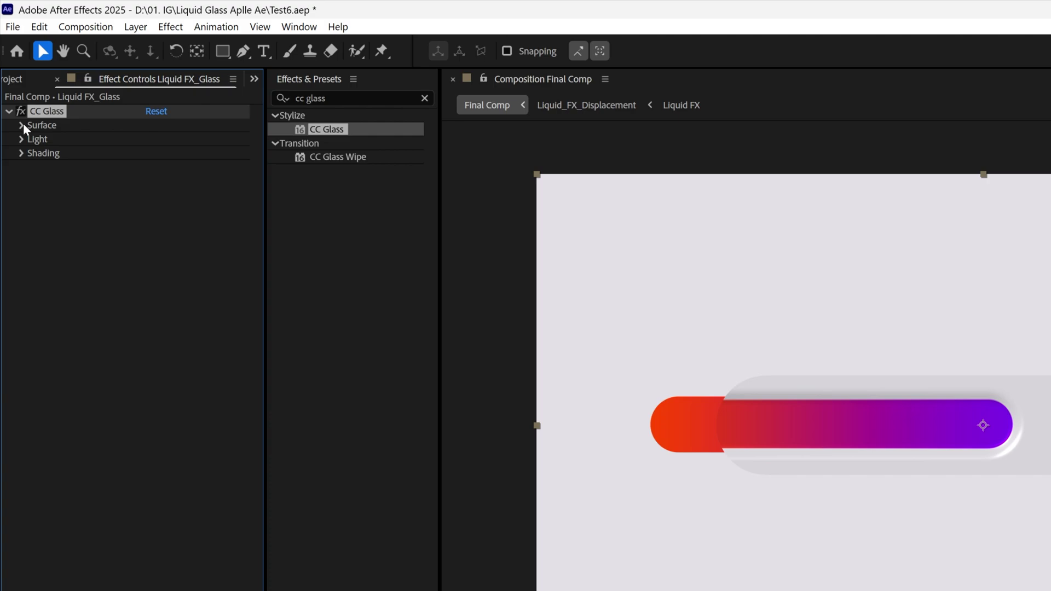
- Use Liquid_FX_Displacement with Effects & Masks as the bump map of CC Glass
left_click(21, 125)
left_click(173, 140)
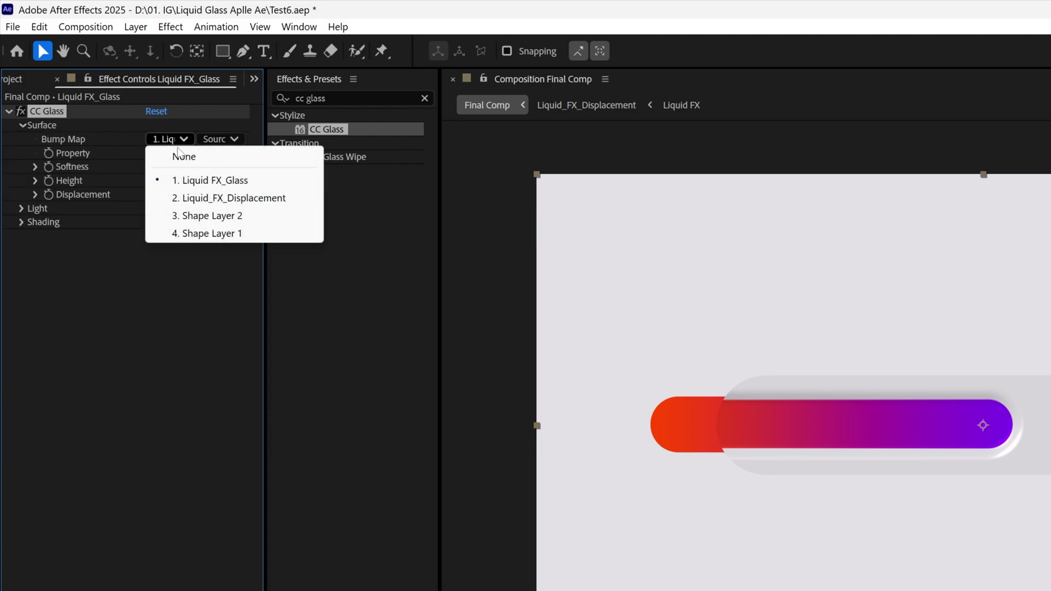
left_click(278, 202)
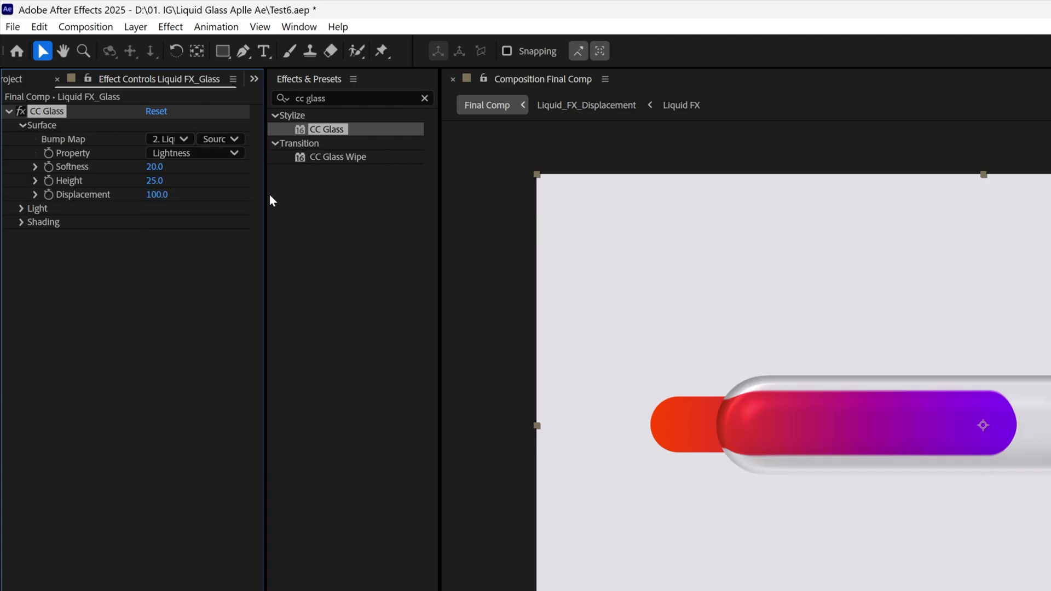
left_click(225, 139)
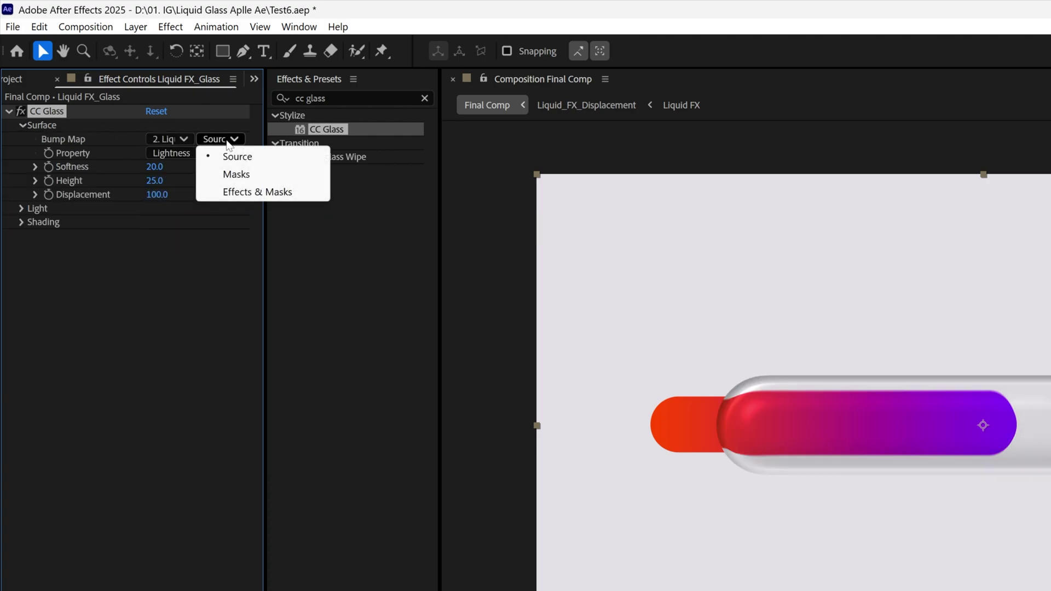
left_click(278, 192)
- Set the CC Glass surface to Softness 126, Height 0 and Displacement 96
left_click(164, 167)
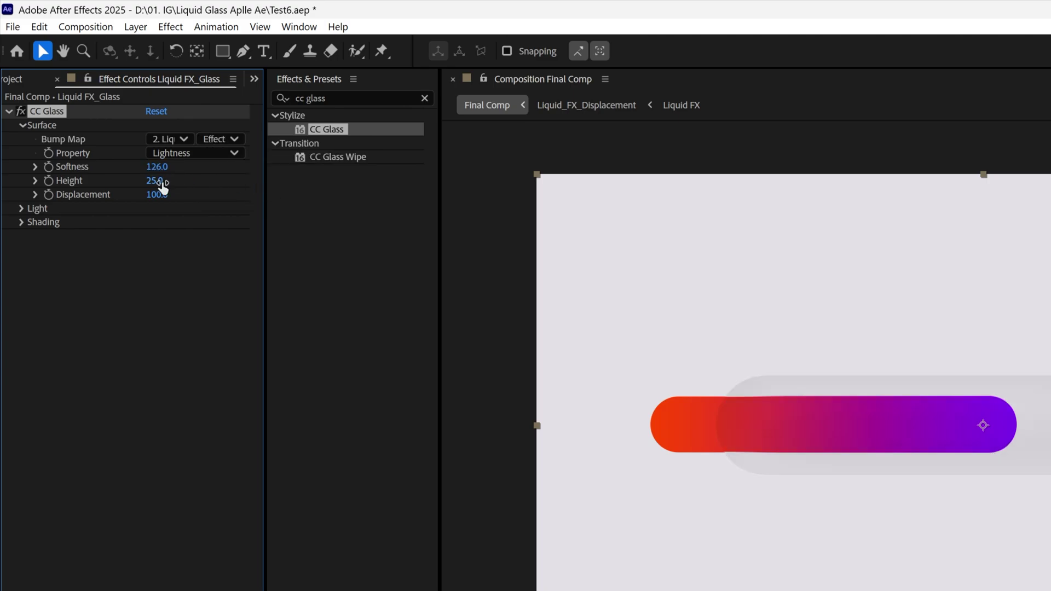
left_click(155, 181)
type("0")
key("Return")
left_click(162, 195)
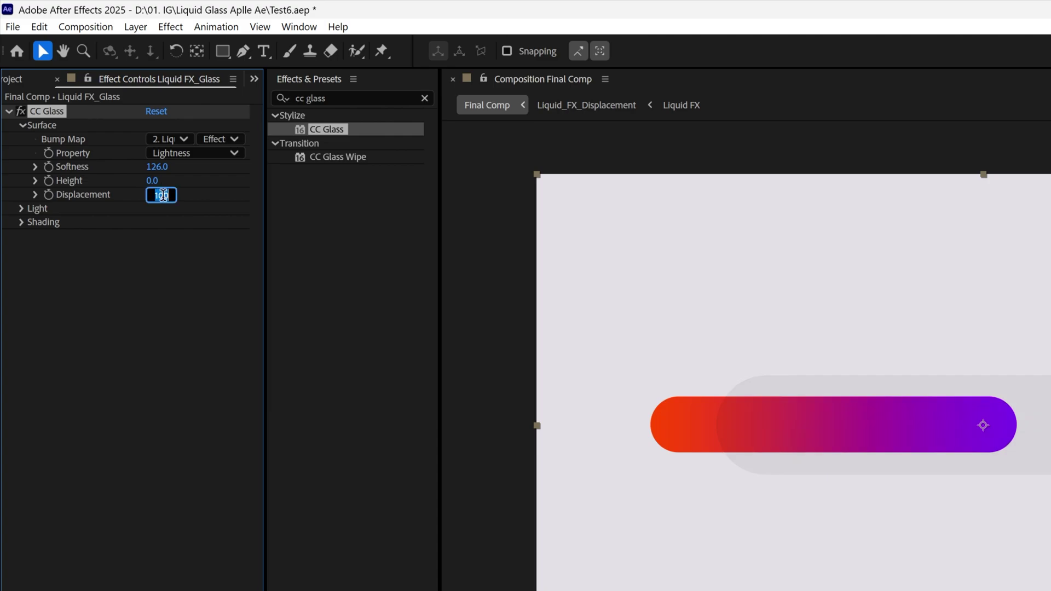
type("96")
key("Return")
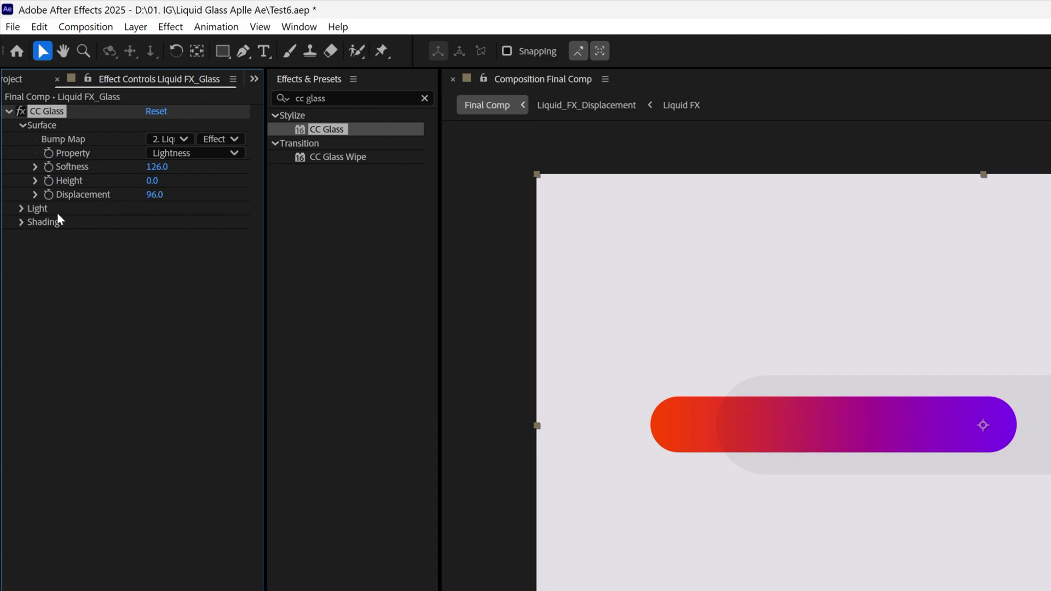
- Set the CC Glass shading to Ambient 80, Diffuse 80 and Specular 60
left_click(21, 222)
left_click(154, 236)
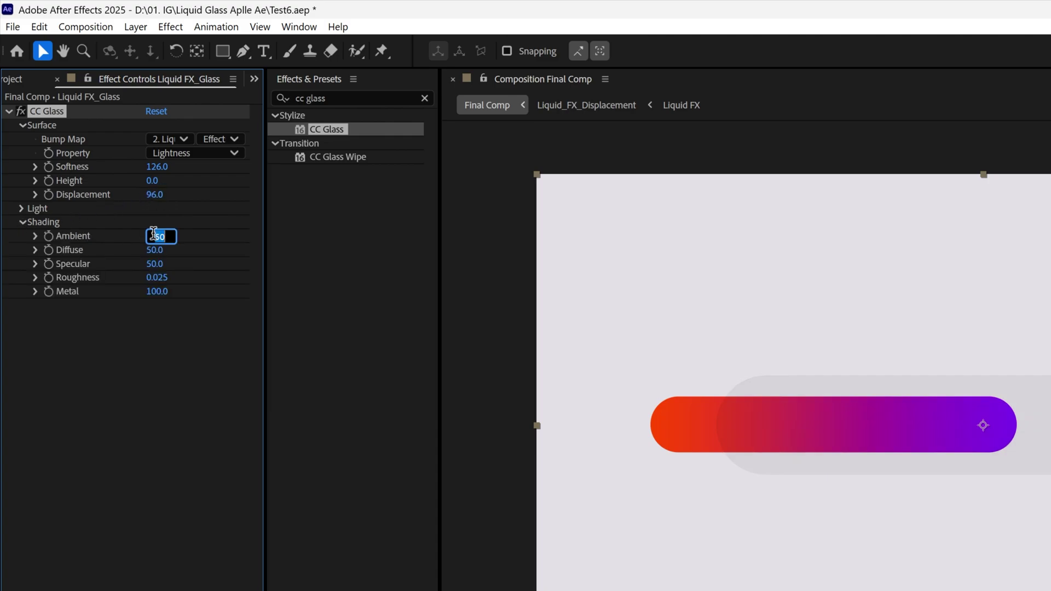
type("40")
key("Tab")
type("80")
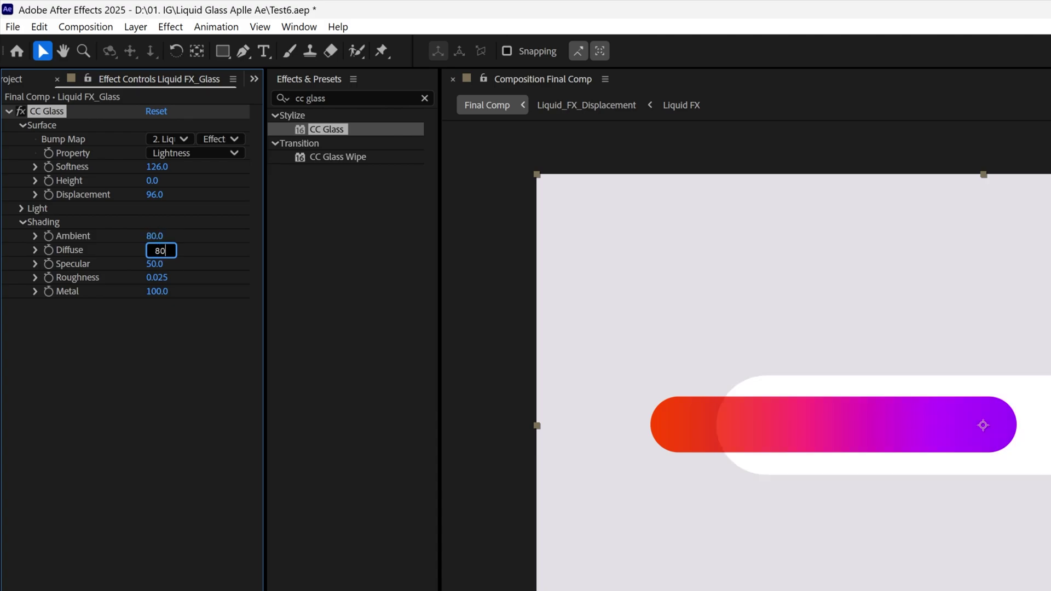
key("Tab")
type("6")
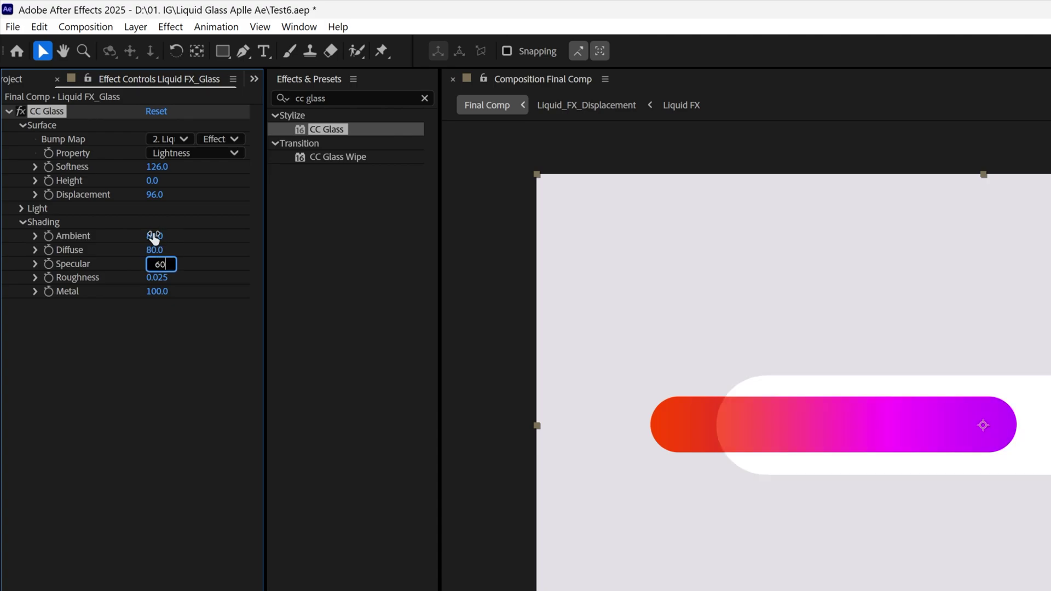
left_click(178, 320)
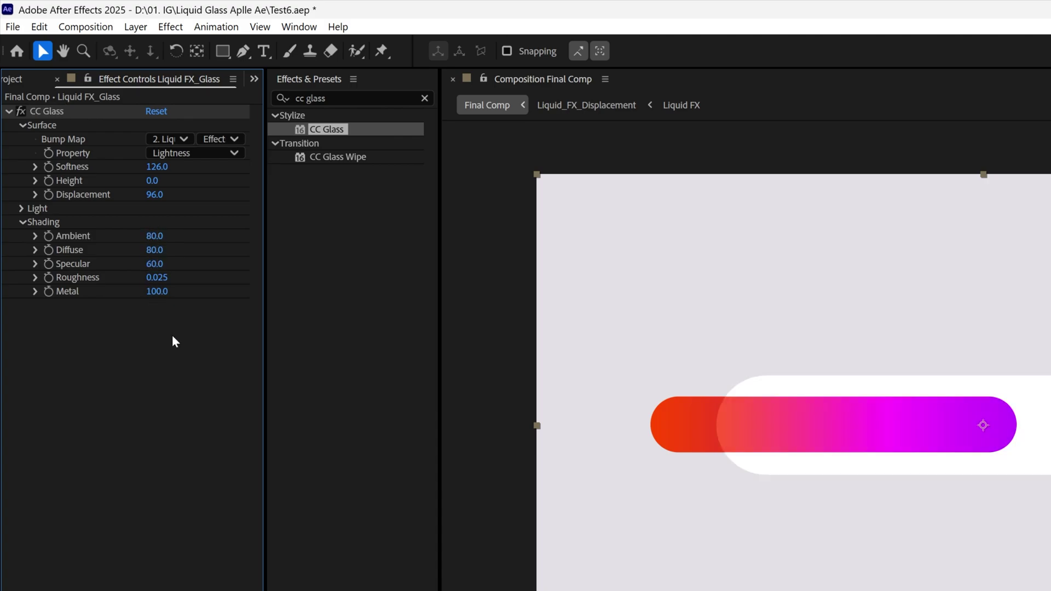
- Find the CC Blobbylize effect and add it below CC Glass on the Liquid FX_Glass layer
left_click(319, 98)
type("cc blobb")
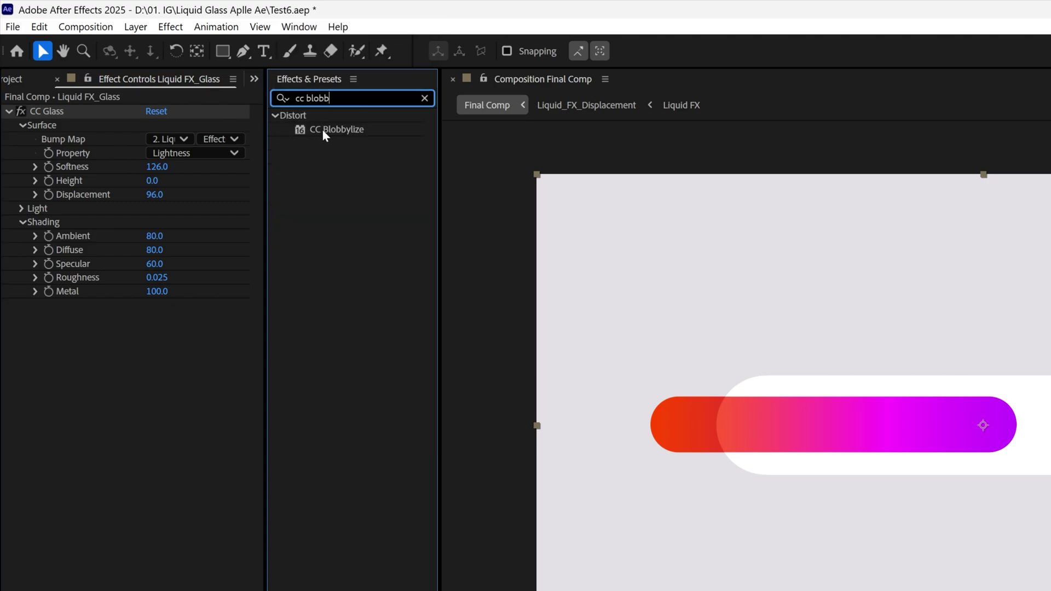
left_click_drag(325, 135, 150, 394)
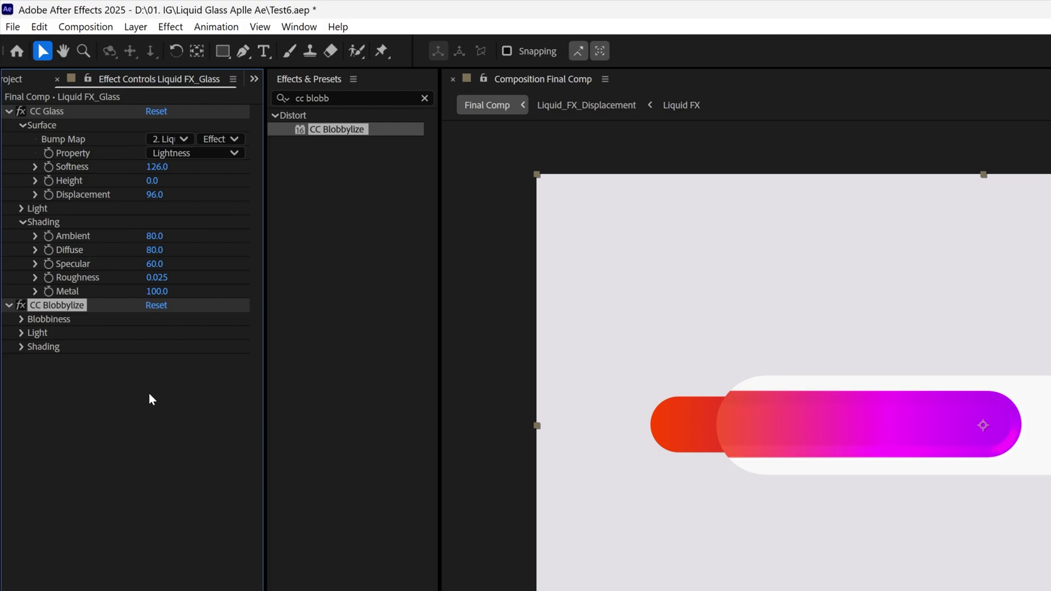
- Use Liquid_FX_Displacement with Effects & Masks as the blob layer of CC Blobbylize
left_click(21, 320)
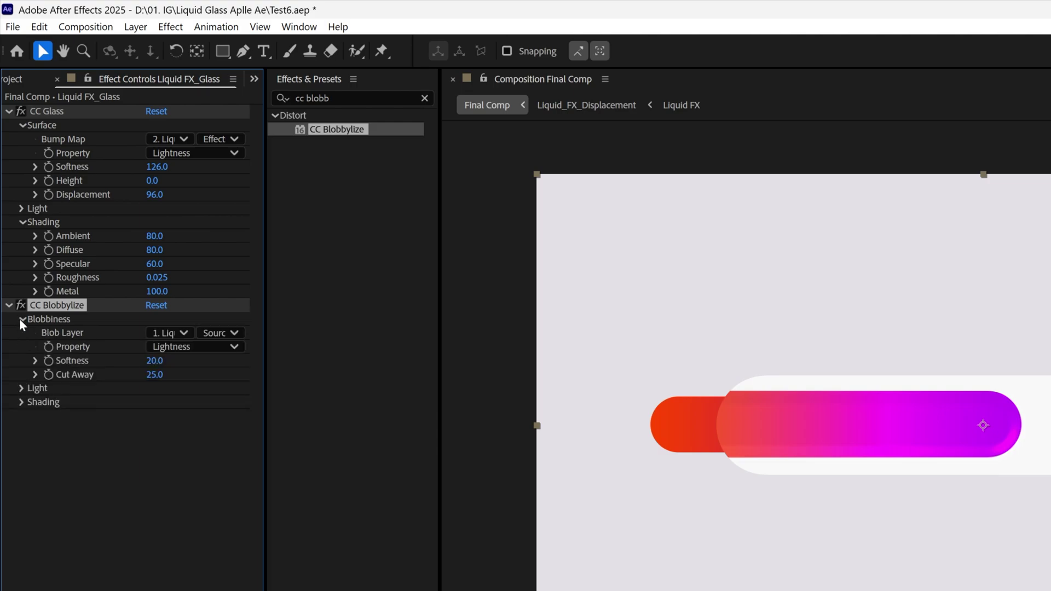
left_click(165, 334)
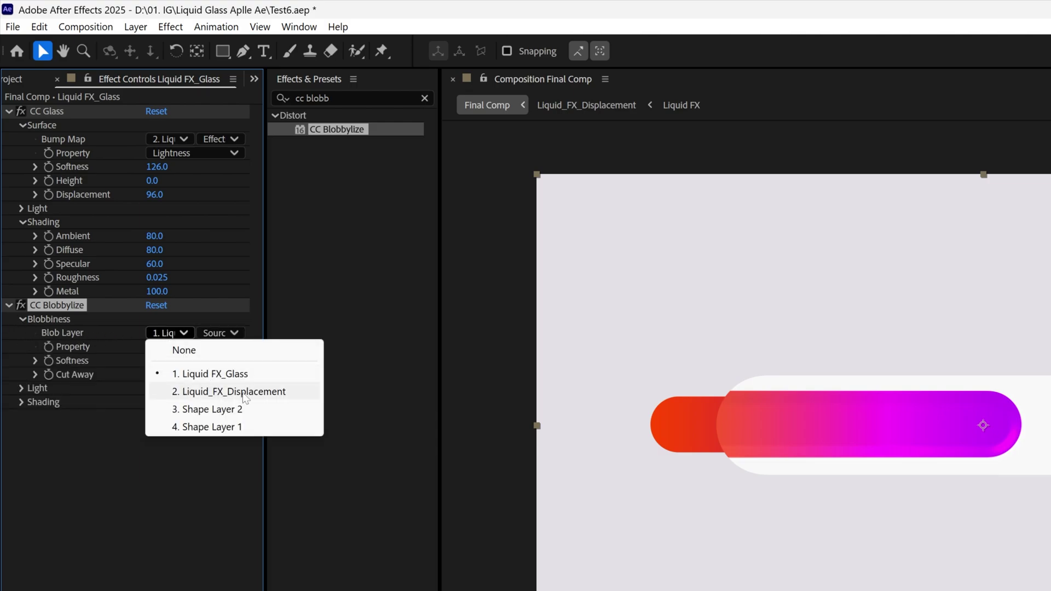
left_click(263, 392)
left_click(235, 333)
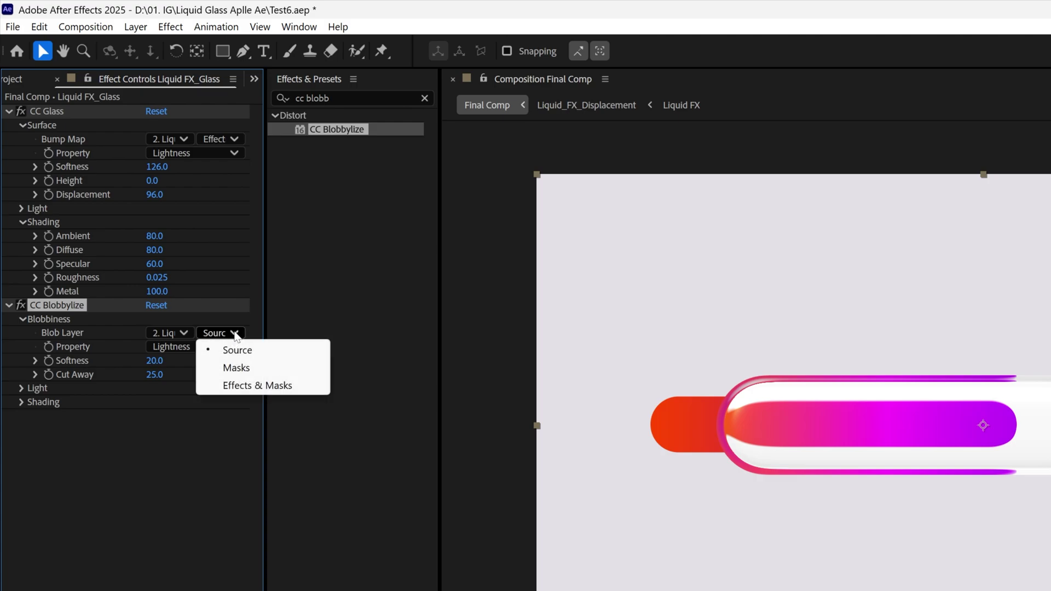
left_click(280, 392)
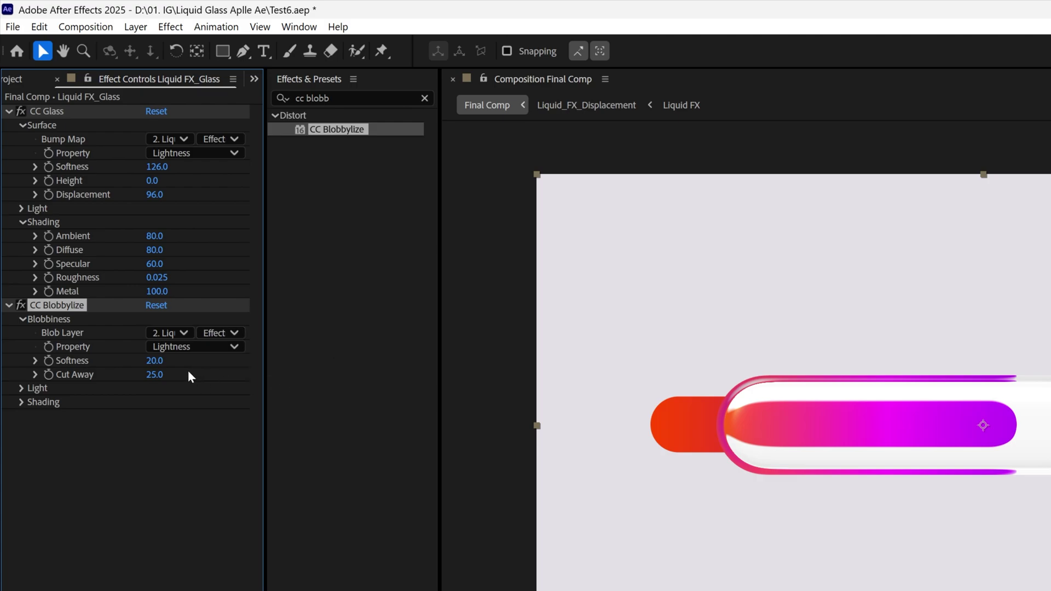
- Set the CC Blobbylize Softness to 35 and Cut Away to 0
left_click(158, 360)
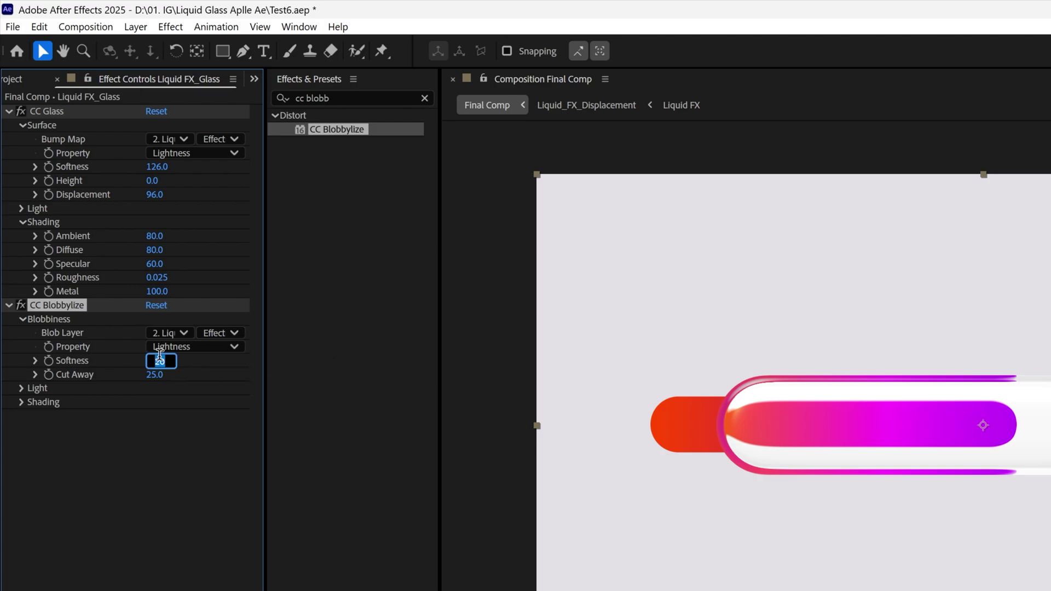
type("35")
key("Tab")
type("0")
key("Return")
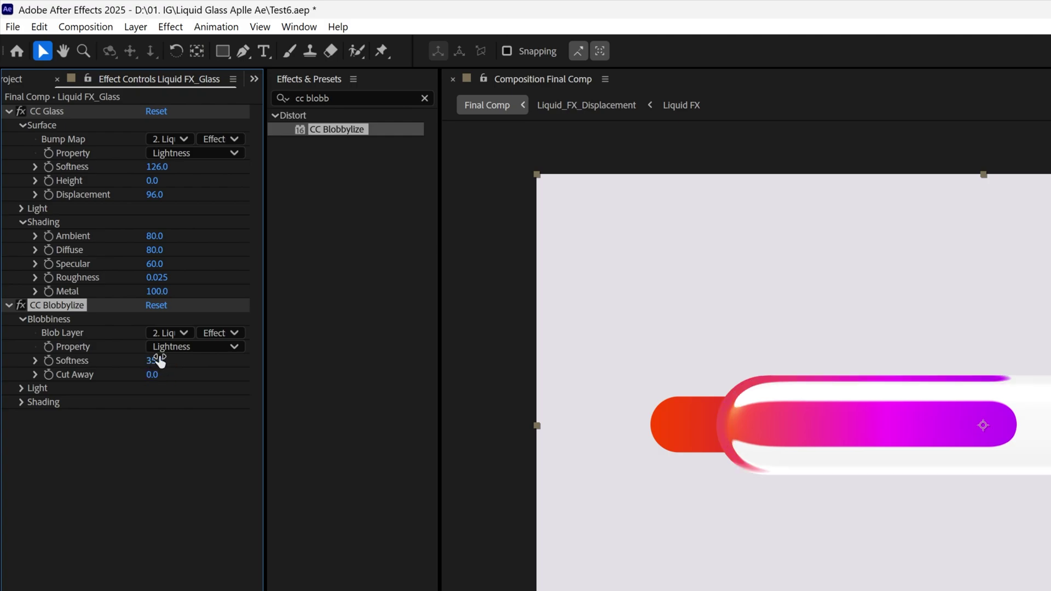
- Set the CC Blobbylize light direction to 155°
left_click(22, 388)
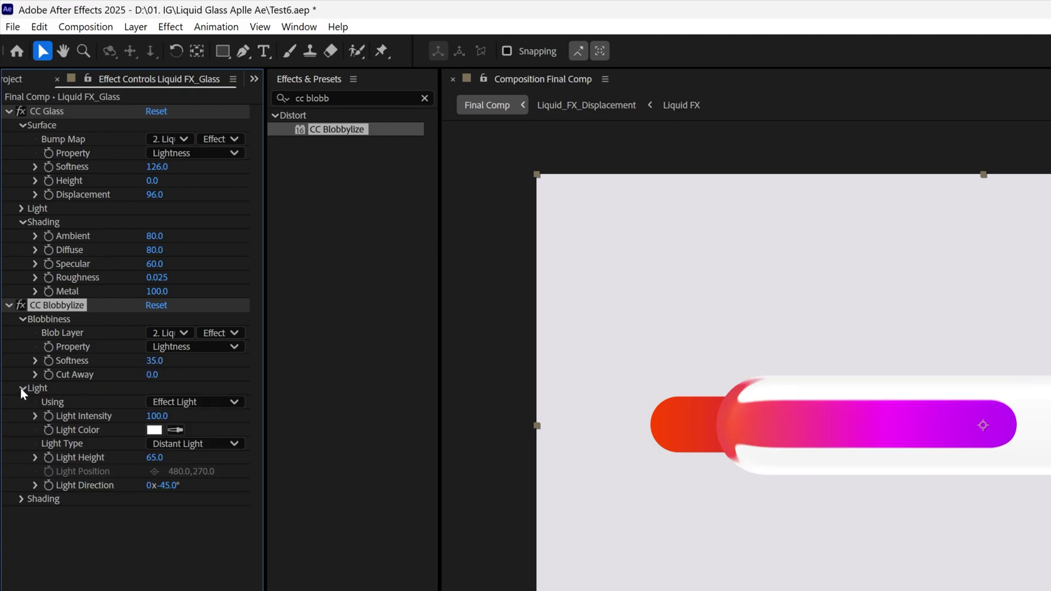
left_click(171, 486)
type("155")
key("Return")
- Set the CC Blobbylize shading to Ambient 40, Diffuse 50 and Specular 50
left_click(22, 499)
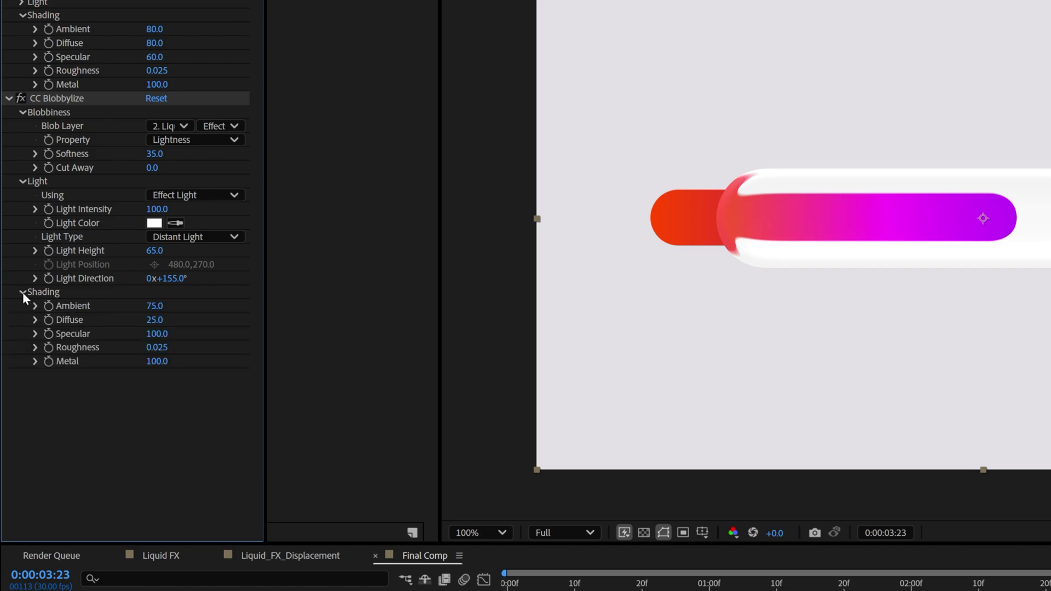
left_click(156, 306)
type("40")
key("Tab")
type("5")
key("Tab")
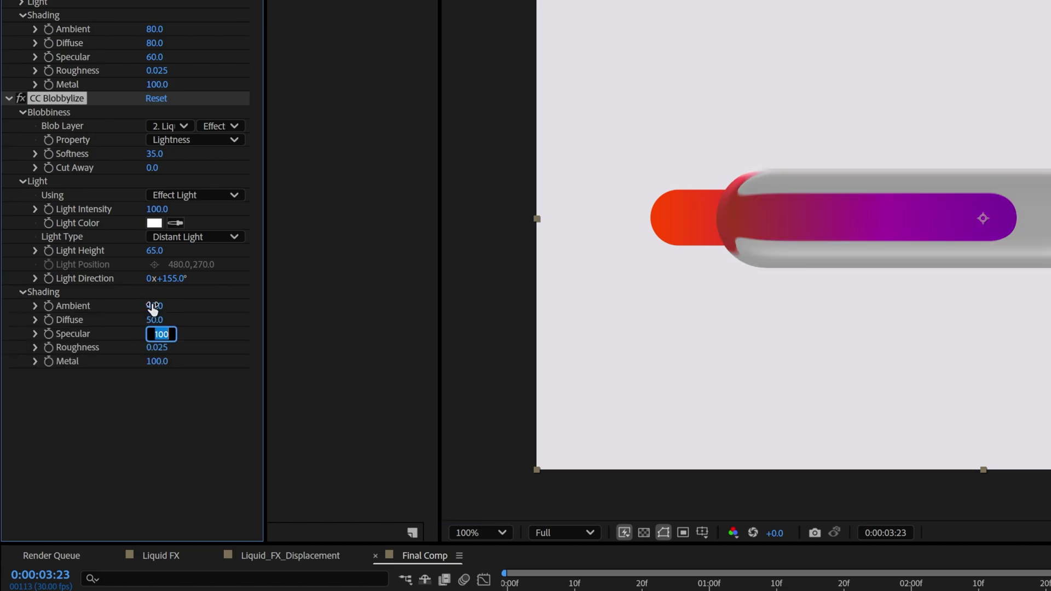
type("50")
key("Tab")
key("Tab")
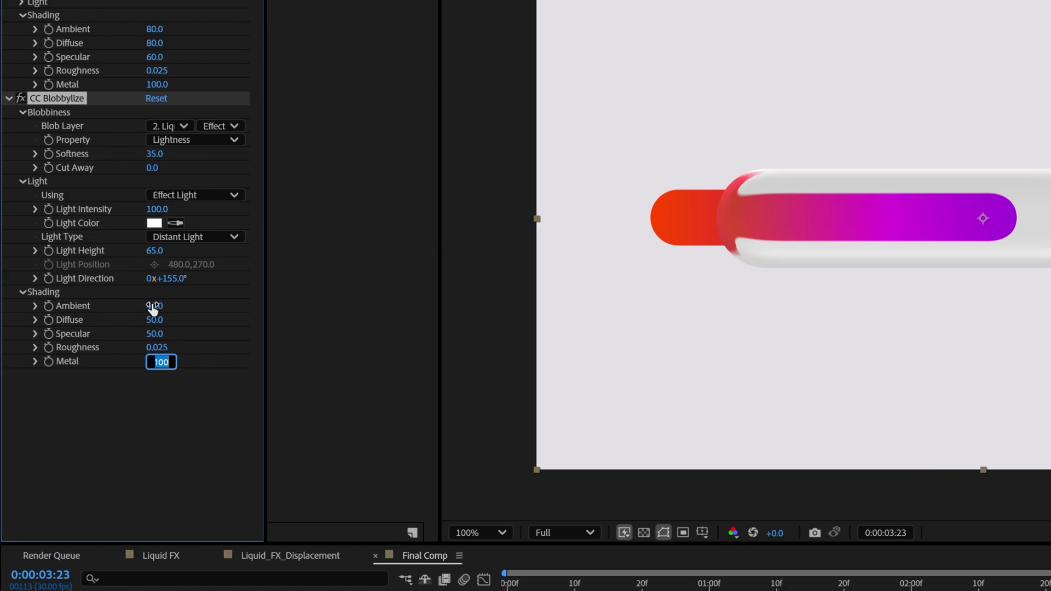
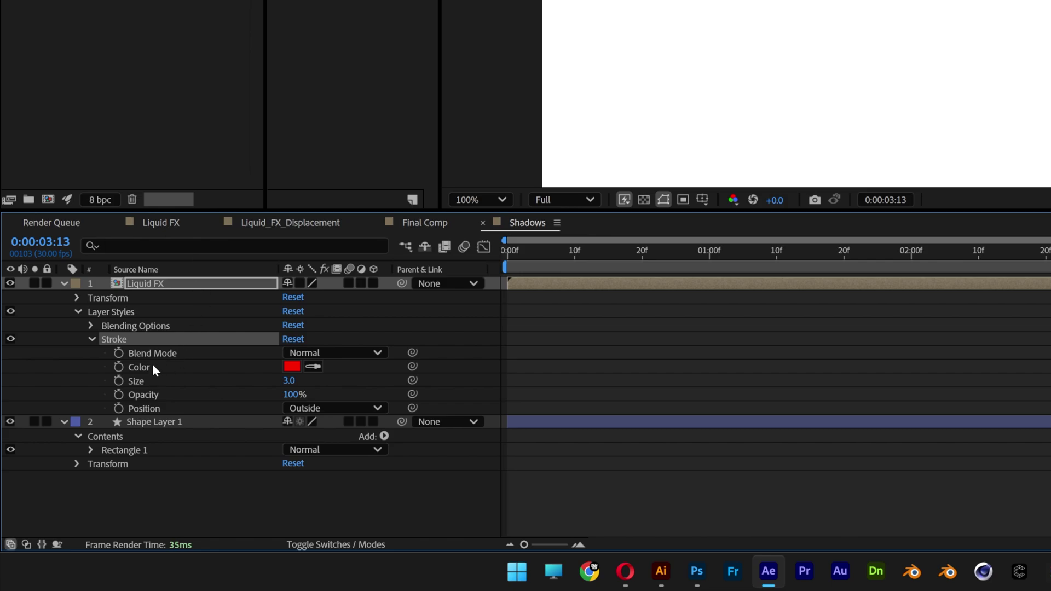
- Make the stroke on the Liquid FX layer in Shadows black (000000) with a size of 55
left_click(291, 367)
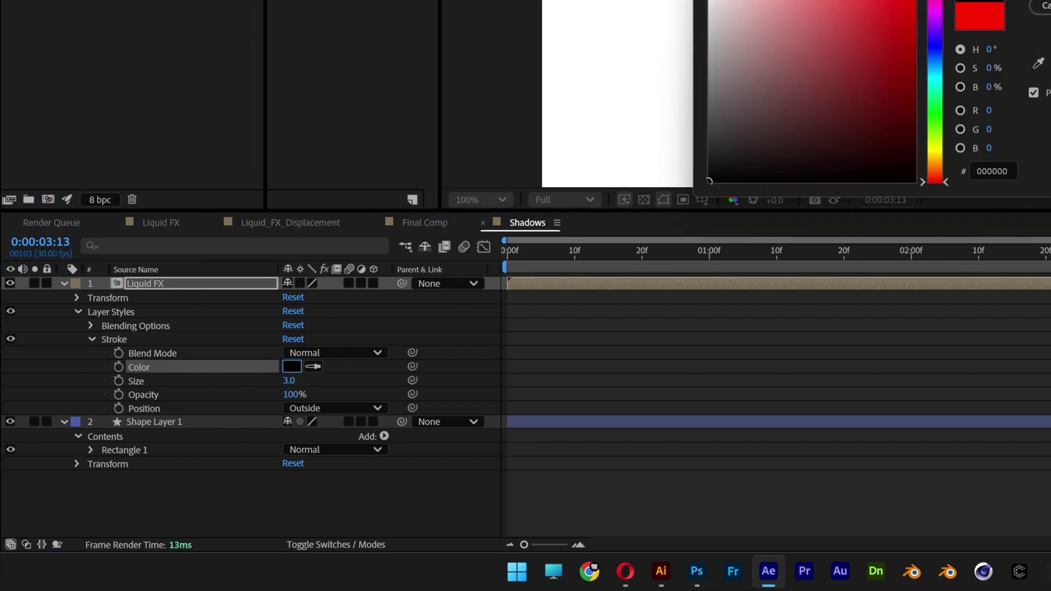
key("Return")
left_click(137, 381)
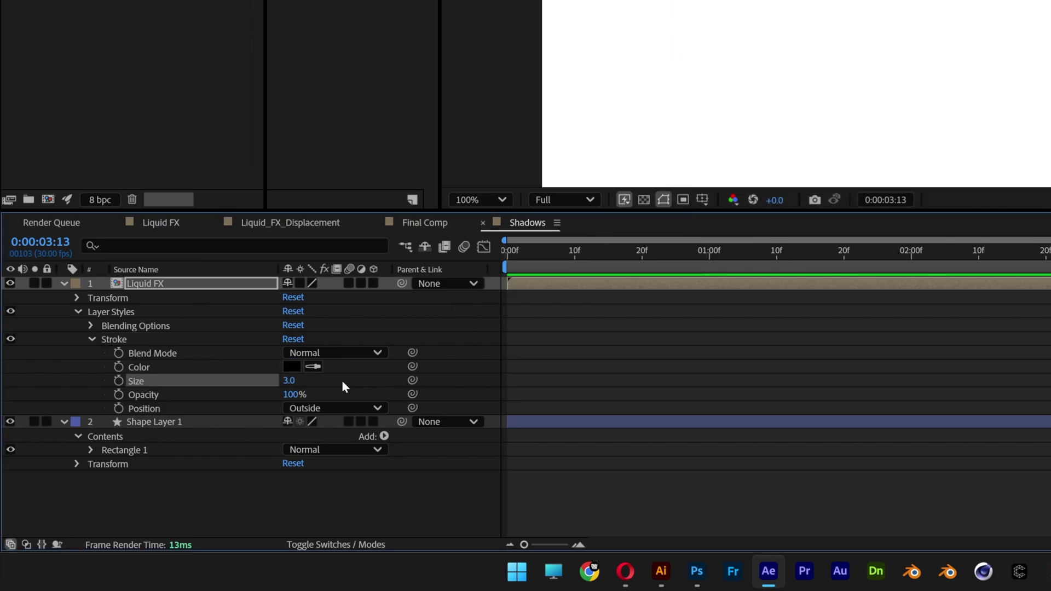
left_click(284, 380)
type("55")
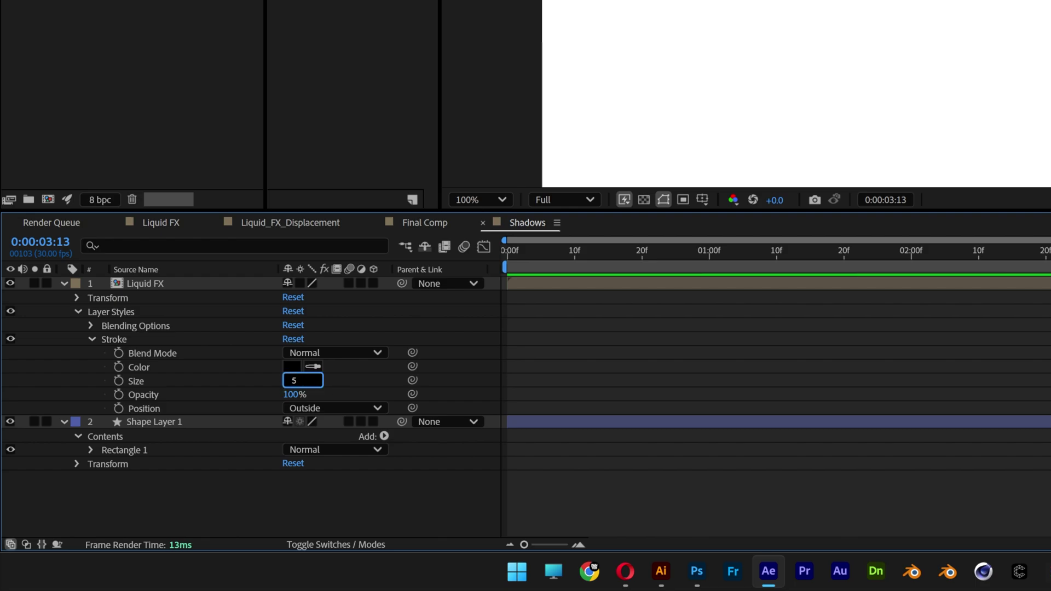
key("Return")
- Set the Liquid FX stroke's position to Inside and reduce its size to 47.1
left_click(183, 409)
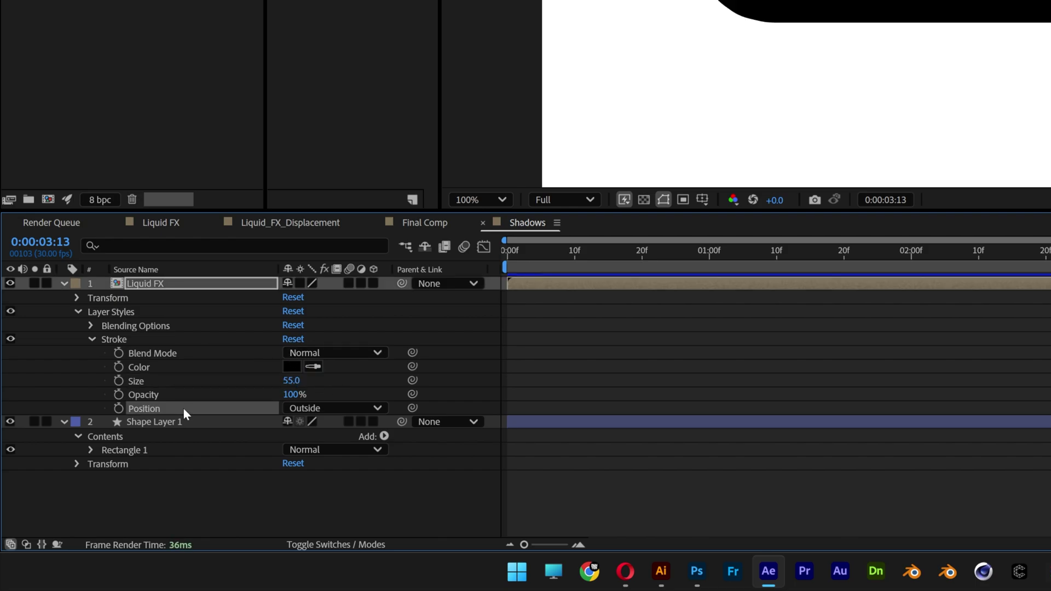
left_click(317, 410)
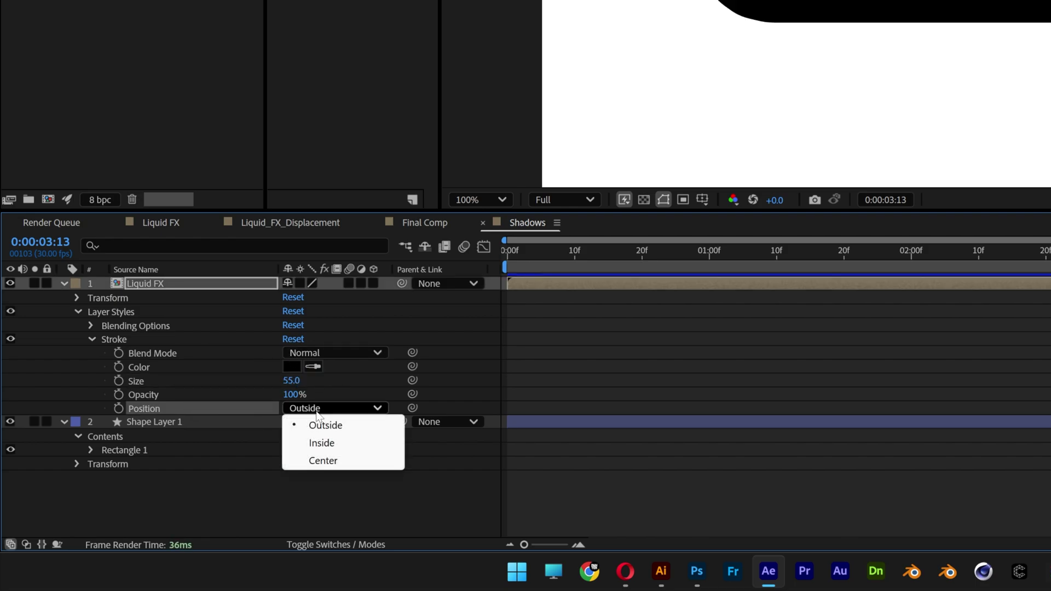
left_click(339, 441)
left_click_drag(291, 380, 222, 384)
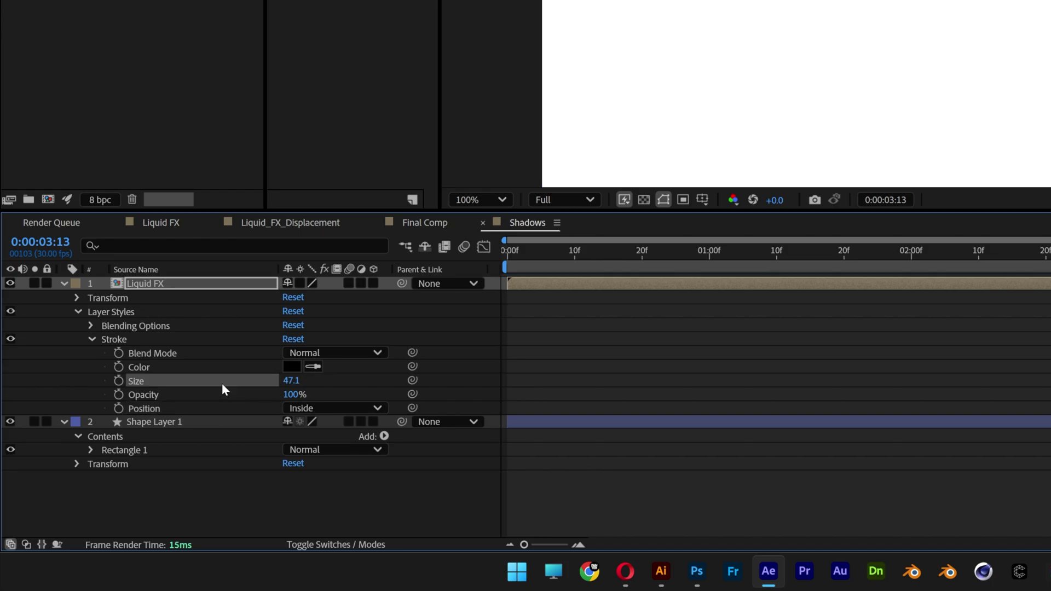
- Add the Shadows composition to Final Comp directly below the Liquid_FX_Displacement layer
left_click(432, 225)
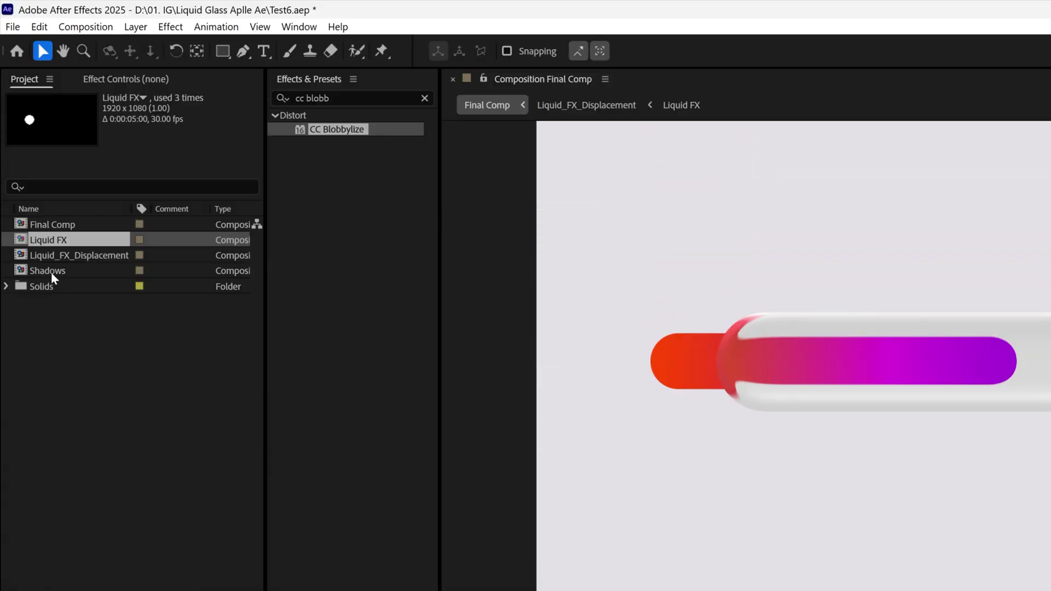
left_click_drag(48, 271, 238, 590)
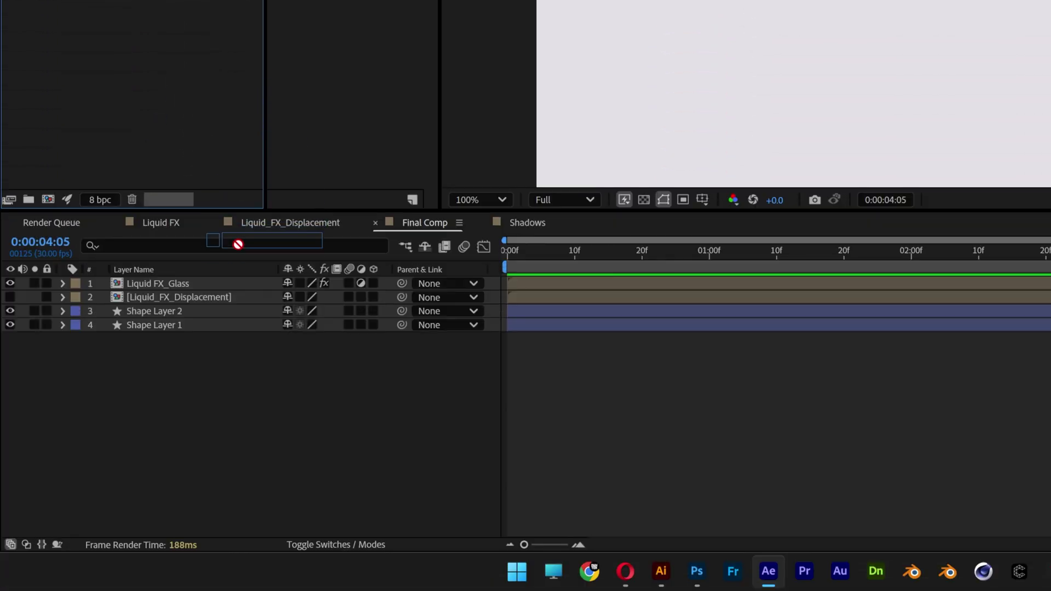
left_click_drag(238, 244, 201, 304)
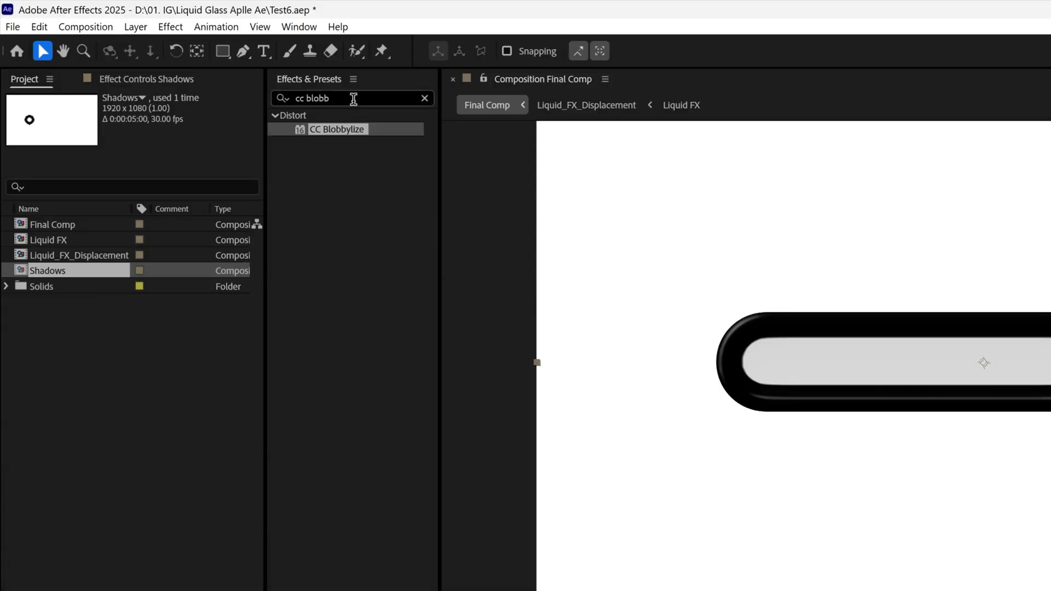
- Apply Gaussian Blur to the Shadows layer with a blurriness of 37.4
left_click(354, 98)
type("gaussian blur")
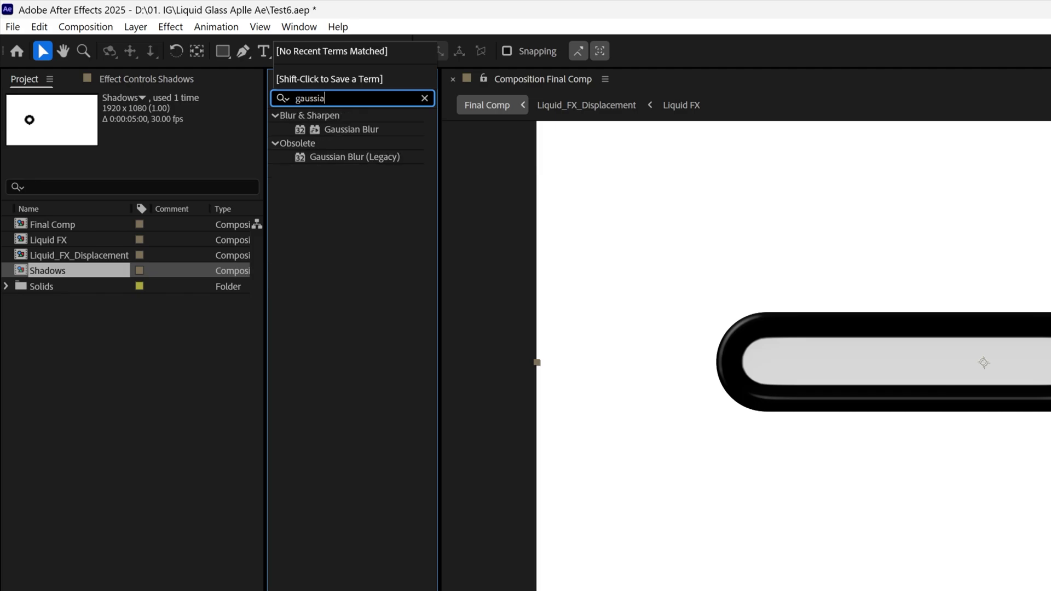
left_click_drag(342, 130, 185, 584)
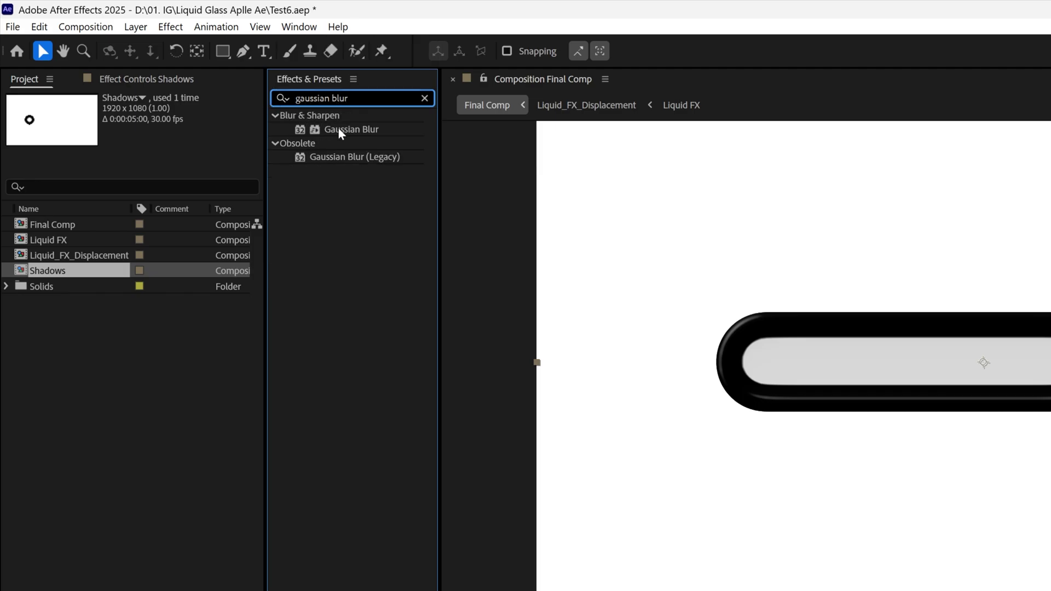
left_click_drag(185, 288, 170, 311)
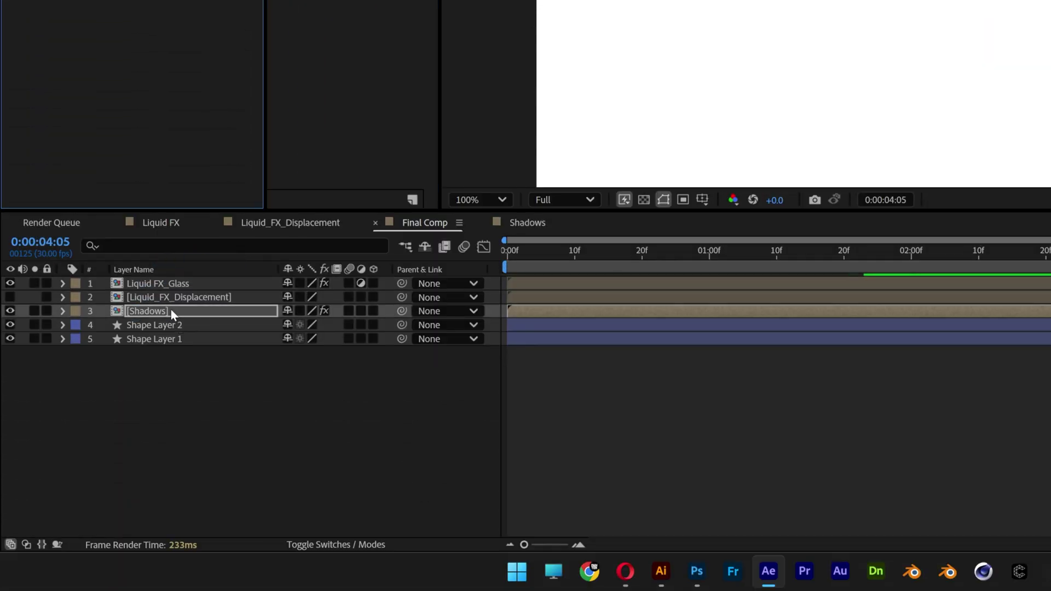
left_click_drag(152, 125, 462, 136)
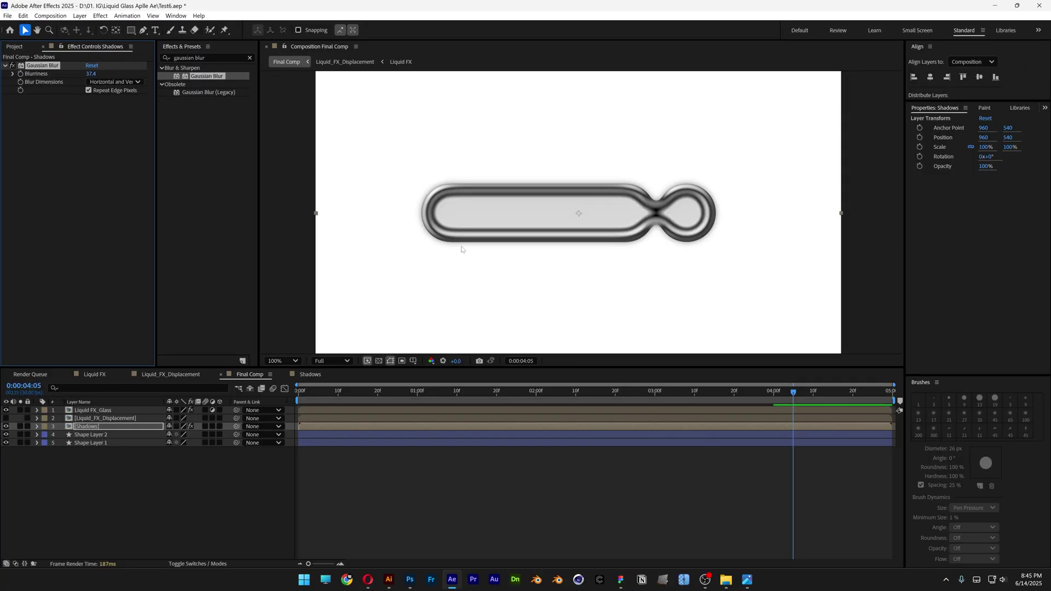
- Offset the Shadows layer down and to the left to position 917, 587 and set its blend mode to Multiply
left_click_drag(462, 250, 447, 267)
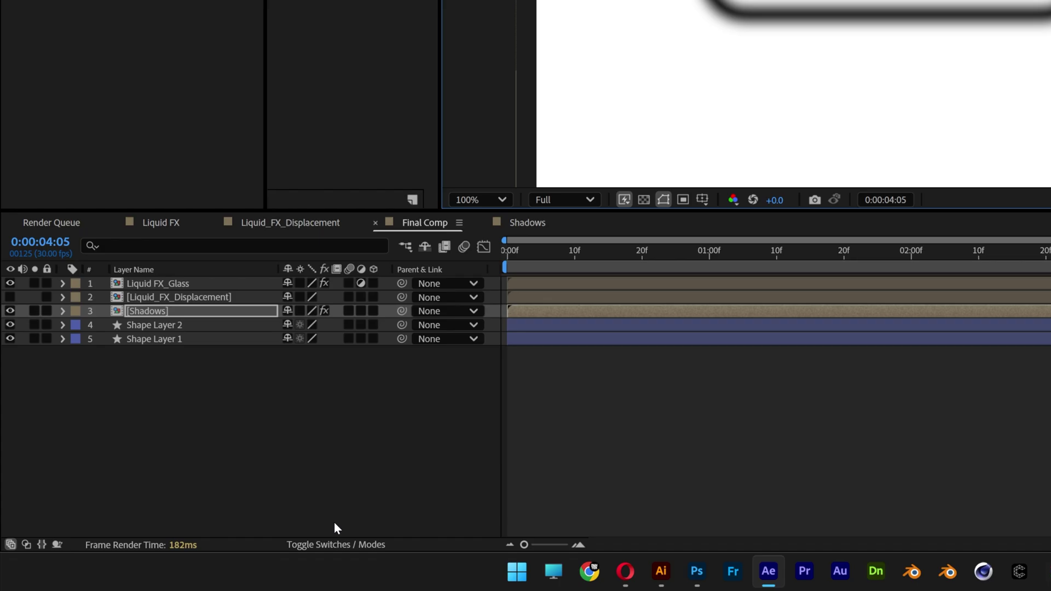
left_click(342, 543)
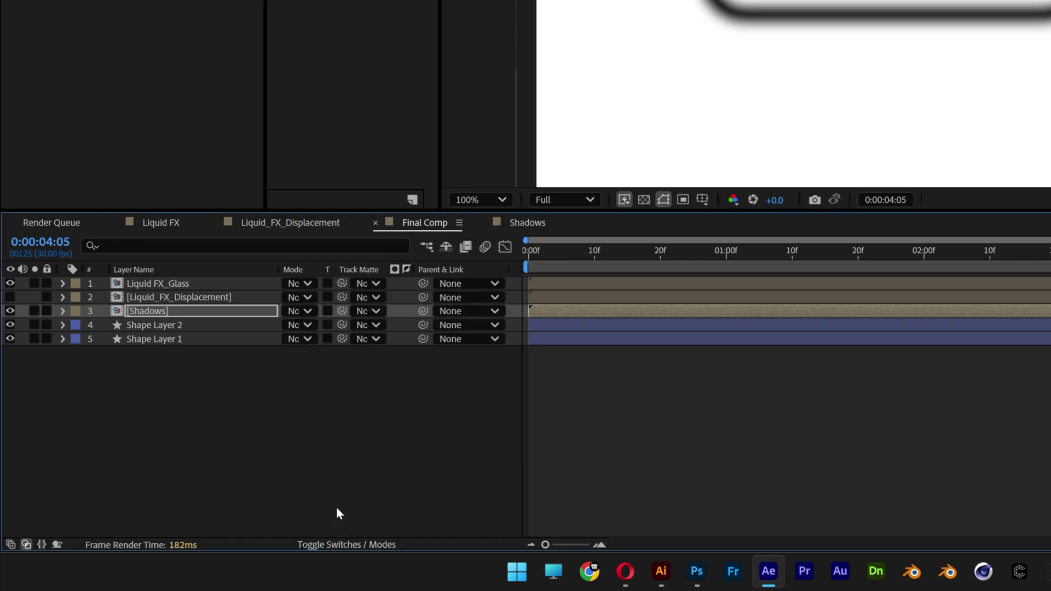
left_click(300, 311)
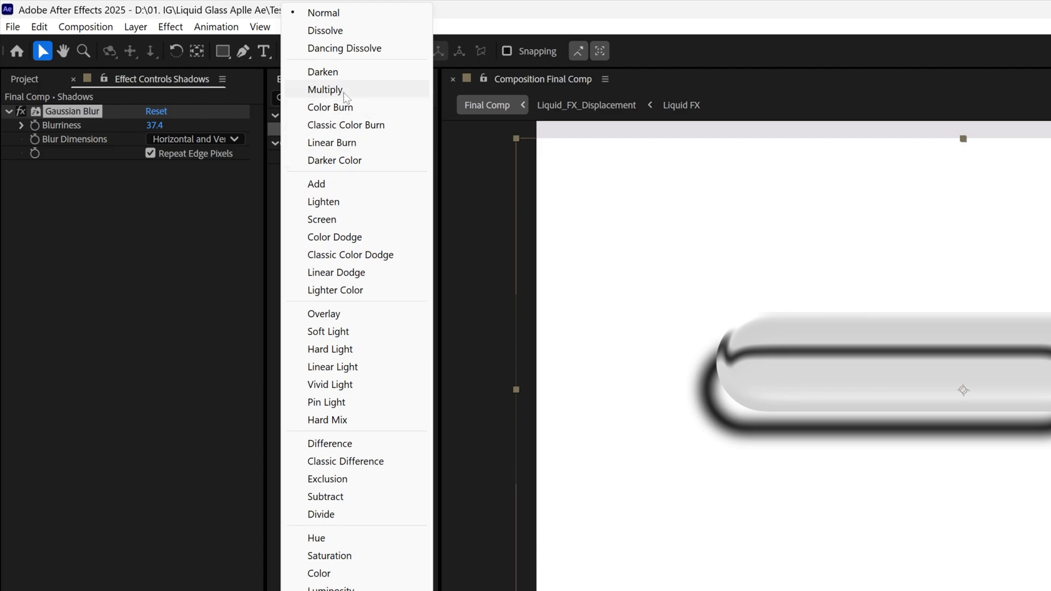
left_click(345, 90)
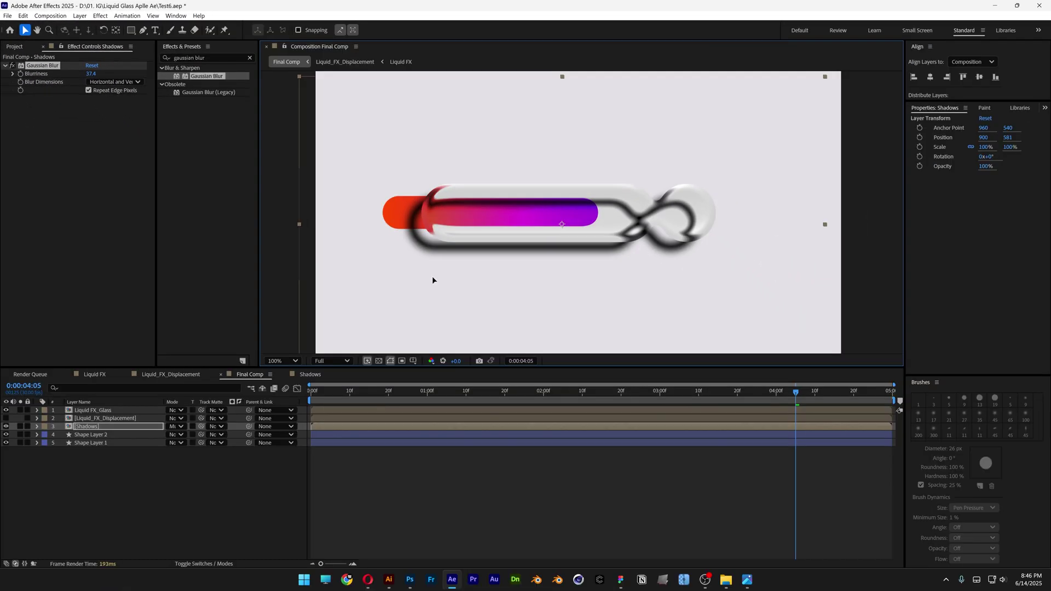
left_click_drag(435, 280, 437, 282)
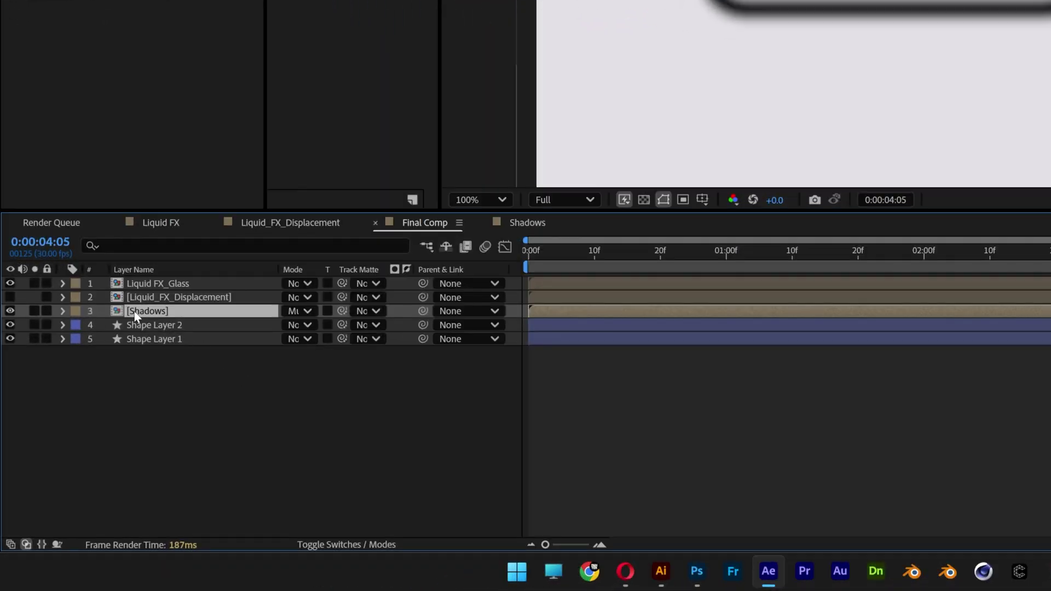
- Reduce the Shadows layer's opacity to 28%
left_click(63, 311)
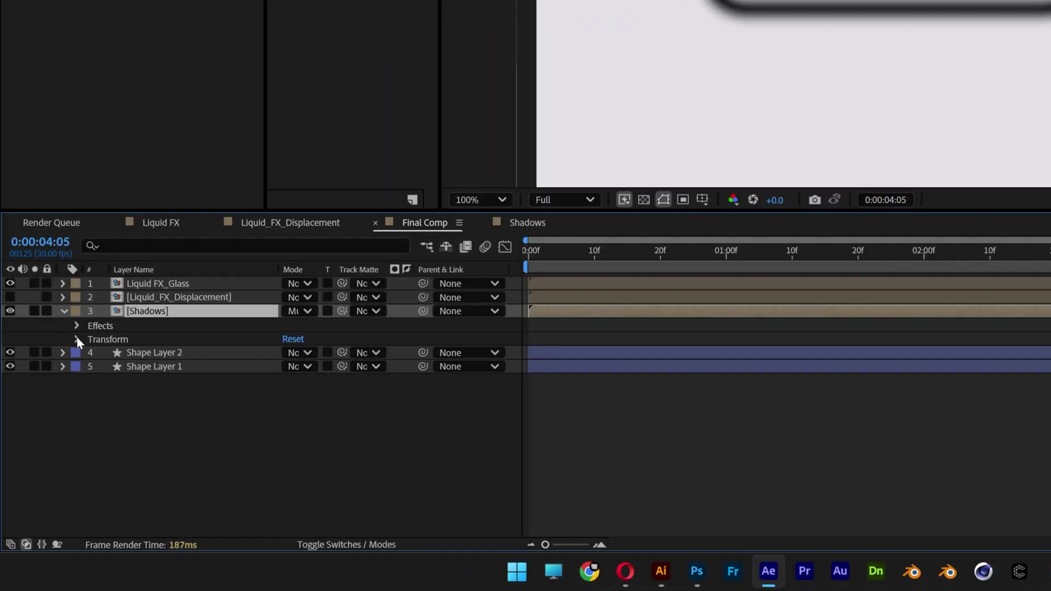
left_click(76, 339)
left_click(127, 408)
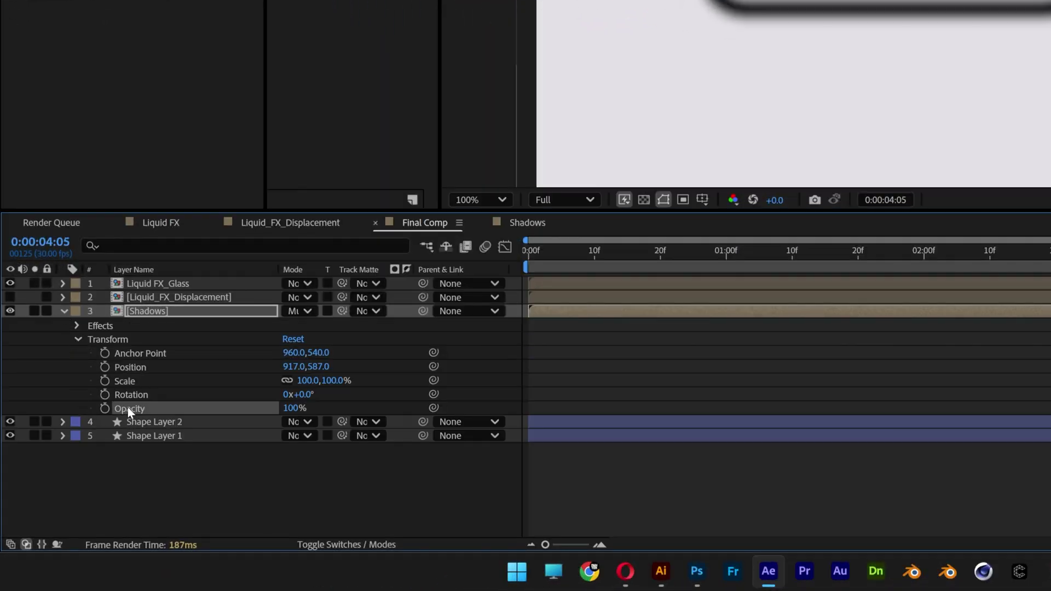
mouse_move(290, 408)
left_mouse_down()
mouse_move(270, 412)
mouse_move(296, 395)
left_mouse_up()
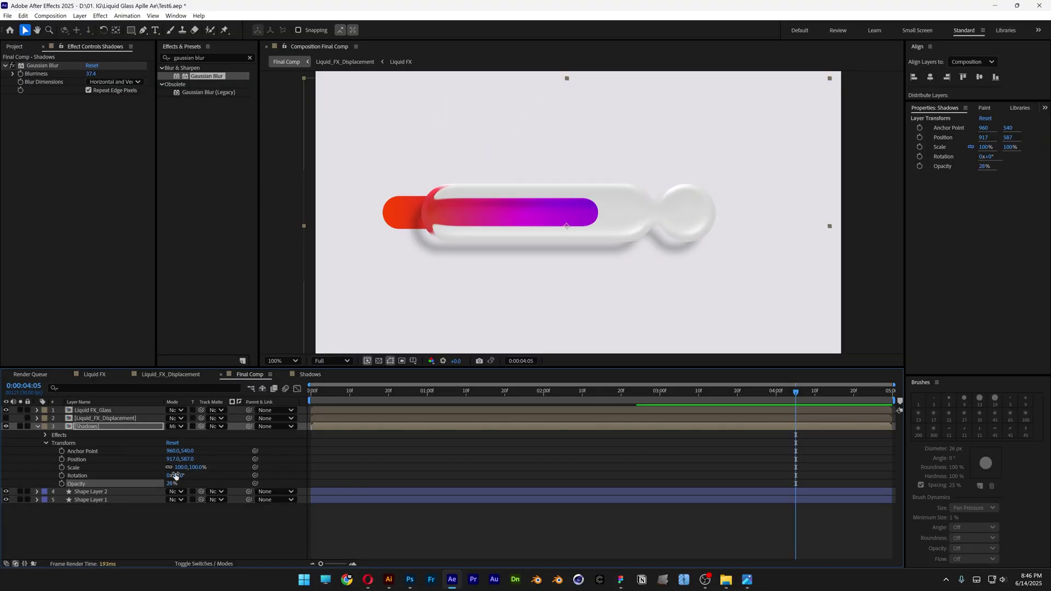
- Increase the Liquid FX stroke size inside the Shadows composition to 60.9 and return to Final Comp
double_click(92, 430)
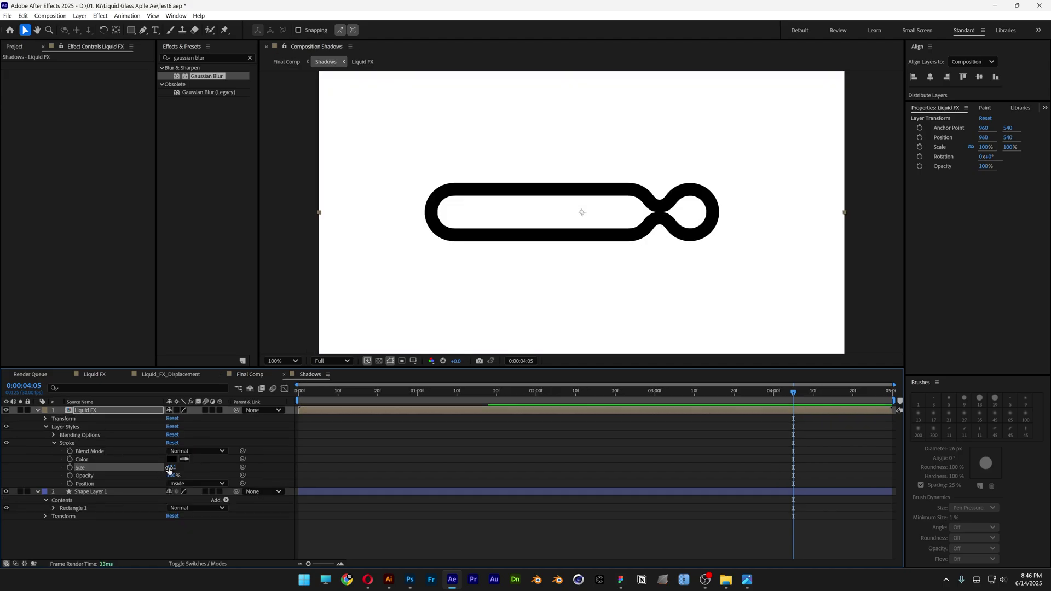
left_click_drag(169, 469, 238, 417)
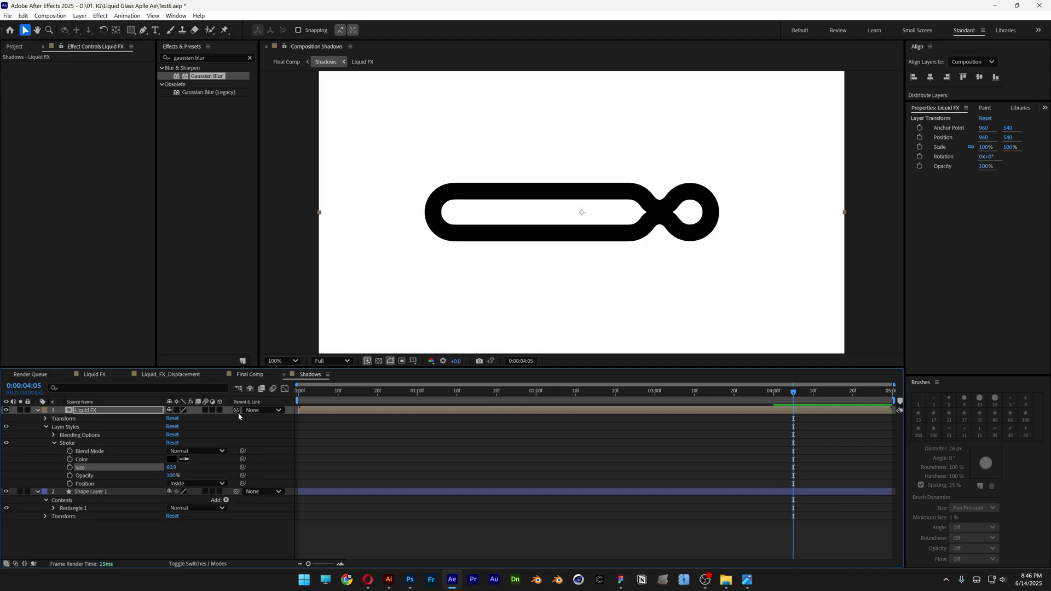
left_click(249, 374)
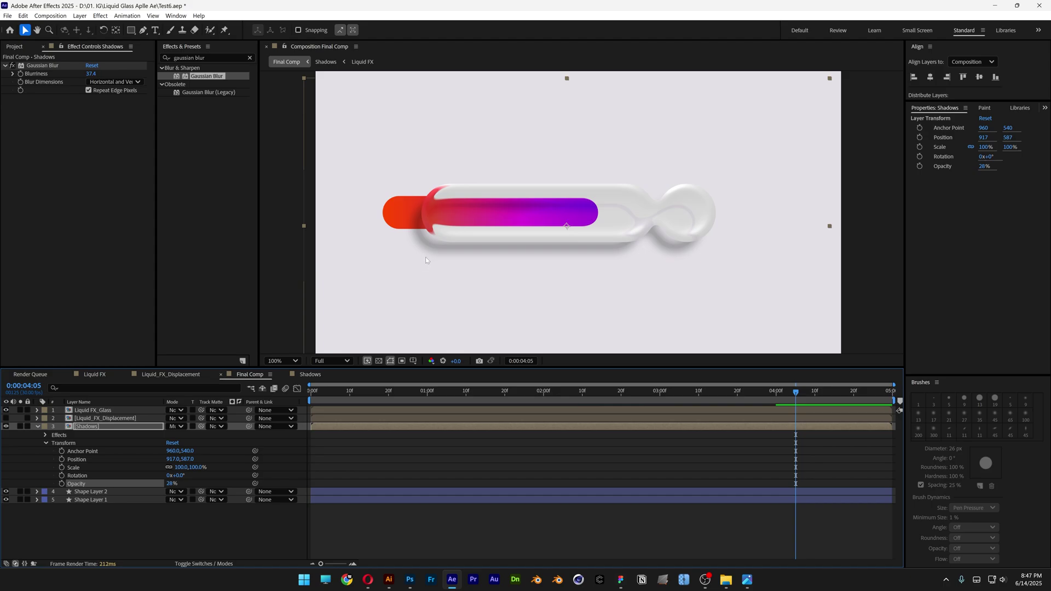
- Move the Shadows layer to position 942, 609 and lower its opacity to 7%
left_click_drag(426, 261, 432, 270)
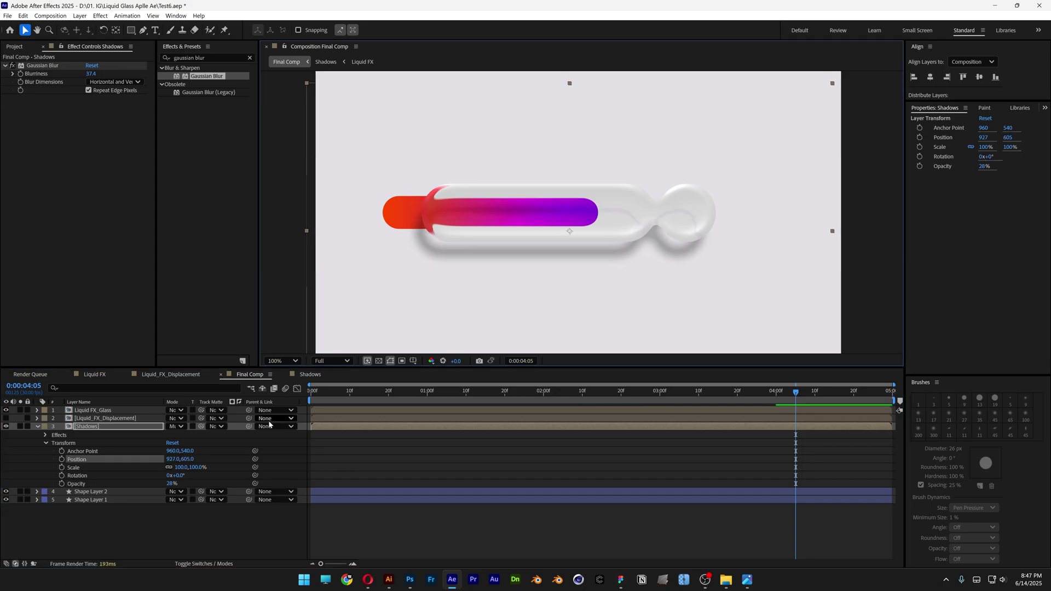
left_click_drag(169, 484, 152, 482)
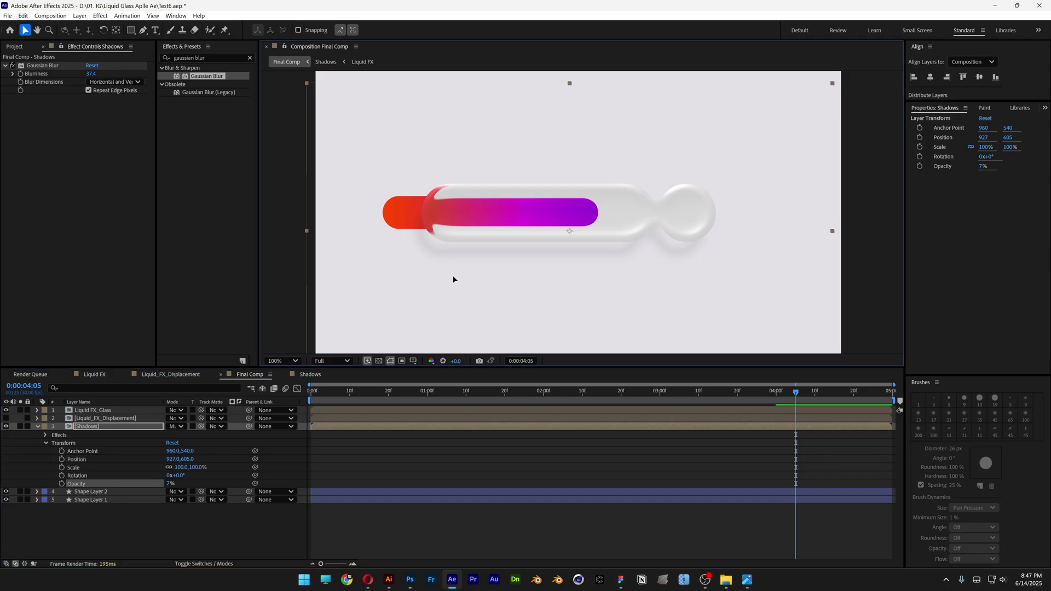
left_click_drag(459, 231, 467, 233)
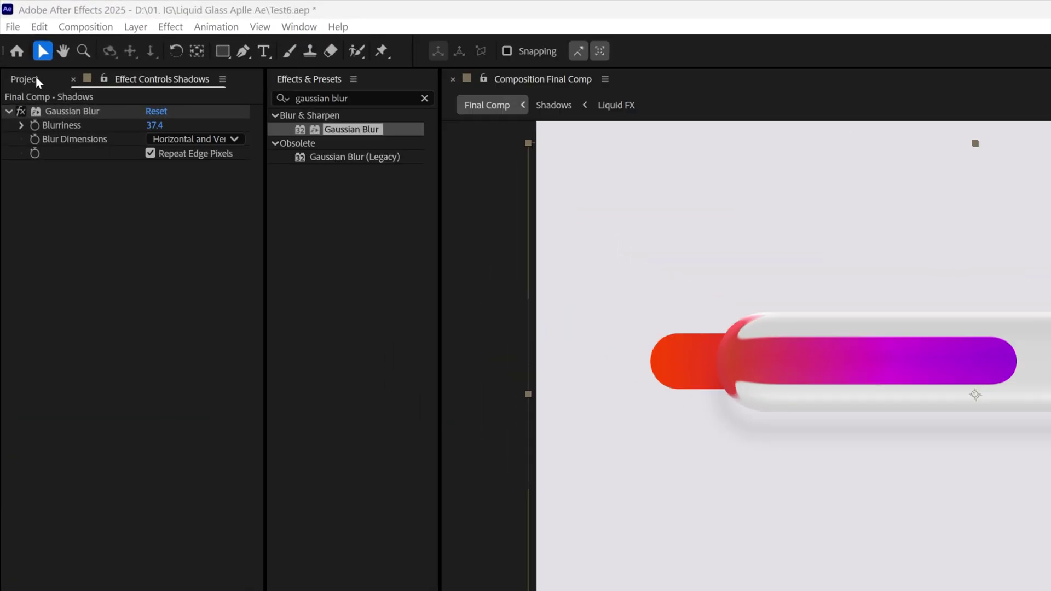
- Add the Liquid FX composition as the topmost layer of Final Comp and rename it Stroke
left_click(23, 47)
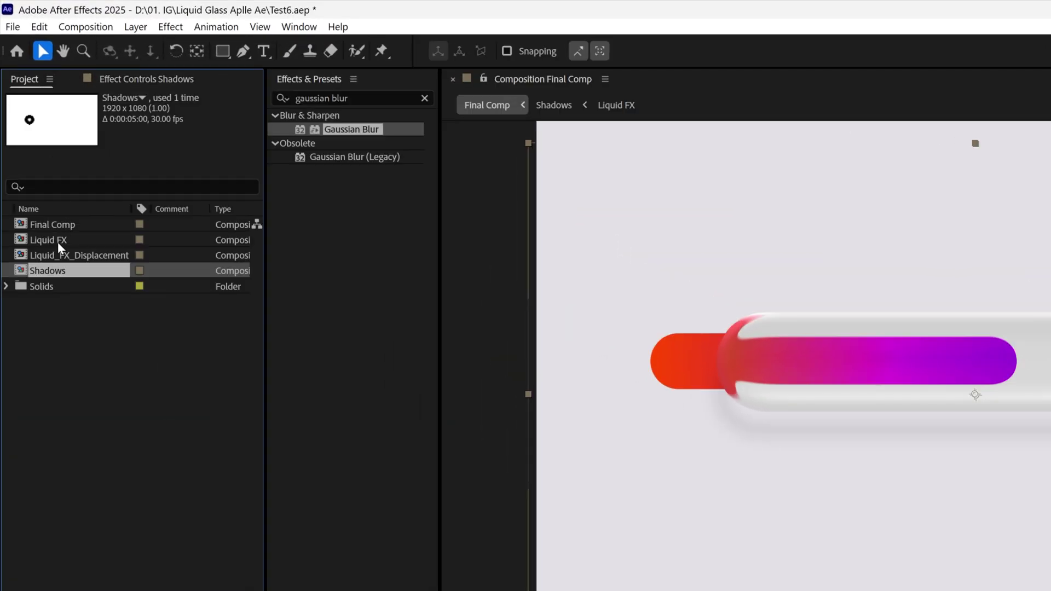
left_click_drag(57, 241, 172, 284)
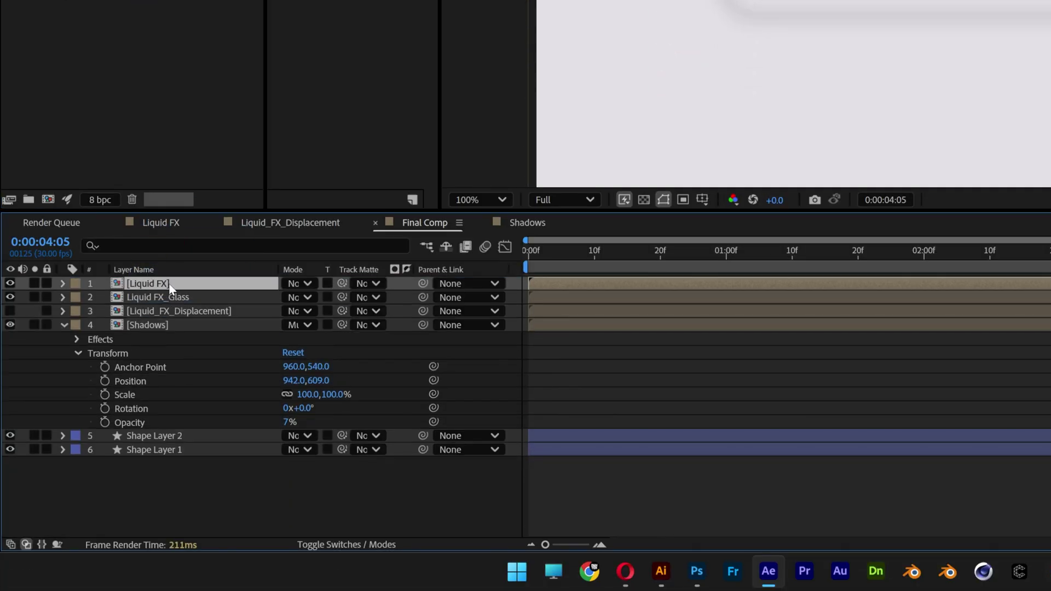
right_click(171, 284)
left_click(213, 236)
type("Stroke")
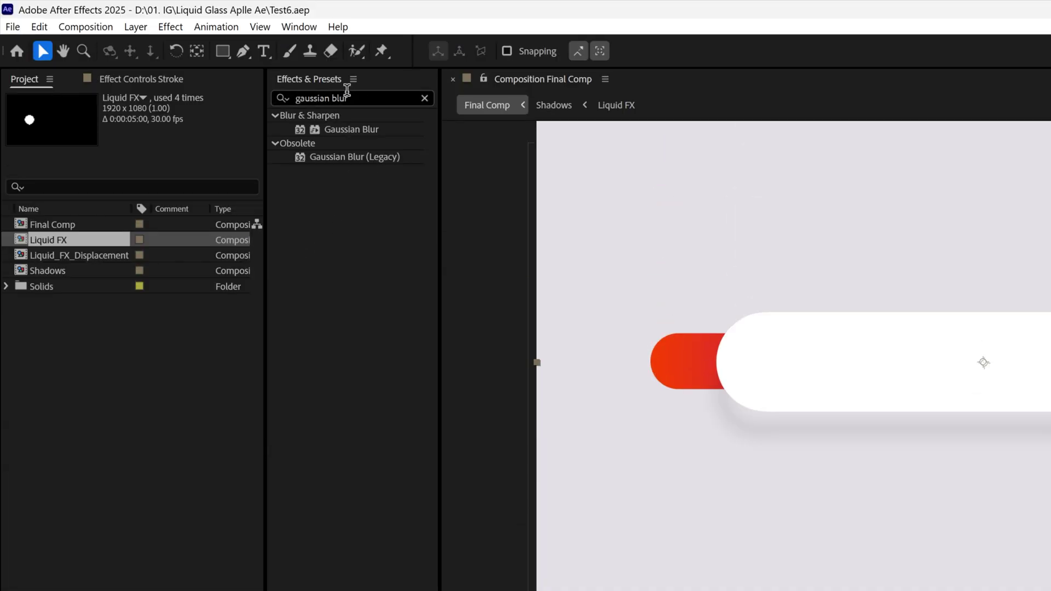
- Apply a Fill effect to the Stroke layer and set its color to black (000000)
left_click_drag(348, 98, 295, 98)
type("fill")
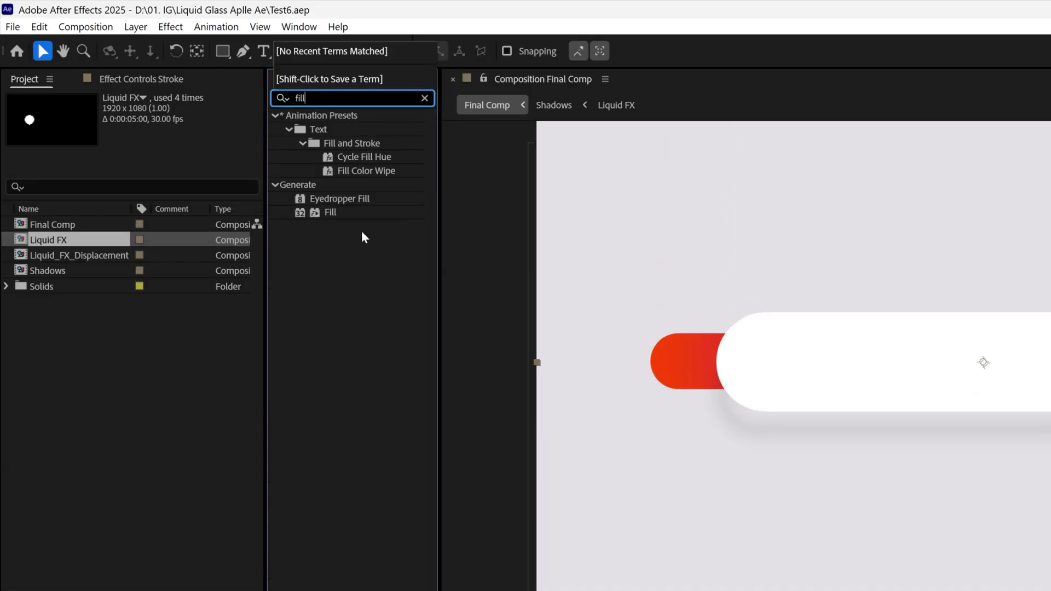
left_click_drag(332, 218, 183, 284)
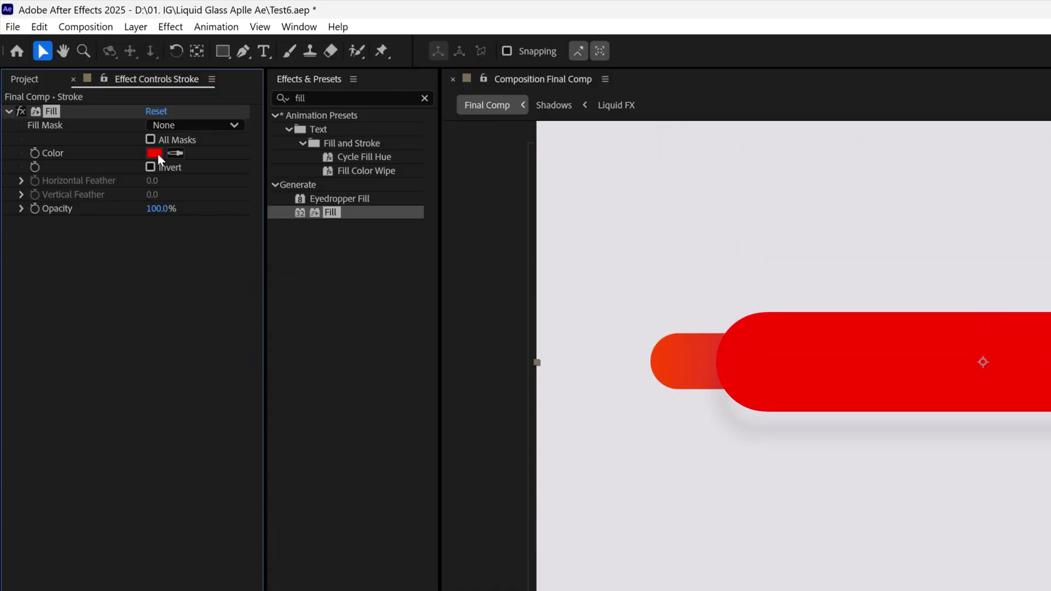
left_click(154, 153)
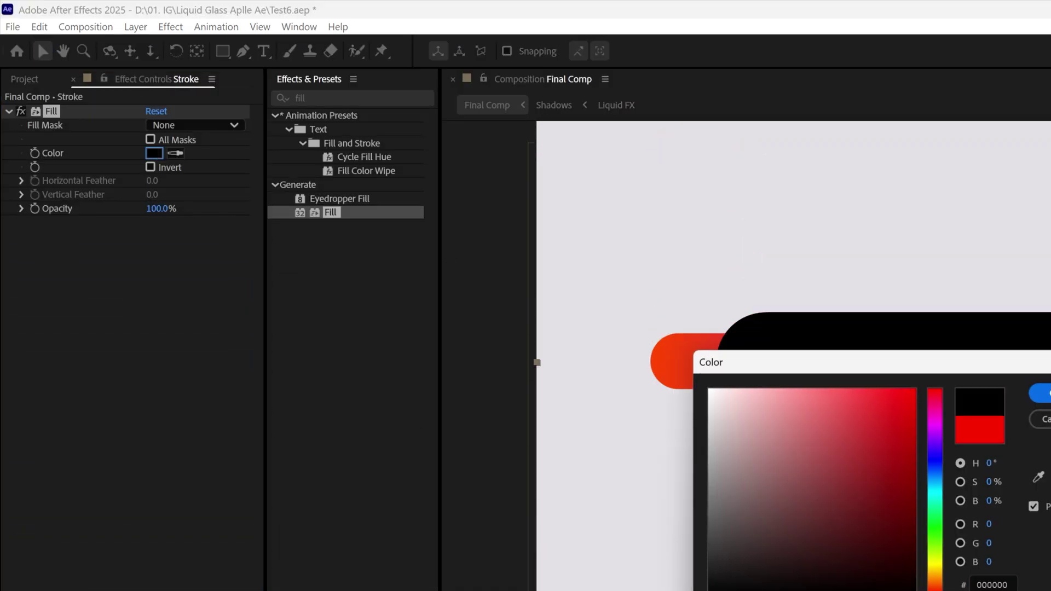
left_click(1041, 394)
- Apply CC Light Sweep to the Stroke layer and solo that layer
left_click(322, 98)
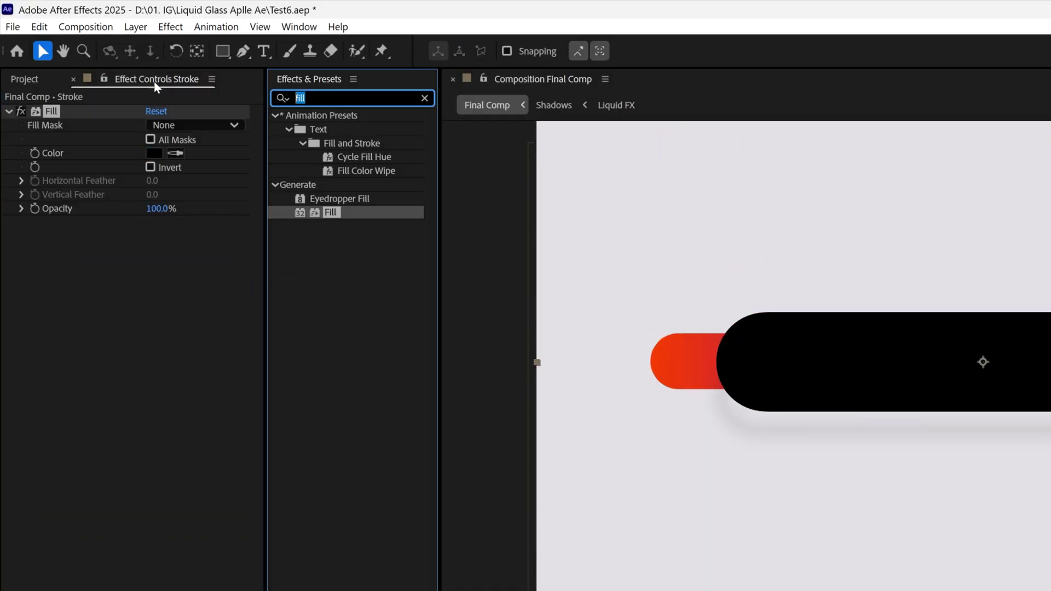
type("cc light sweep")
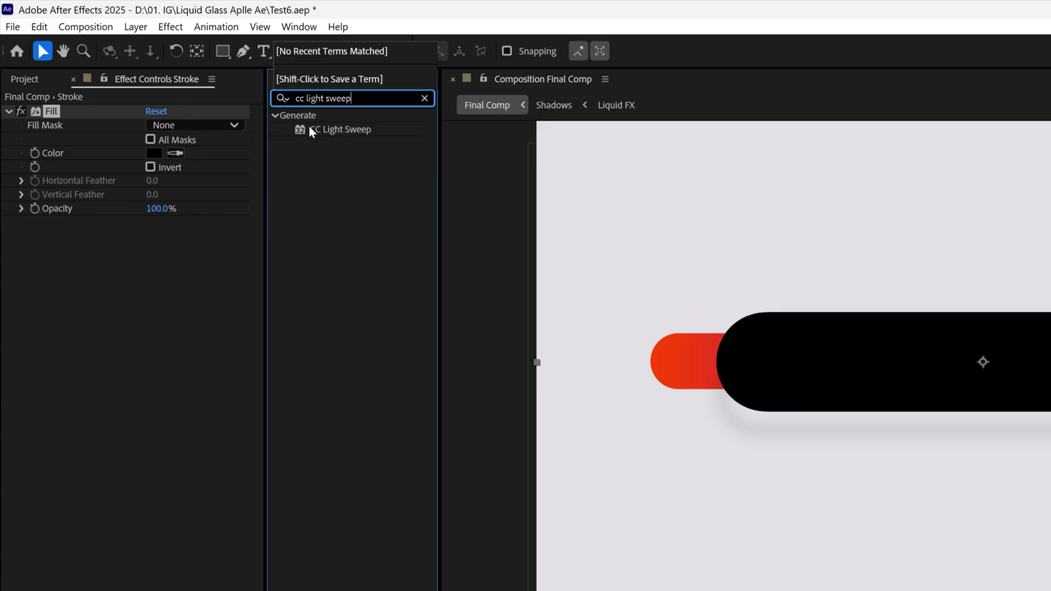
left_click_drag(309, 126, 208, 308)
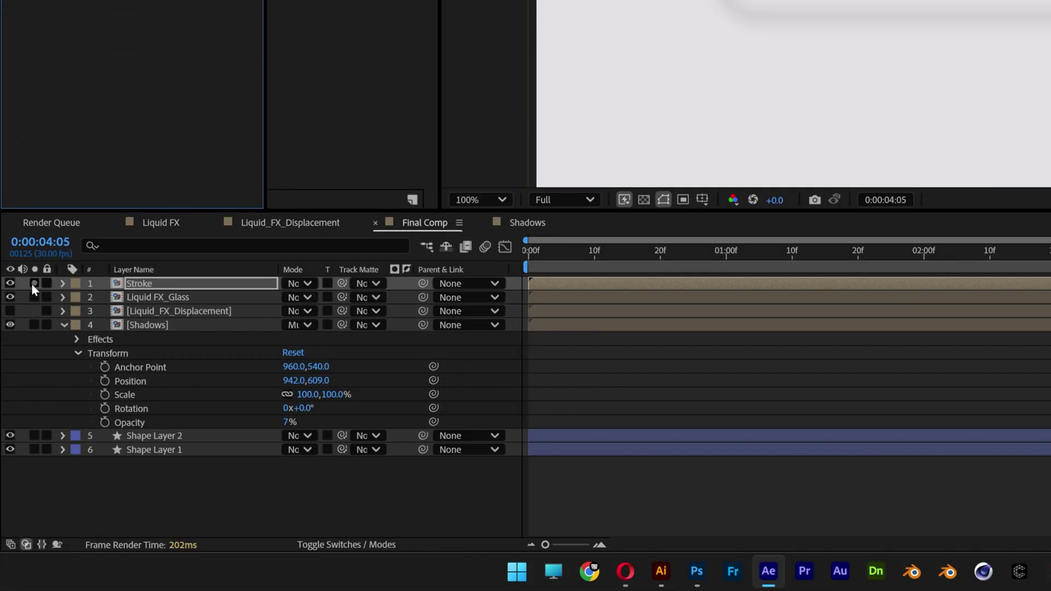
left_click(32, 283)
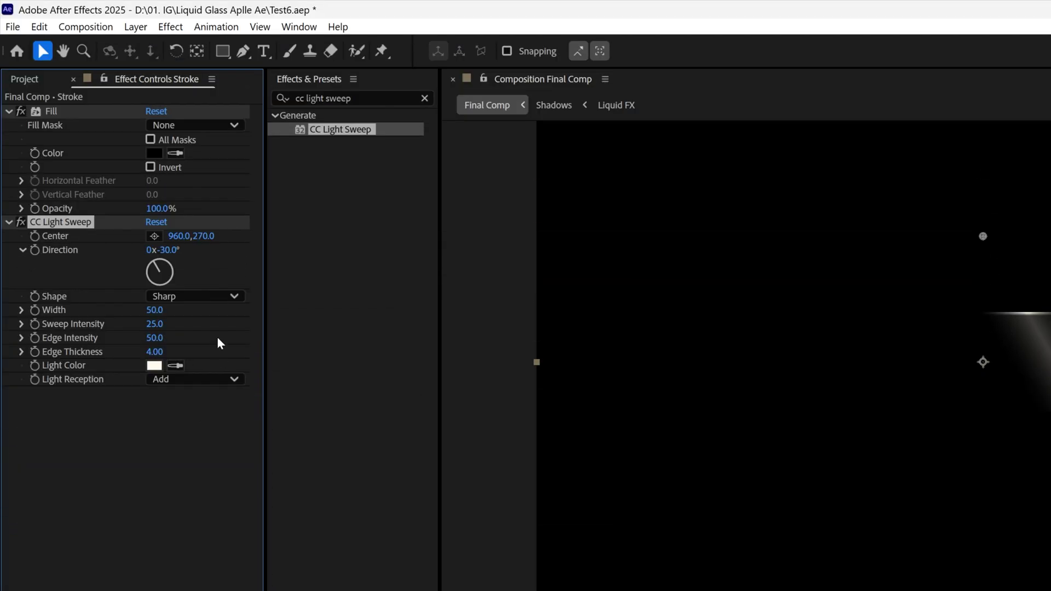
- Set the CC Light Sweep center to 1045, 235 and its direction to 30°
left_click(182, 241)
type("1045")
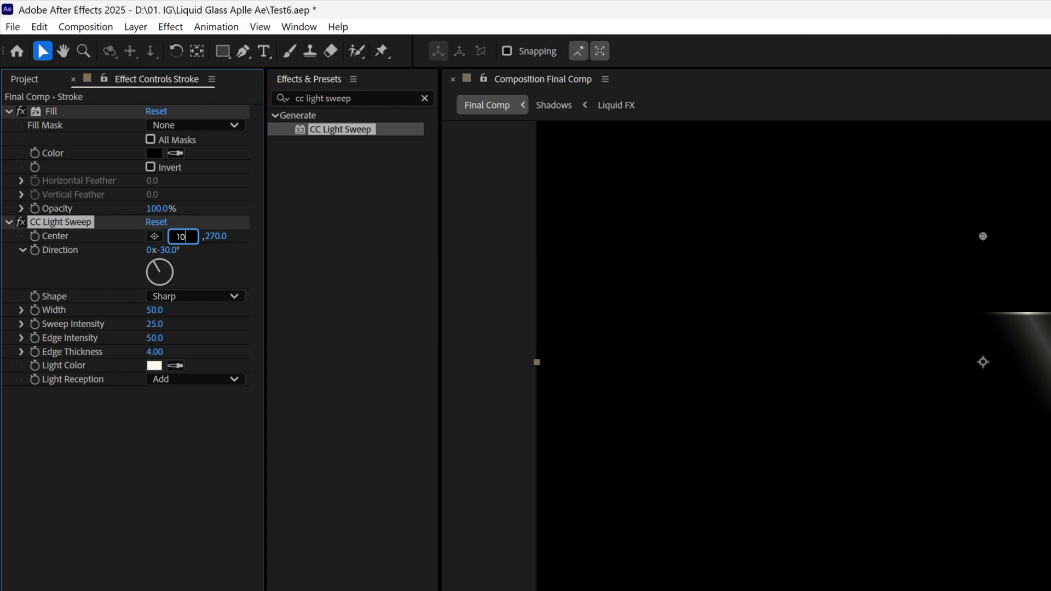
key("Tab")
type("23")
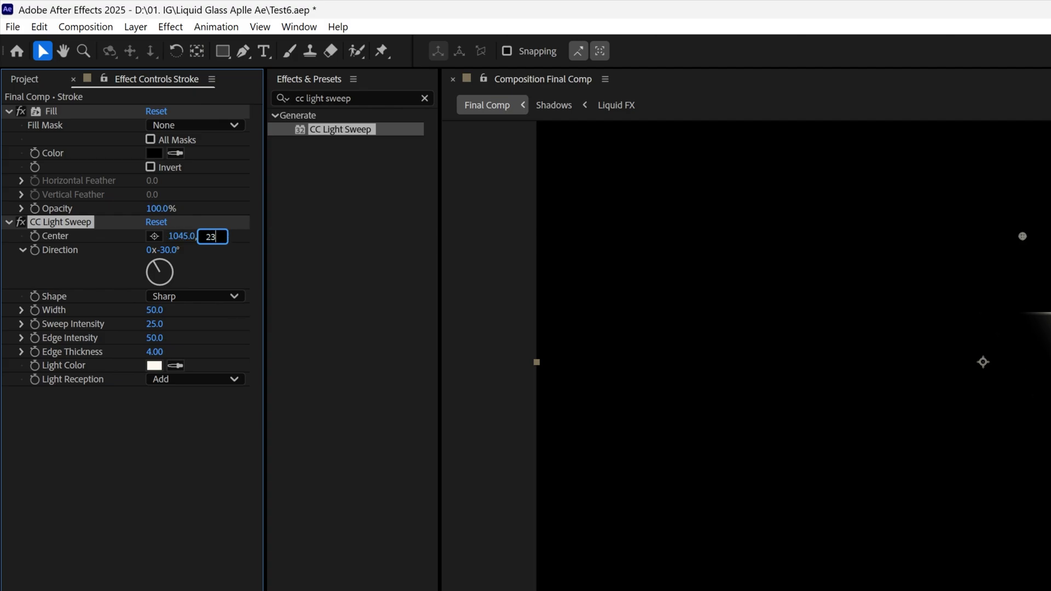
left_click(173, 250)
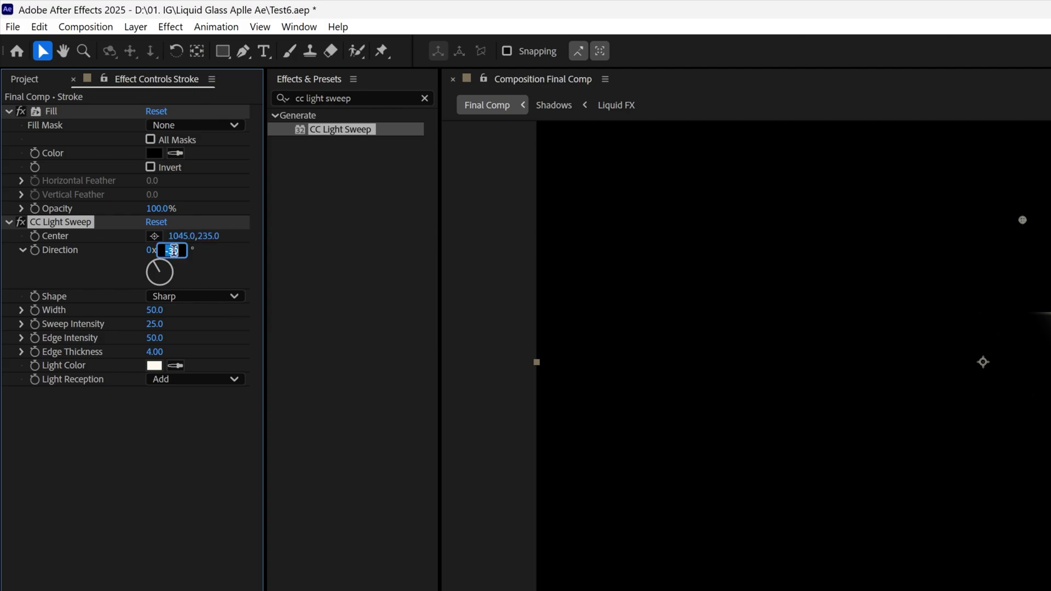
type("30")
key("Return")
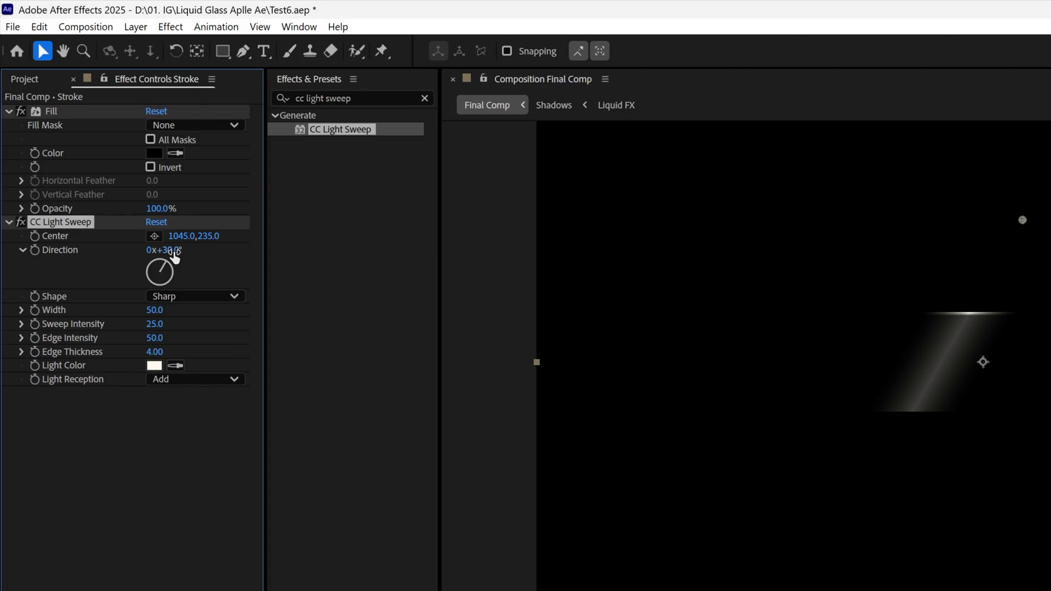
- Set the CC Light Sweep width to 300, sweep intensity to 0, edge intensity to 17 and edge thickness to 4.90
left_click(158, 310)
type("300")
key("Tab")
type("0")
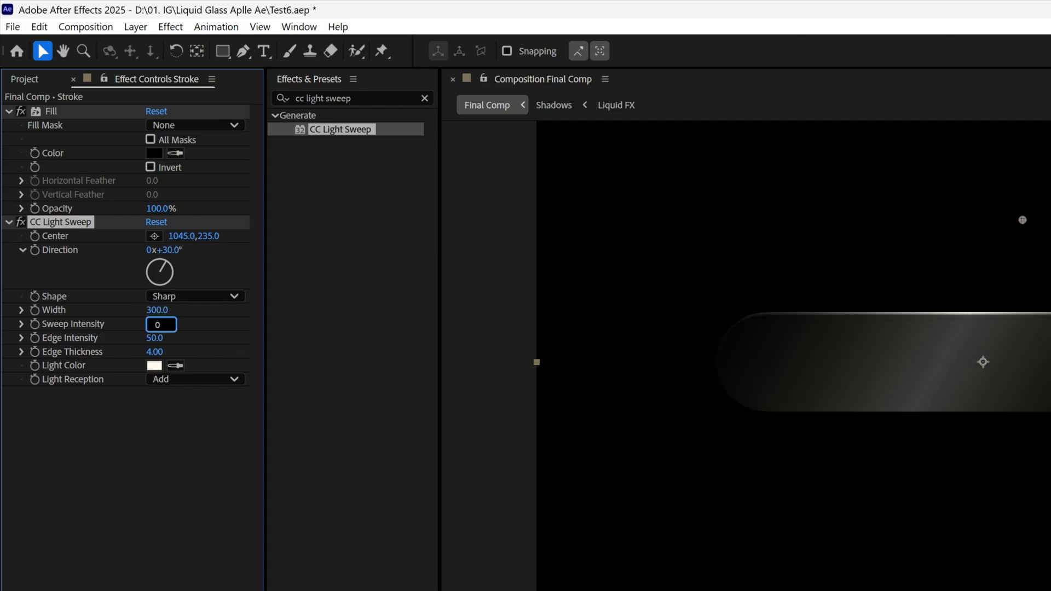
key("Tab")
type("17")
key("Tab")
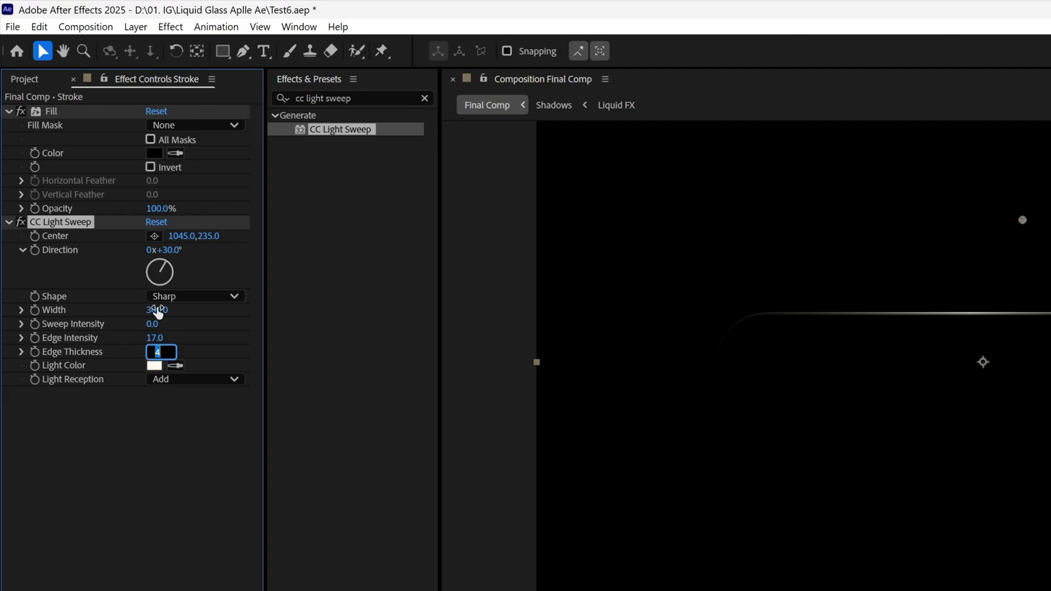
type("4")
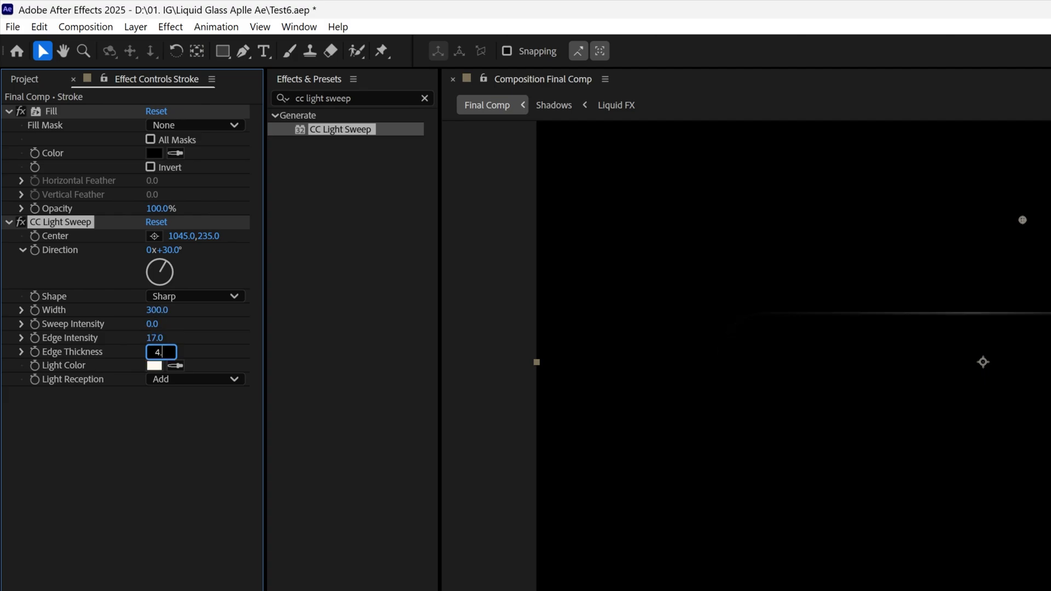
key("Return")
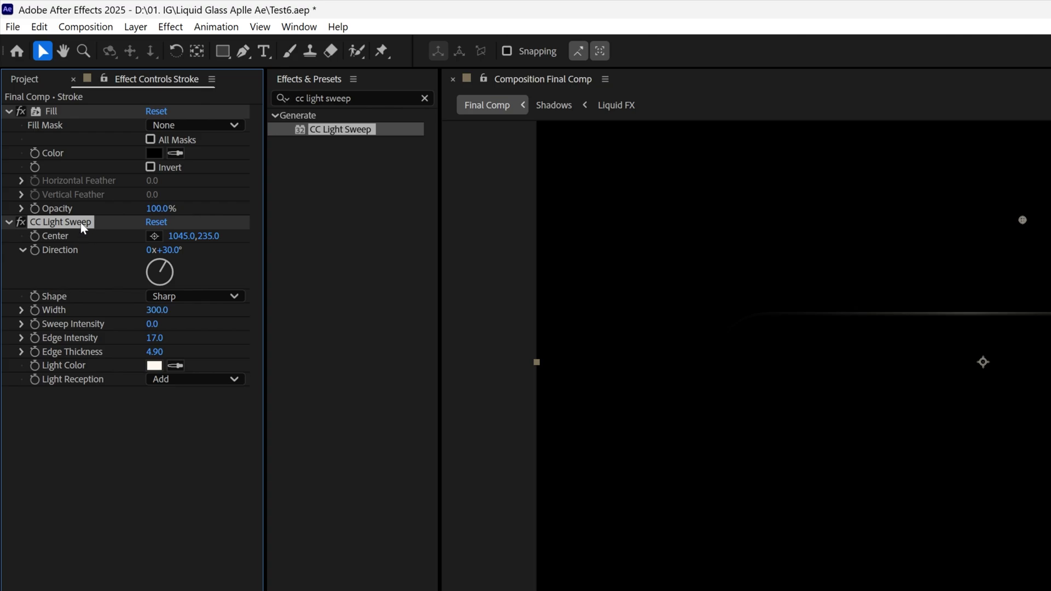
- Duplicate the CC Light Sweep effect and set the copy's center to 960, 270 and its direction to 185°
key("ctrl+d")
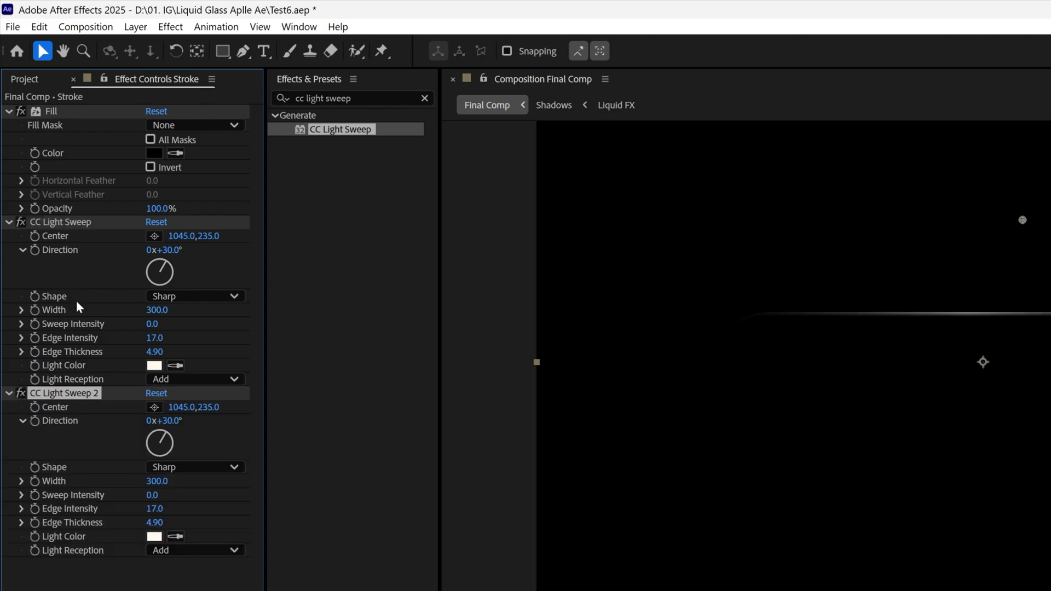
left_click(184, 407)
type("9")
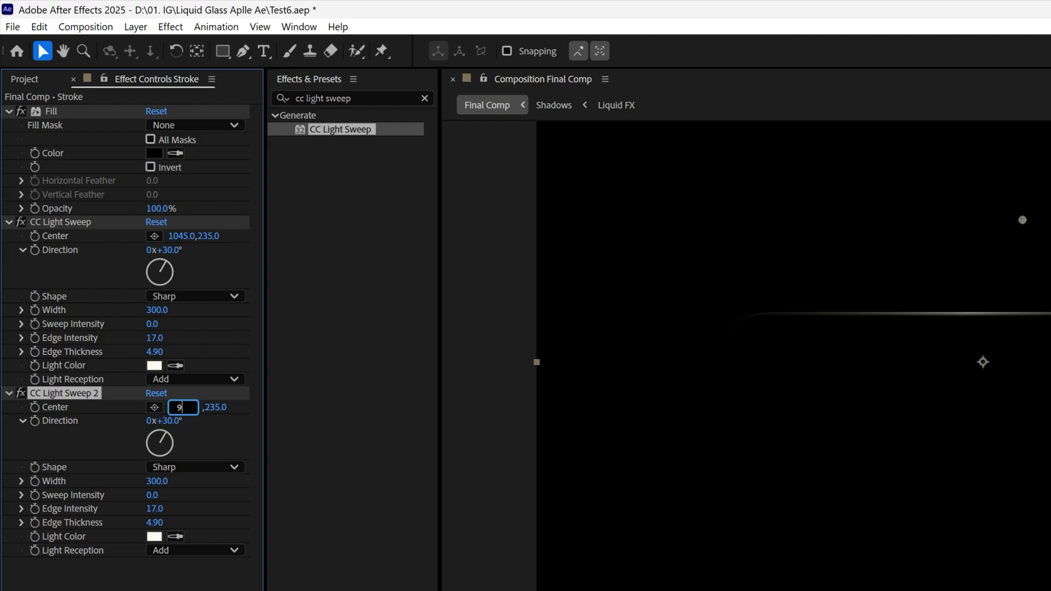
type("60")
key("Tab")
type("2")
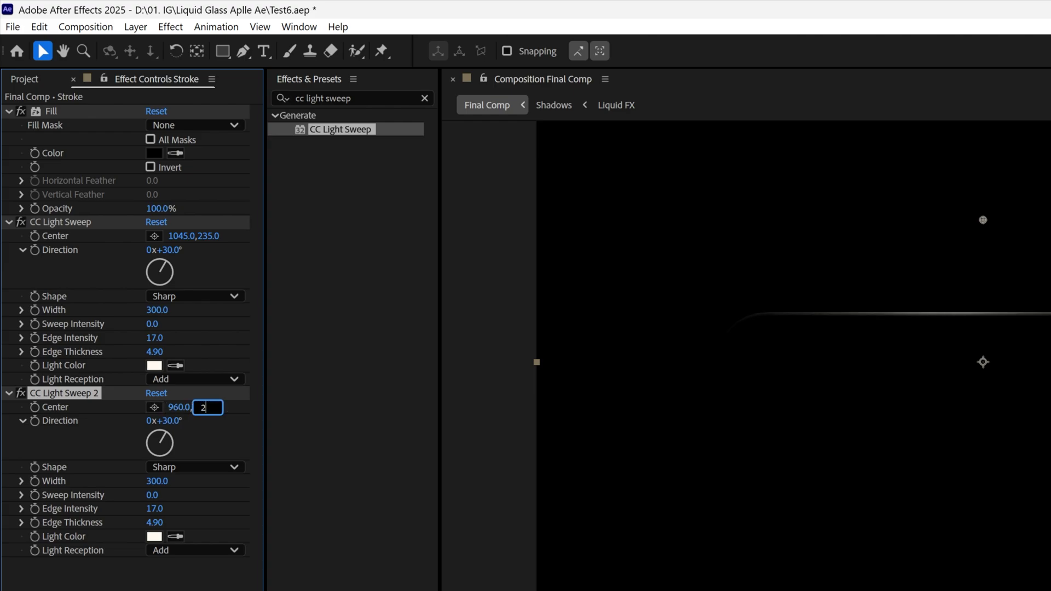
left_click(172, 419)
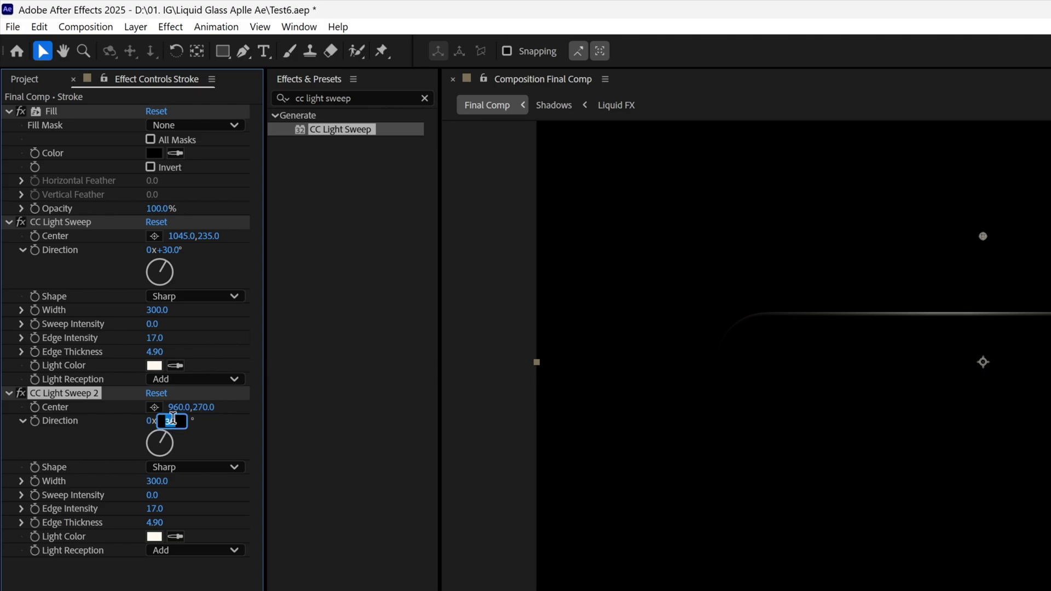
type("185")
key("Return")
- Set the second CC Light Sweep's width to 335, edge intensity to 40 and edge thickness to 2.70
left_click(159, 481)
type("335")
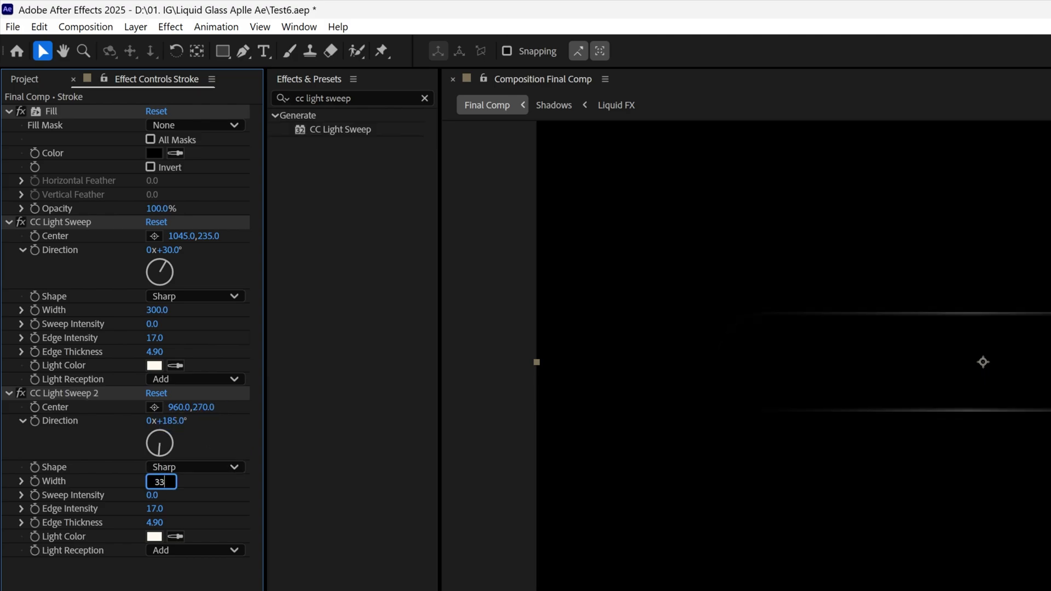
left_click(157, 508)
type("40")
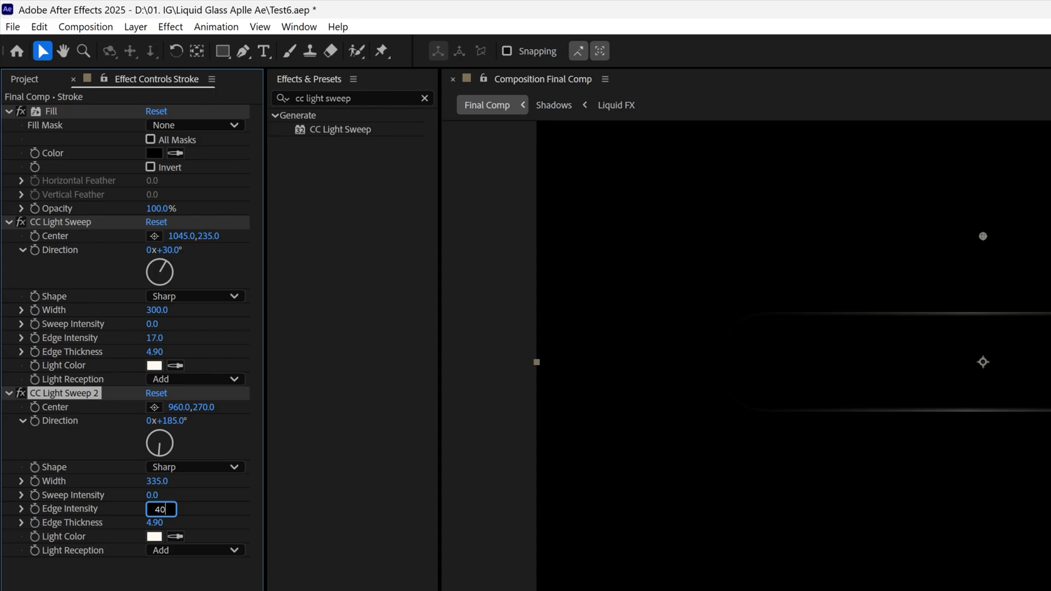
left_click(156, 523)
type("2.")
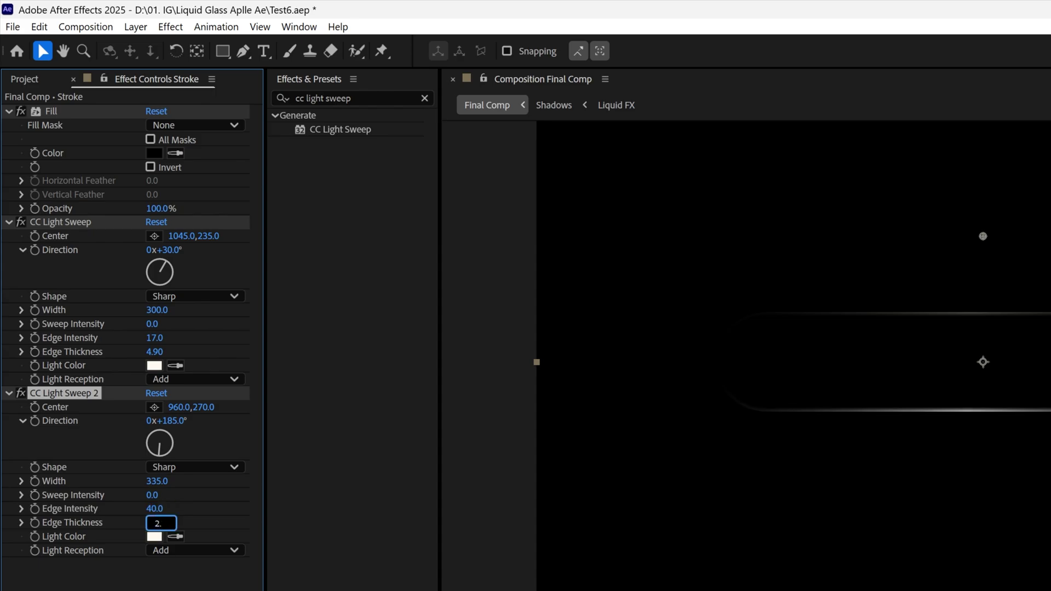
type("70")
key("Return")
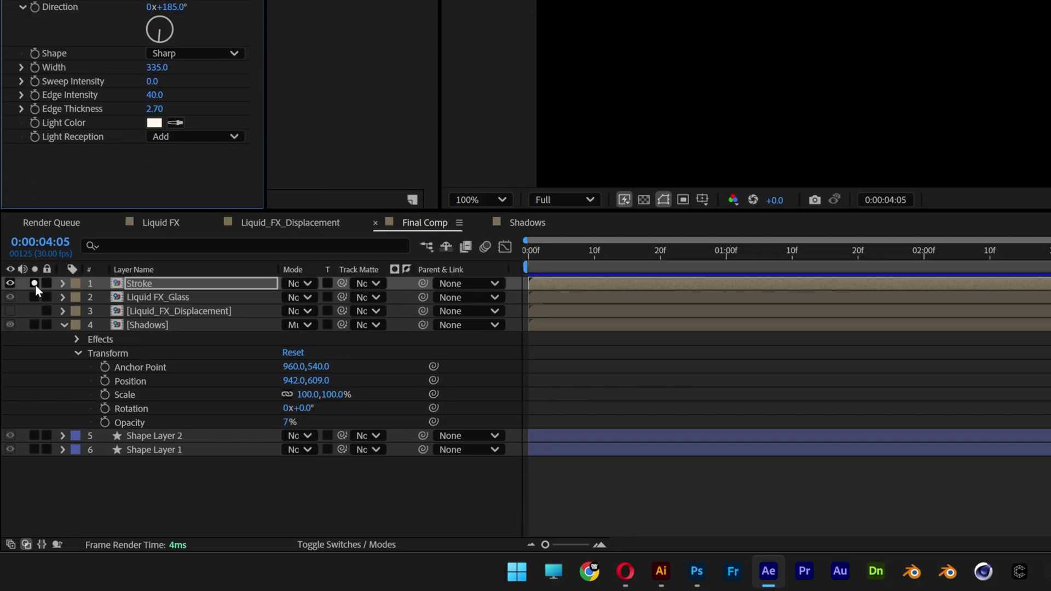
- Unsolo the Stroke layer, set its blending mode to Color Dodge and preview the composition
left_click(35, 284)
left_click(299, 284)
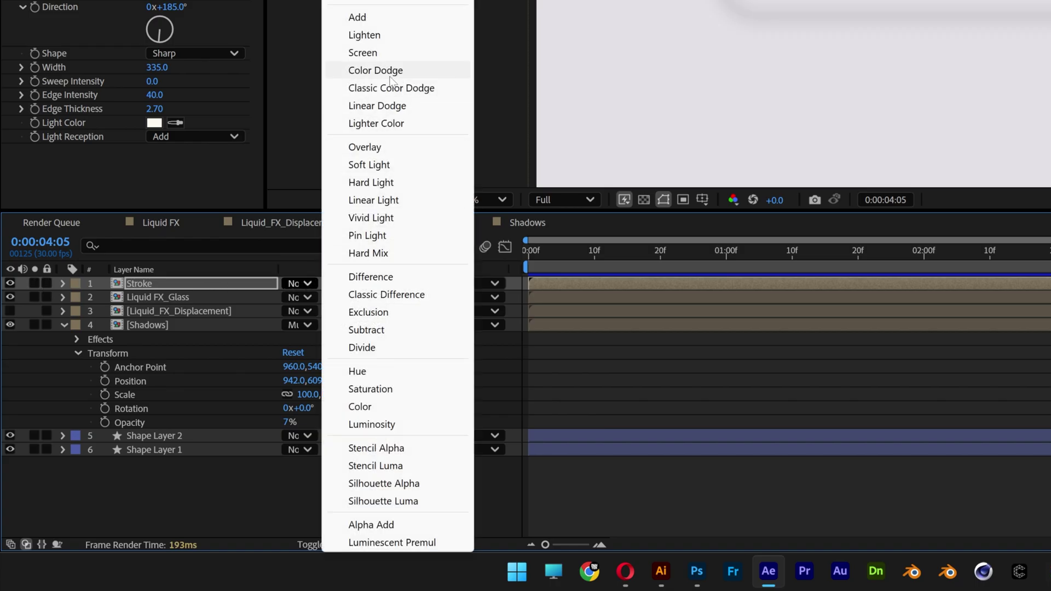
left_click(389, 75)
key("space")
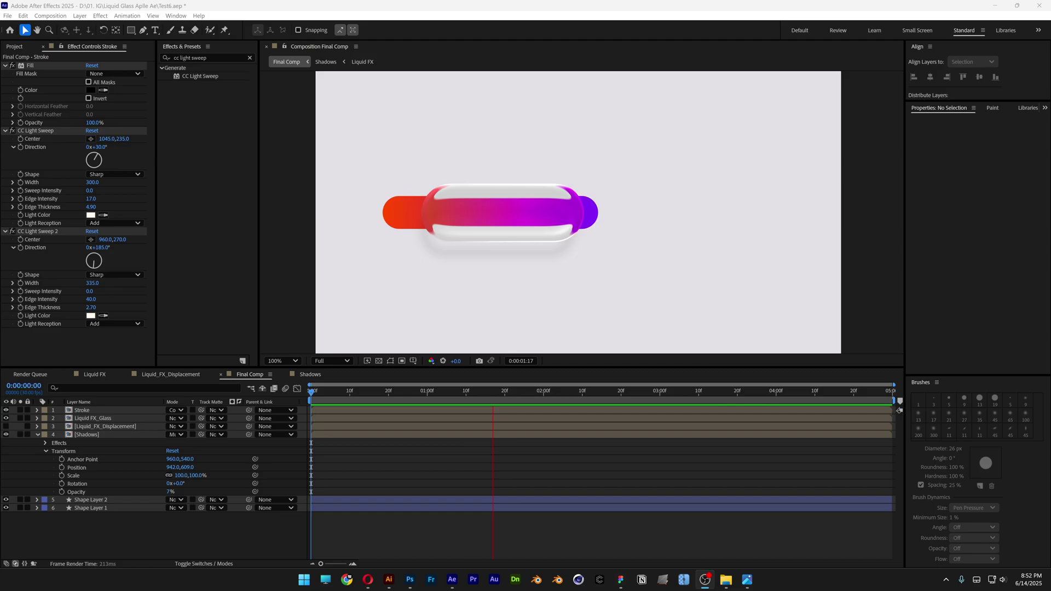